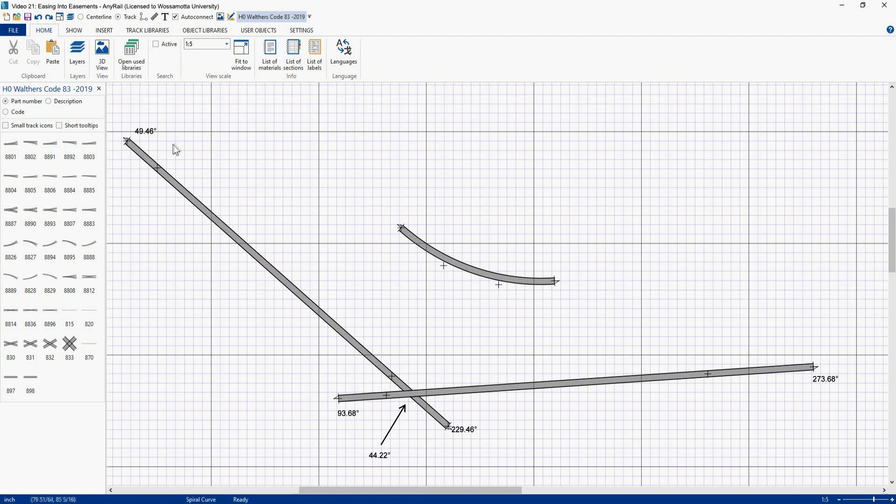
# Step: Switch to centerline display and snap the spiral curve between the two crossing straight tracks
pyautogui.click(80, 17)
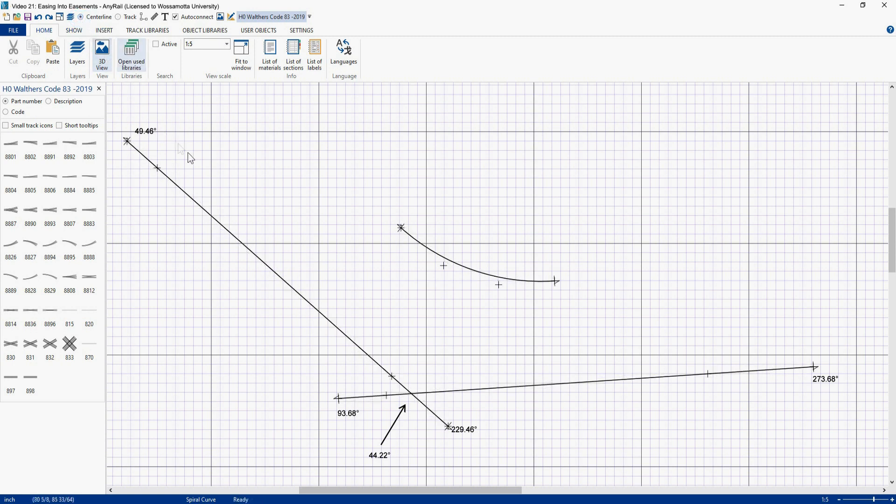
pyautogui.moveTo(474, 271); pyautogui.dragTo(409, 378)
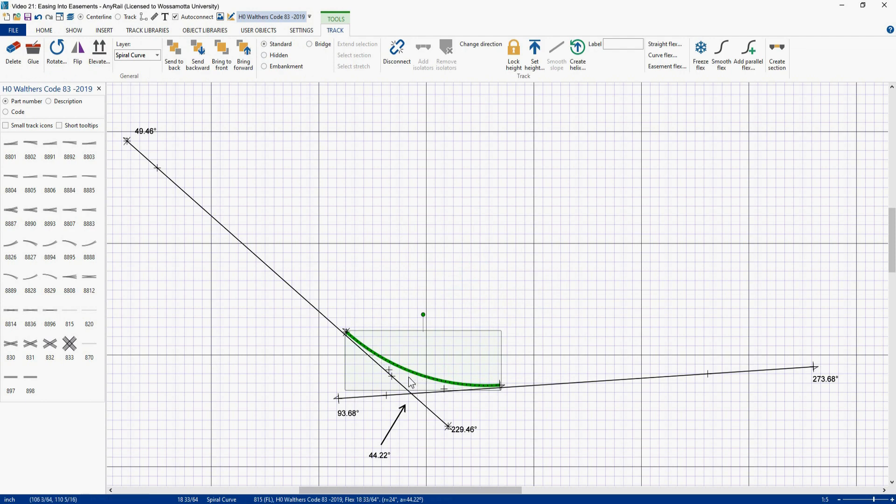
pyautogui.scroll(4, 409, 378)
pyautogui.scroll(-1, 408, 376)
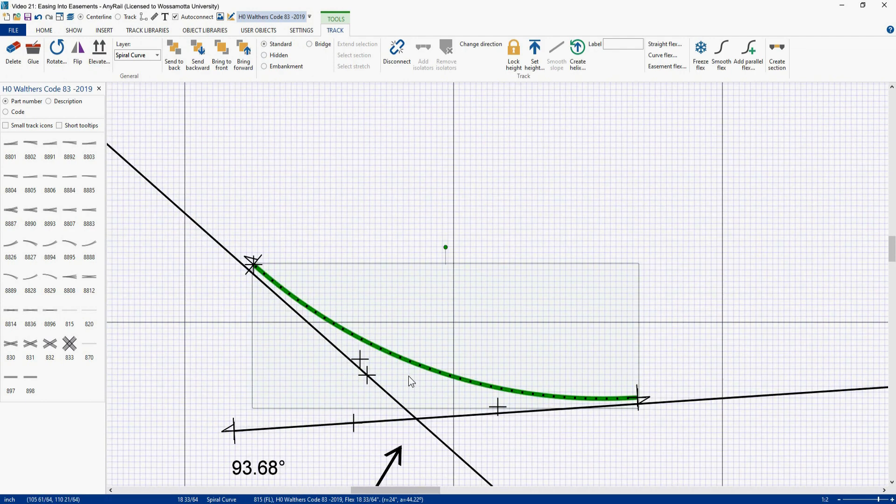
pyautogui.moveTo(429, 336); pyautogui.dragTo(457, 266, button='right')
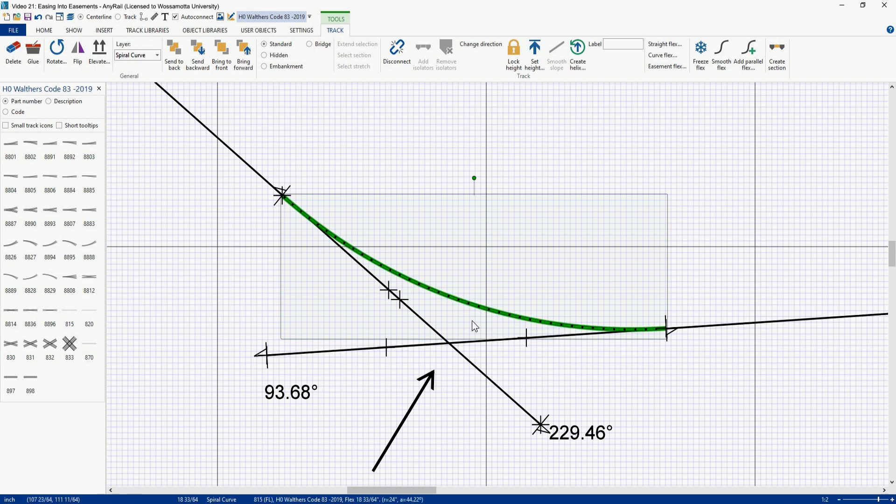
pyautogui.click(486, 209)
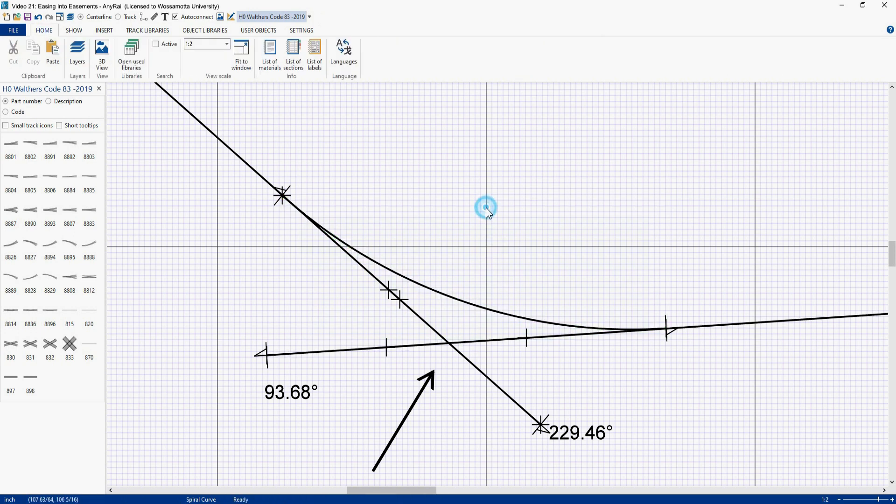
pyautogui.hotkey('ctrl', 'v')
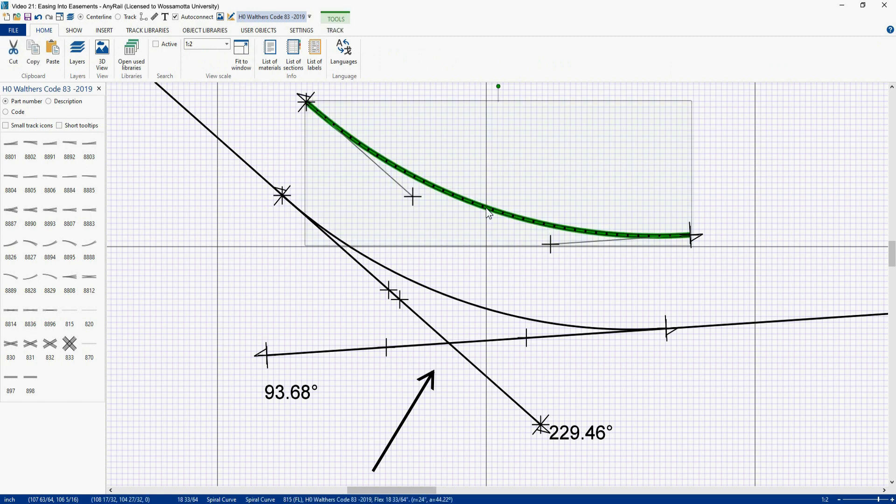
pyautogui.moveTo(486, 209); pyautogui.dragTo(530, 226)
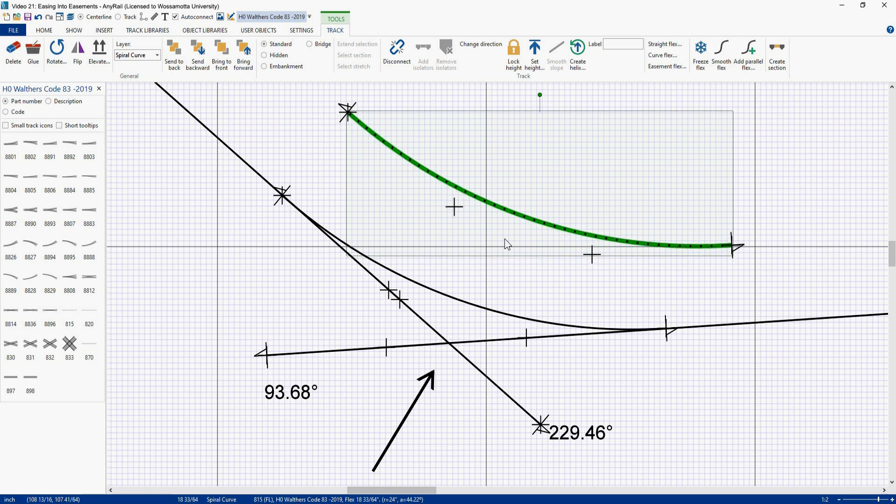
pyautogui.press('Right')
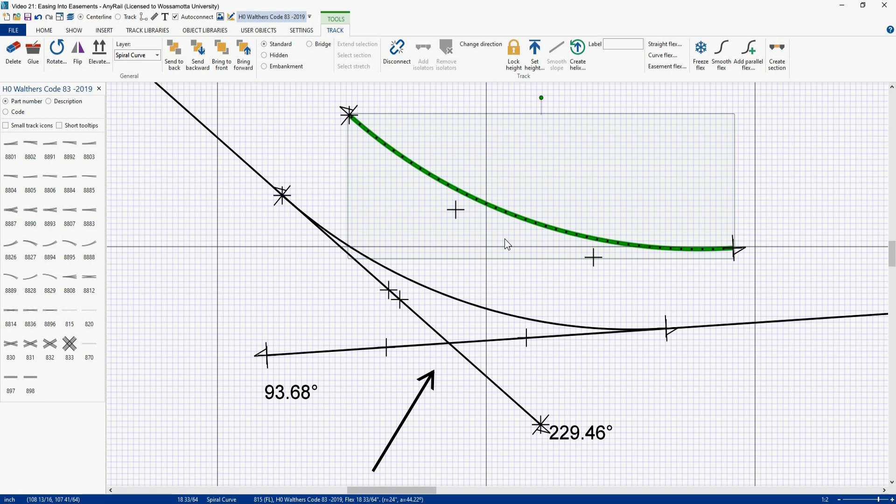
pyautogui.press('Up')
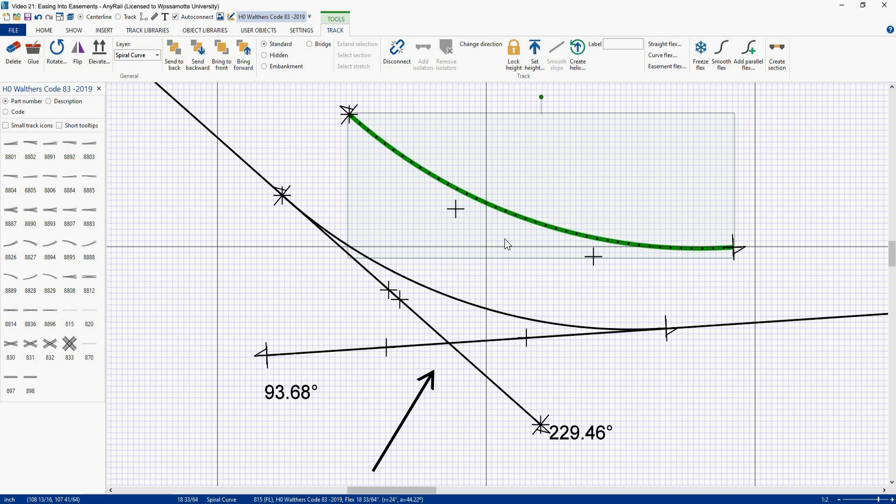
pyautogui.press('Up')
pyautogui.press('Left')
pyautogui.press('Up')
pyautogui.press('Left')
pyautogui.press('Up')
pyautogui.press('Left')
pyautogui.press('Up')
pyautogui.press('Left')
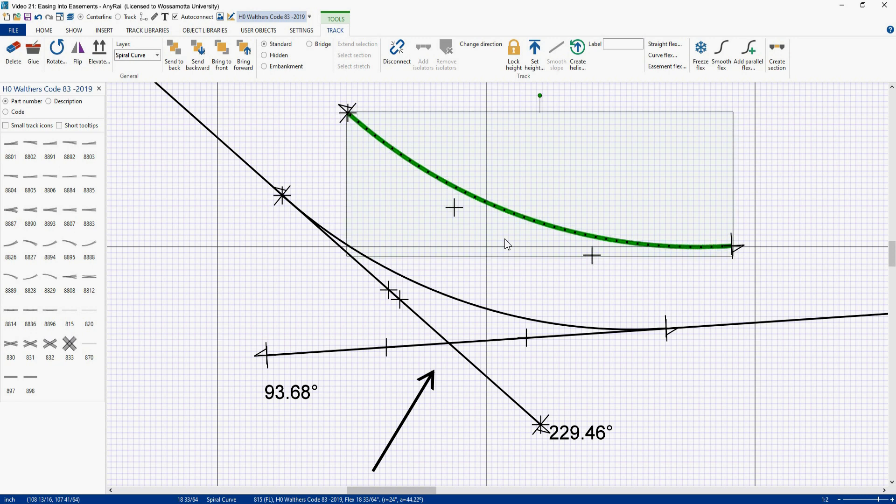
pyautogui.press('Up')
pyautogui.press('Left')
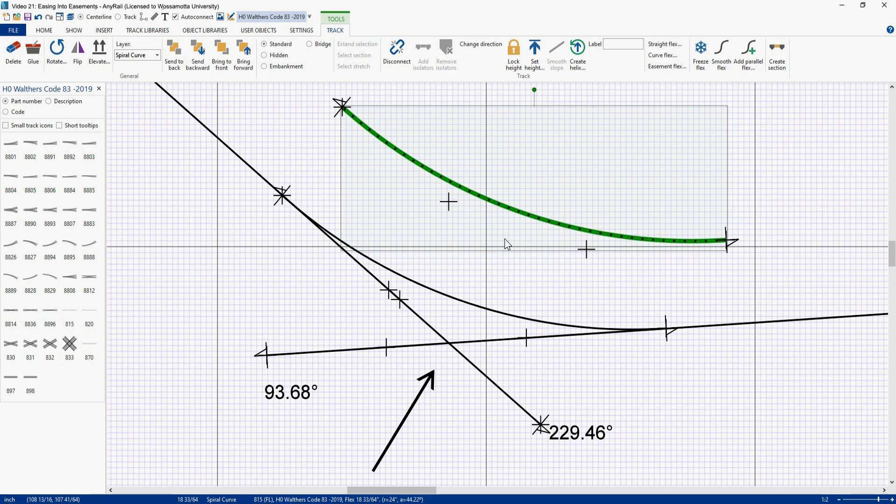
pyautogui.press('Down')
pyautogui.press('Right')
pyautogui.press('Down')
pyautogui.press('Right')
pyautogui.press('Down')
pyautogui.press('Right')
pyautogui.press('Down')
pyautogui.press('Right')
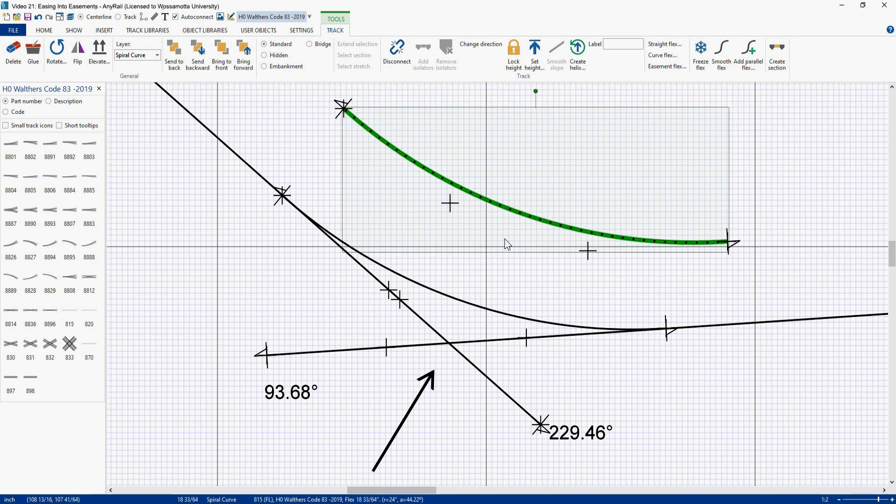
pyautogui.press('Down')
pyautogui.press('Right')
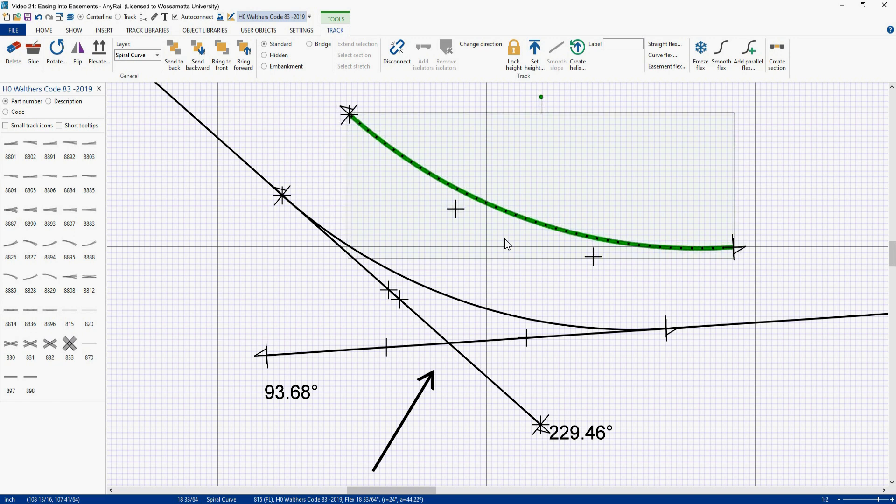
pyautogui.press('Up')
pyautogui.press('Right')
pyautogui.press('Up')
pyautogui.press('Right')
pyautogui.press('Up')
pyautogui.press('Right')
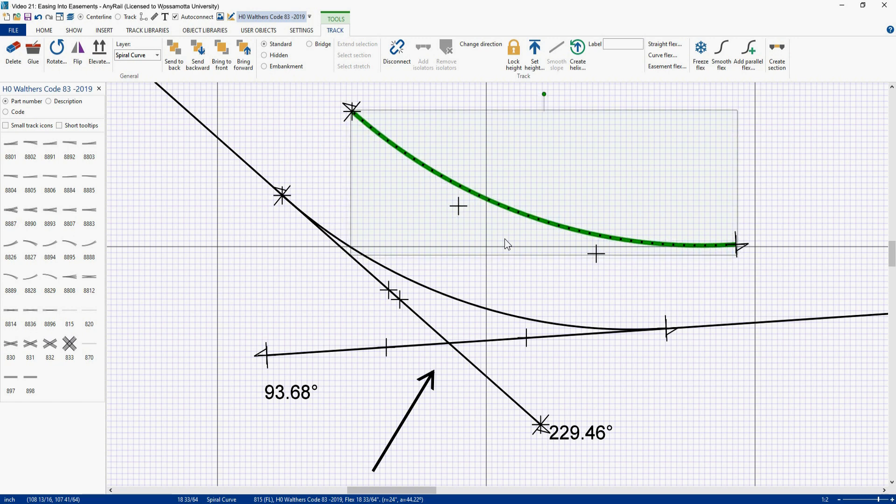
pyautogui.press('Left')
pyautogui.press('Down')
pyautogui.press('Left')
pyautogui.press('Left')
pyautogui.press('Down')
pyautogui.press('Down')
pyautogui.press('Left')
pyautogui.press('Down')
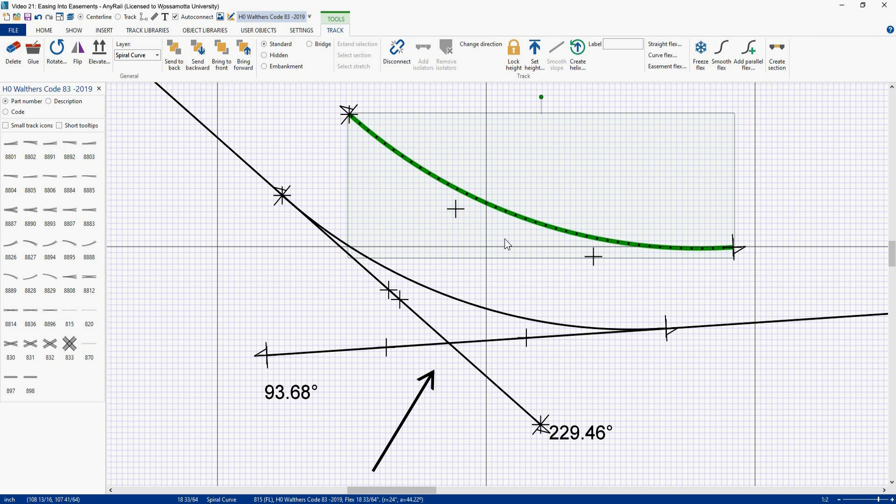
pyautogui.press('Delete')
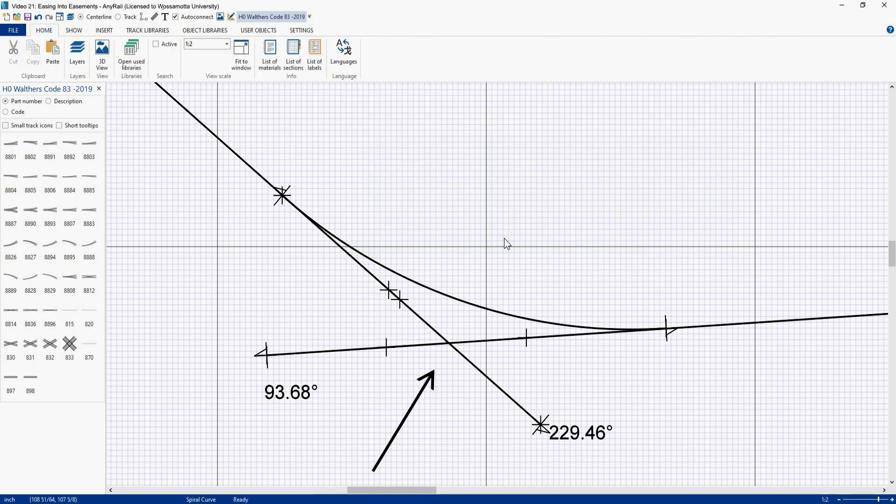
# Step: Freeze the spiral curve joining the two straight tracks
pyautogui.scroll(-3, 504, 238)
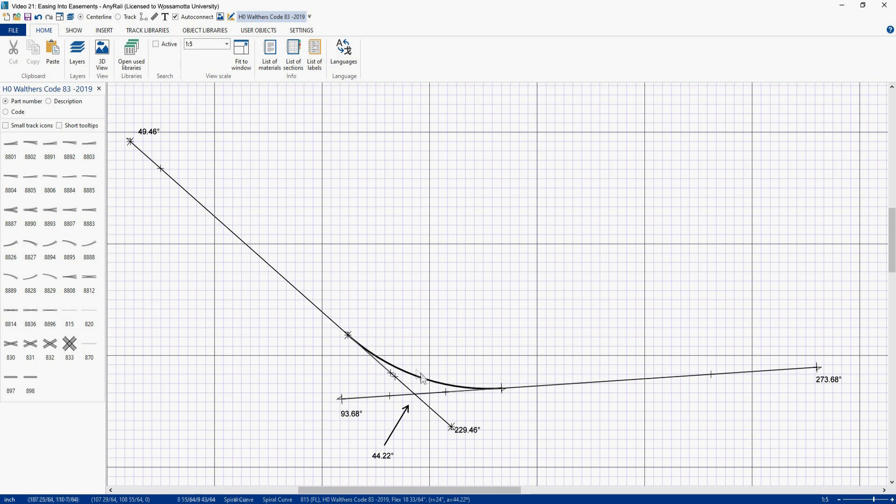
pyautogui.click(422, 383)
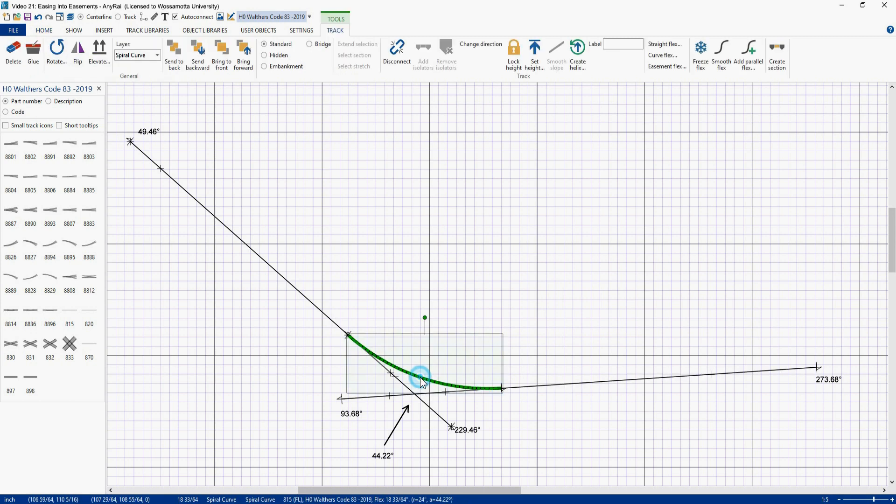
pyautogui.click(812, 66)
pyautogui.click(856, 84)
pyautogui.click(394, 340)
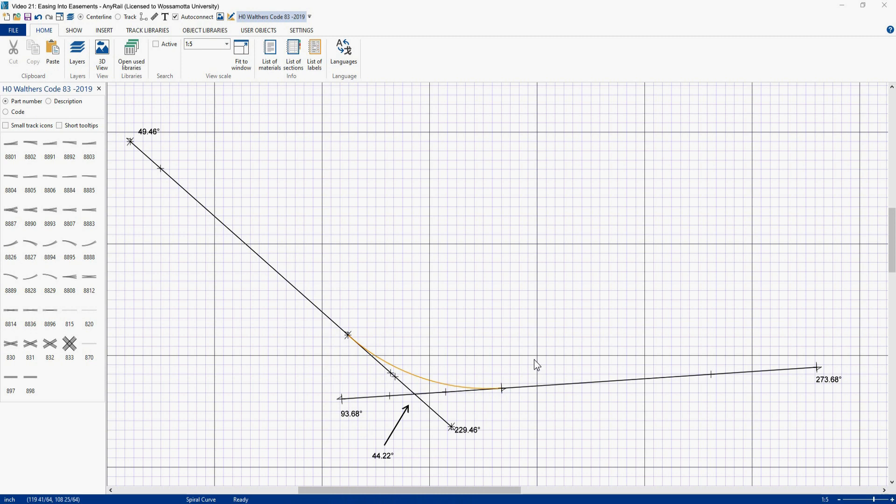
# Step: Place a straight 815 flex track above the curve
pyautogui.click(71, 315)
pyautogui.moveTo(355, 217); pyautogui.dragTo(492, 206)
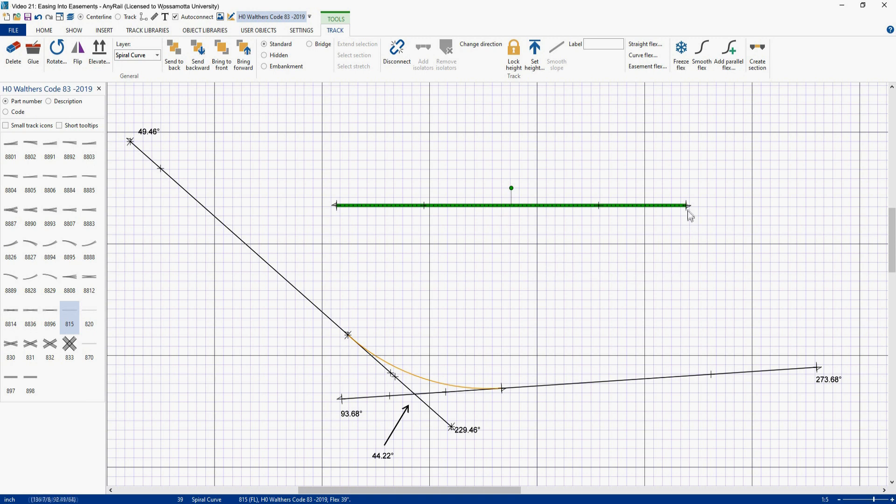
# Step: Create an easement flex curve from the straight flex track
pyautogui.rightClick(487, 207)
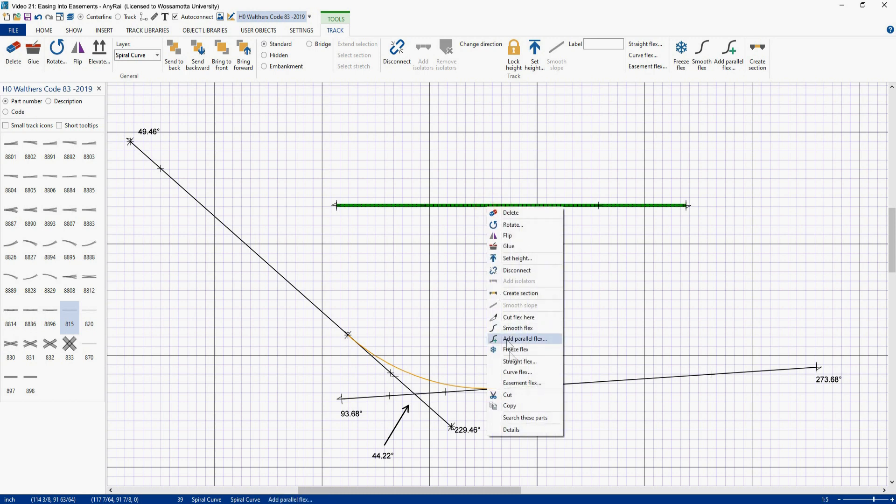
pyautogui.click(521, 385)
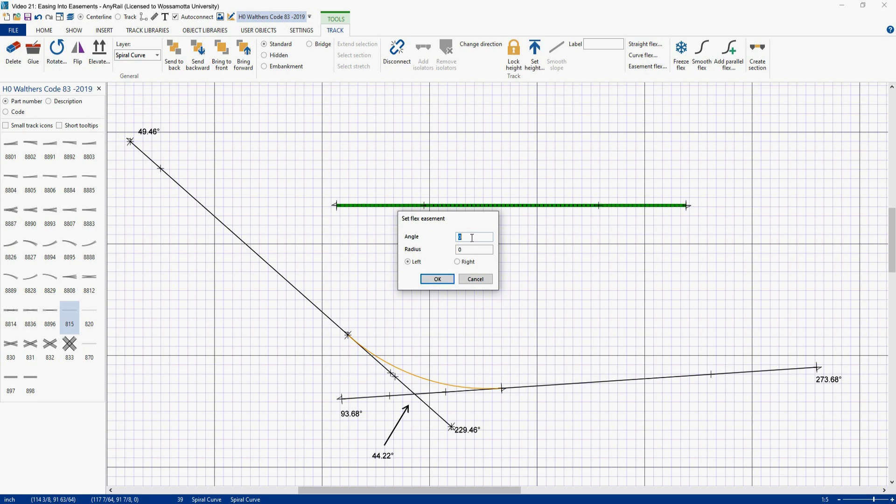
pyautogui.click(470, 280)
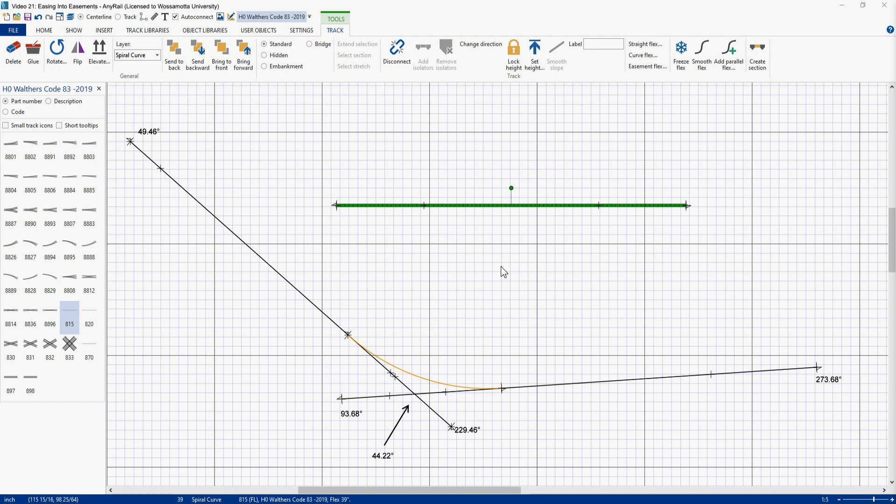
pyautogui.click(397, 282)
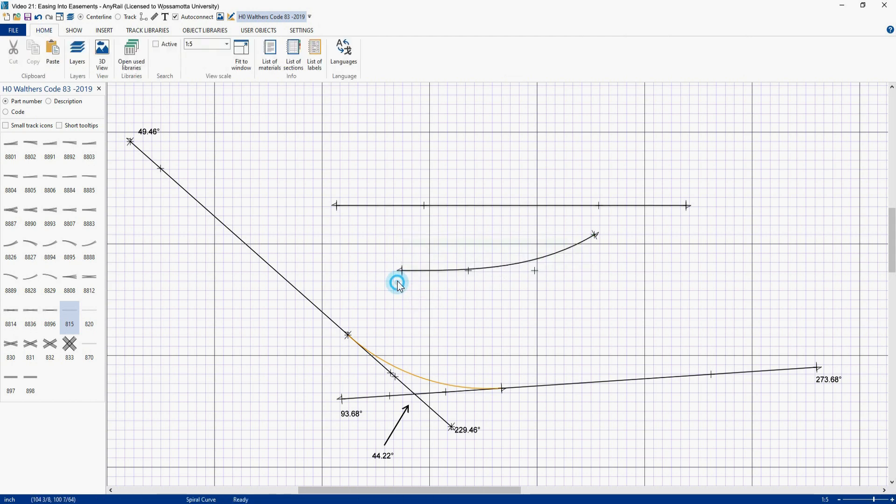
# Step: Set the easement curve's end angle to 49.46° and move it beside the 49.46° straight
pyautogui.click(398, 270)
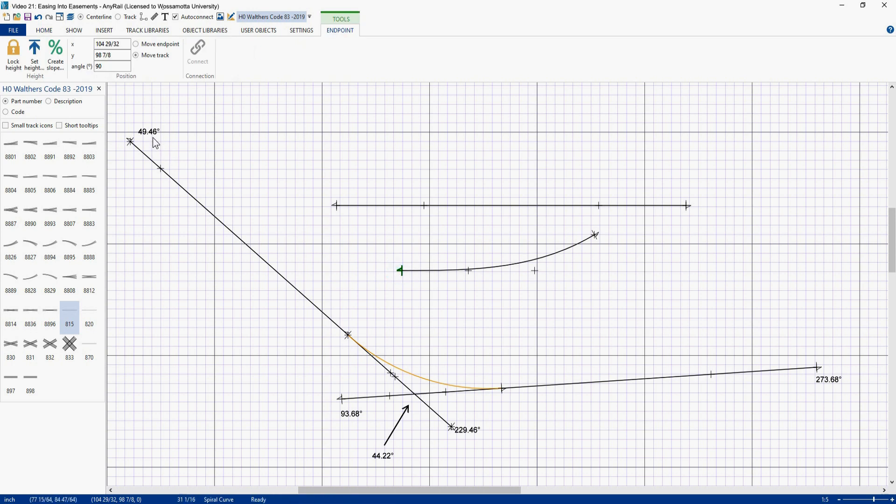
pyautogui.doubleClick(114, 66)
pyautogui.write('49.46')
pyautogui.press('Return')
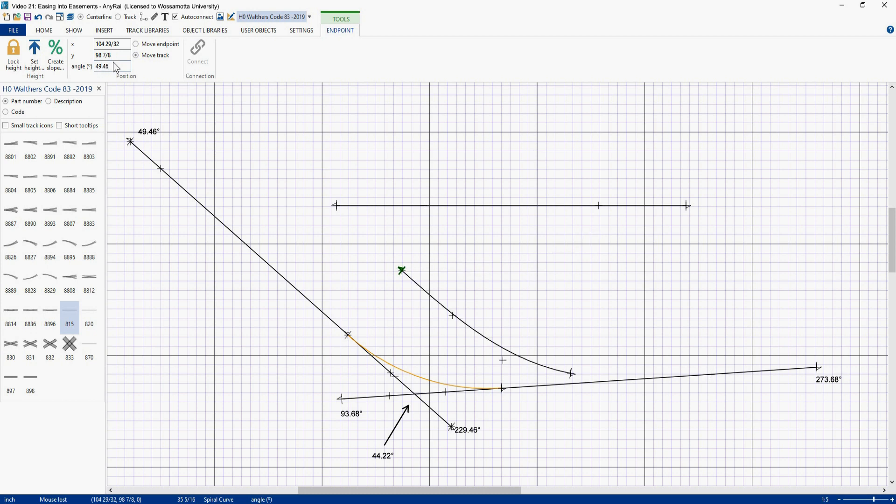
pyautogui.moveTo(426, 298); pyautogui.dragTo(281, 228)
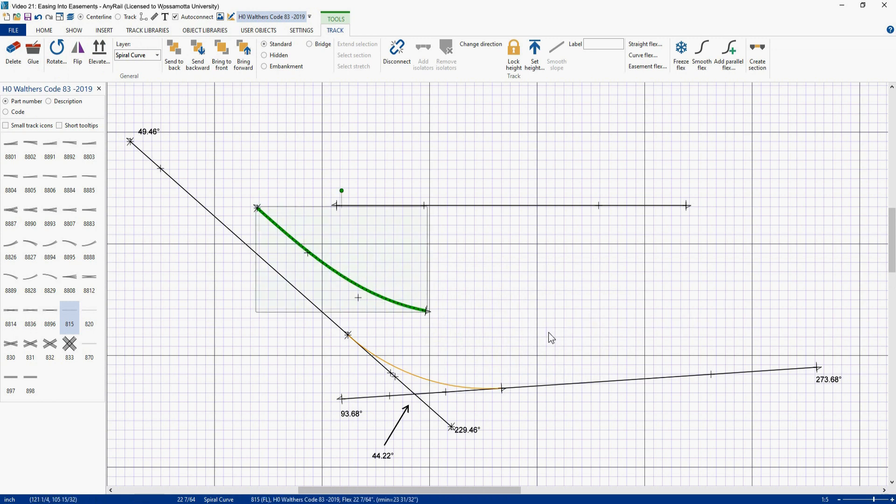
# Step: Paste a copy of the easement curve and flip it
pyautogui.hotkey('ctrl', 'v')
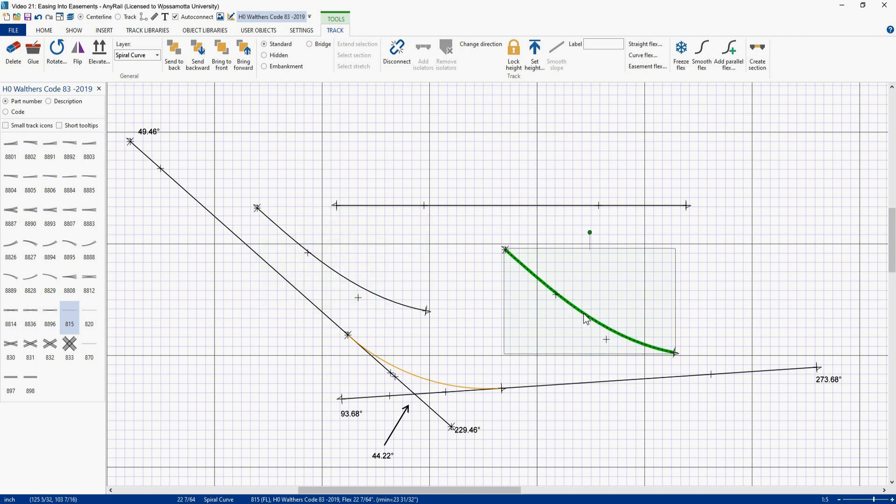
pyautogui.click(78, 49)
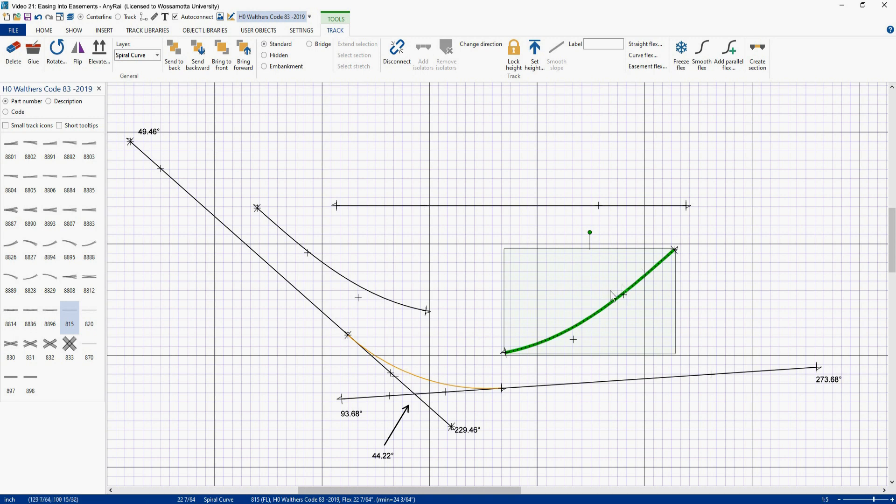
pyautogui.click(689, 250)
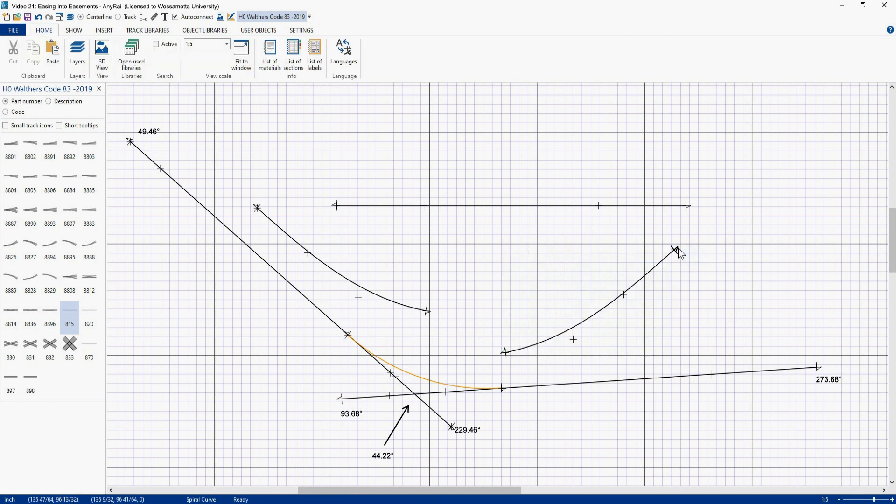
# Step: Set the flipped copy's endpoint angle to 273.68°
pyautogui.click(678, 248)
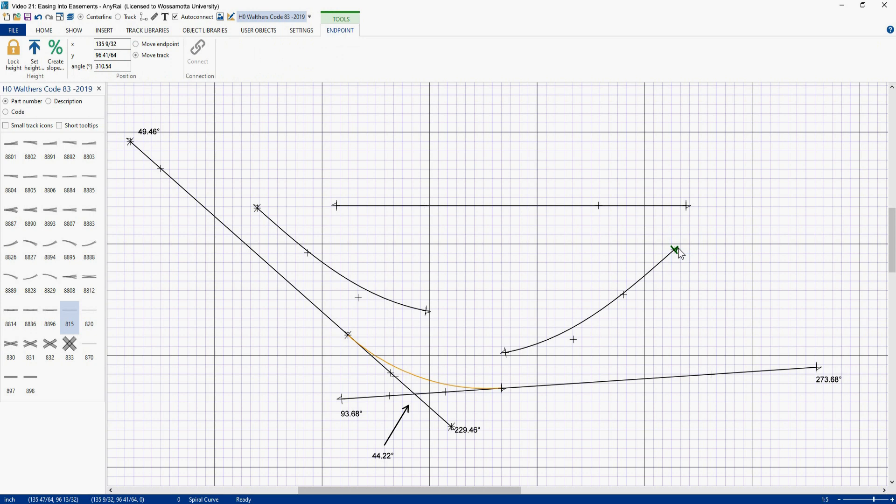
pyautogui.doubleClick(107, 66)
pyautogui.write('273.68')
pyautogui.press('Return')
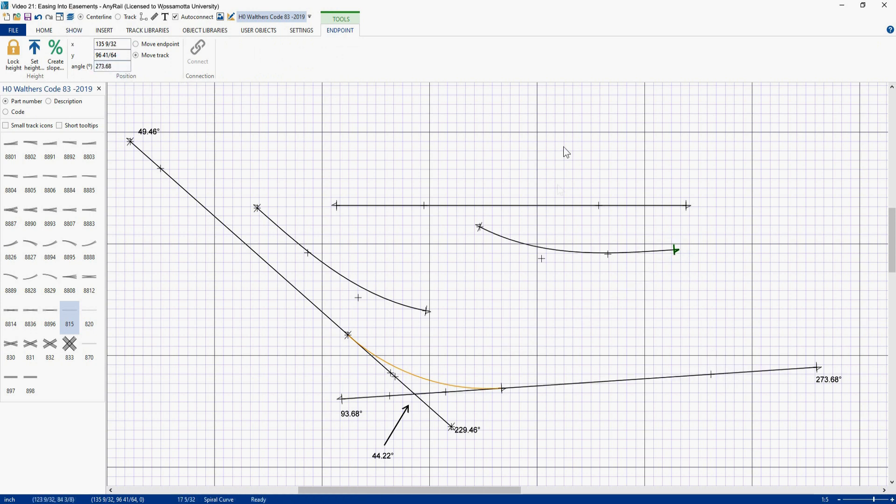
# Step: Snap the flipped easement copy onto the 273.68° straight track
pyautogui.moveTo(584, 254); pyautogui.dragTo(579, 333)
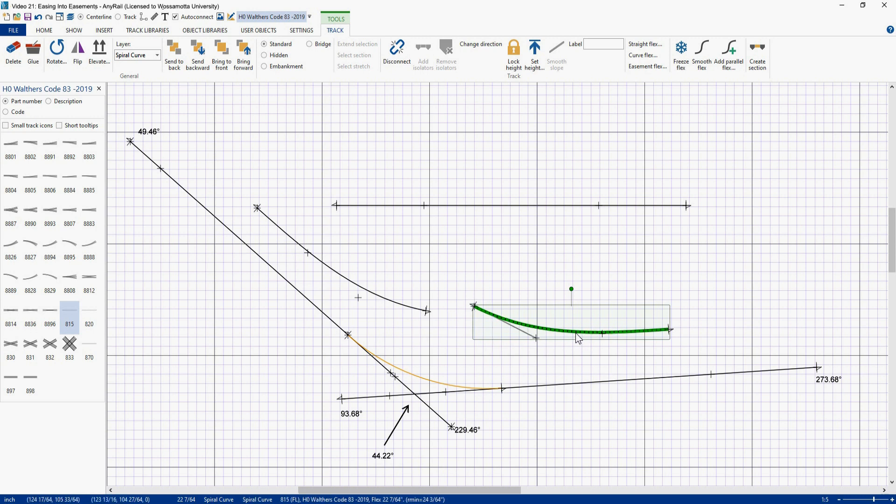
pyautogui.moveTo(576, 331); pyautogui.dragTo(566, 380)
# Step: Snap the first easement curve onto the 49.46° straight and switch back to track display
pyautogui.moveTo(333, 275); pyautogui.dragTo(310, 299)
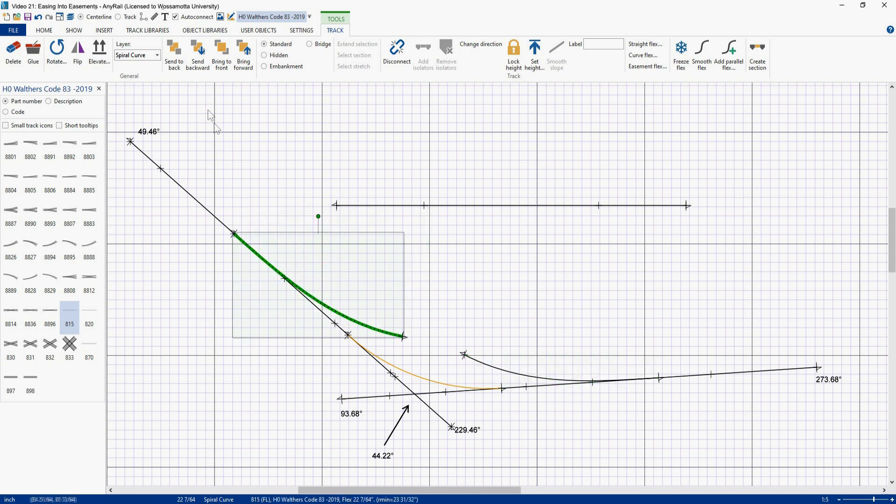
pyautogui.click(118, 17)
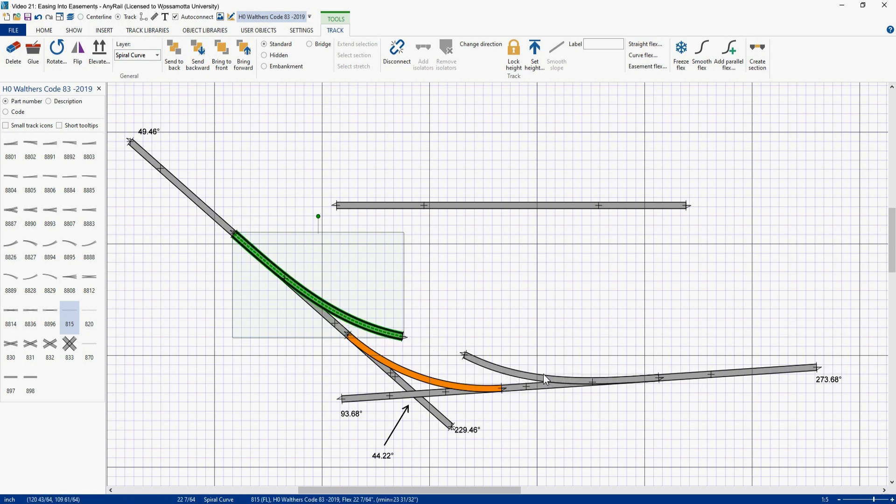
# Step: Slide the two easement curves along their straight tracks to test their positions against the orange curve
pyautogui.moveTo(543, 377); pyautogui.dragTo(511, 379)
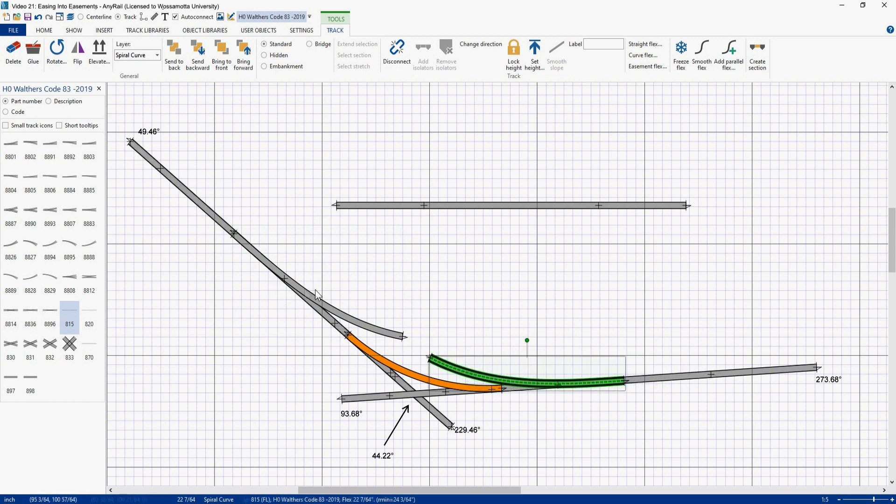
pyautogui.moveTo(320, 299); pyautogui.dragTo(303, 284)
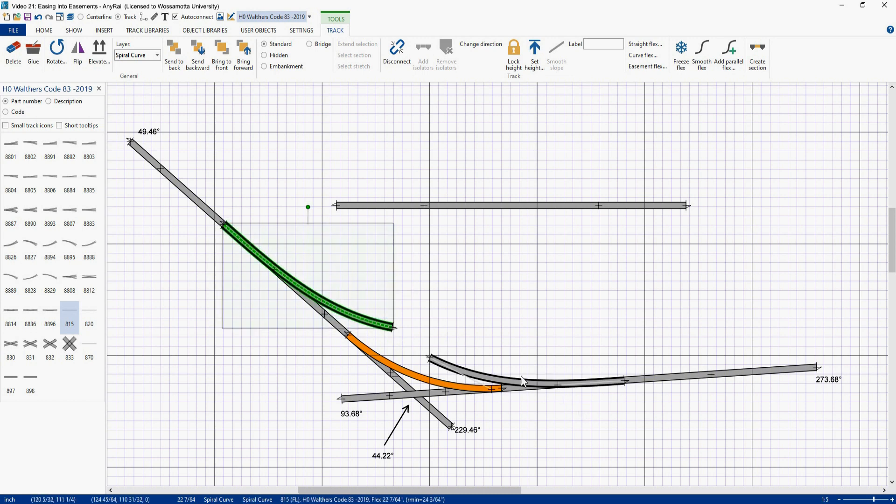
pyautogui.moveTo(526, 380); pyautogui.dragTo(568, 377)
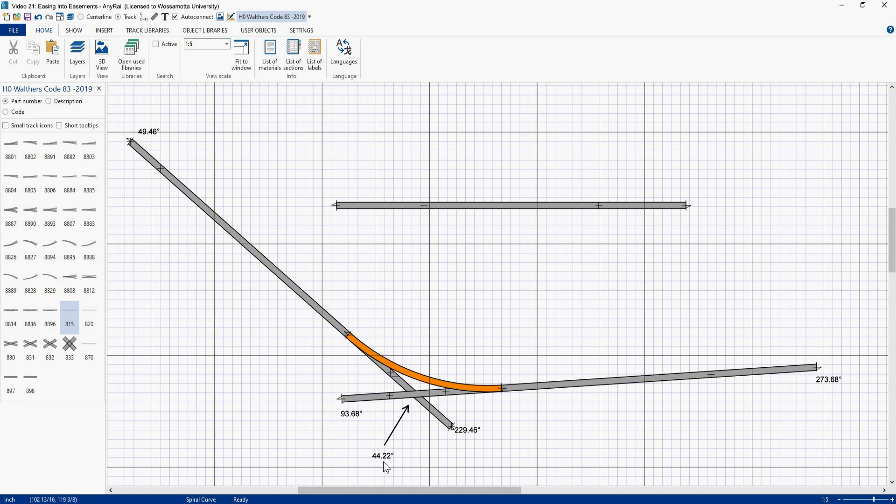
# Step: Switch to centerline display and convert the spare straight flex track into a left easement with angle 20 and radius 24
pyautogui.click(88, 19)
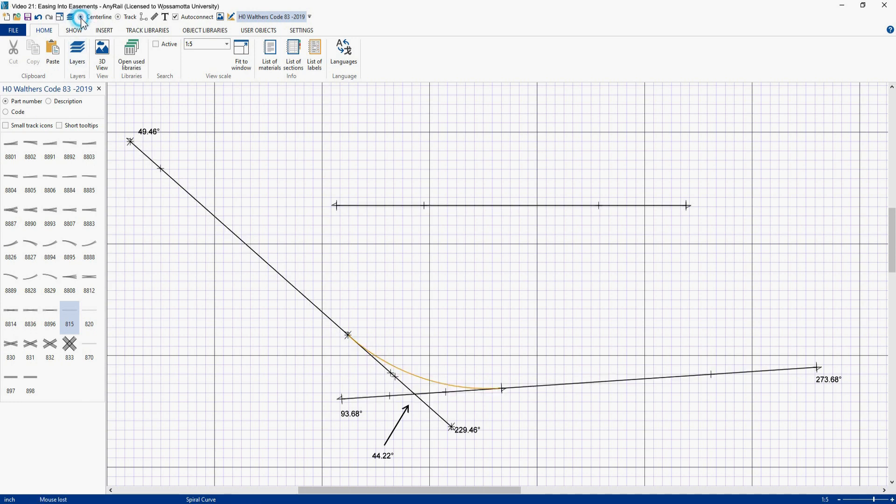
pyautogui.rightClick(505, 206)
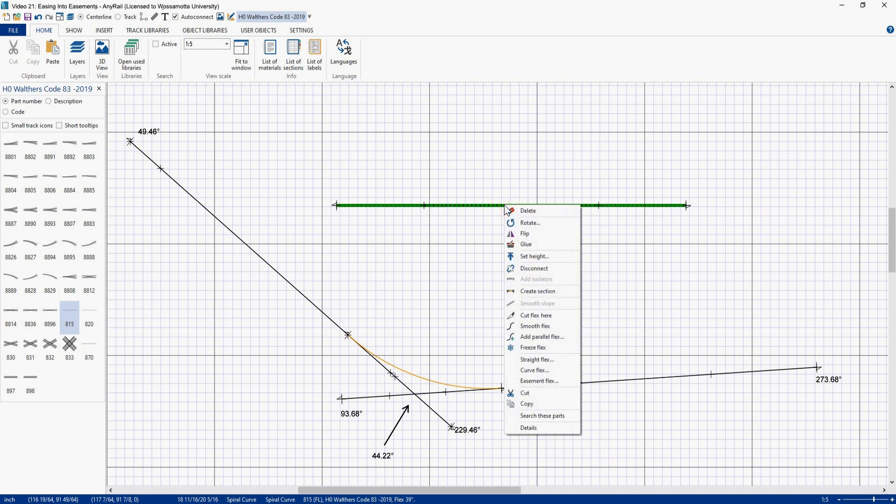
pyautogui.click(527, 382)
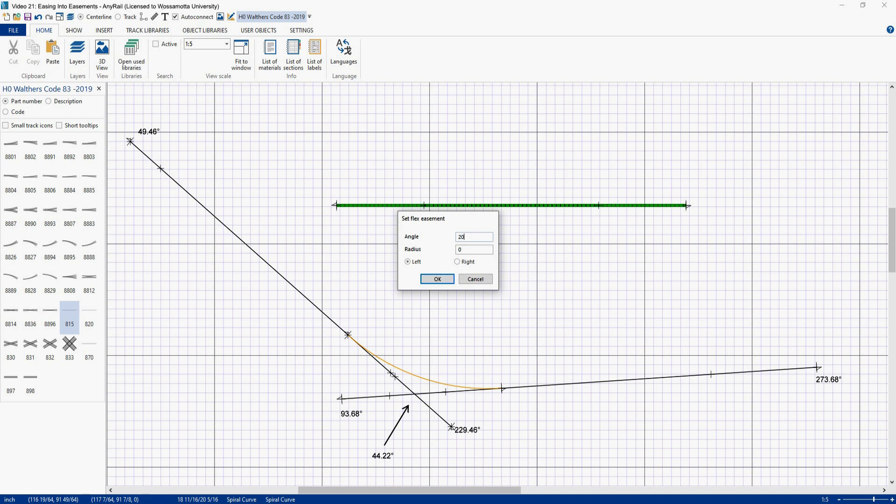
pyautogui.doubleClick(464, 249)
pyautogui.write('24')
pyautogui.press('Return')
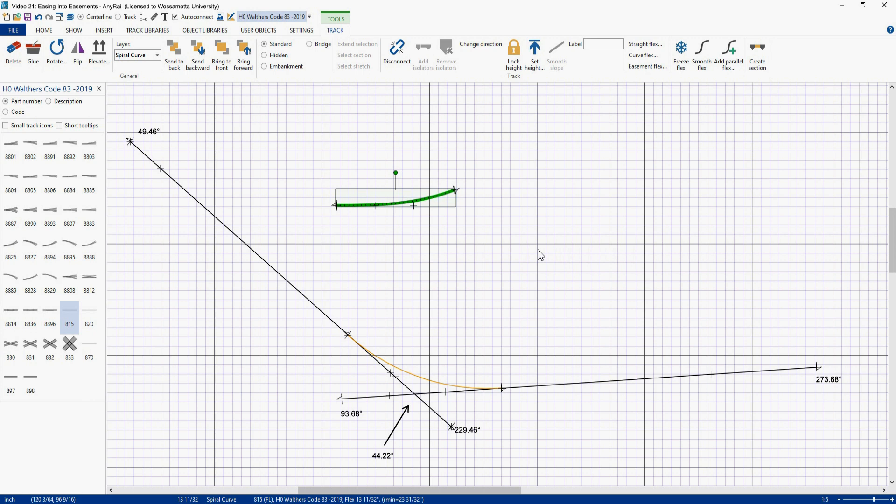
# Step: Paste a copy of the new easement and flip it
pyautogui.hotkey('ctrl', 'v')
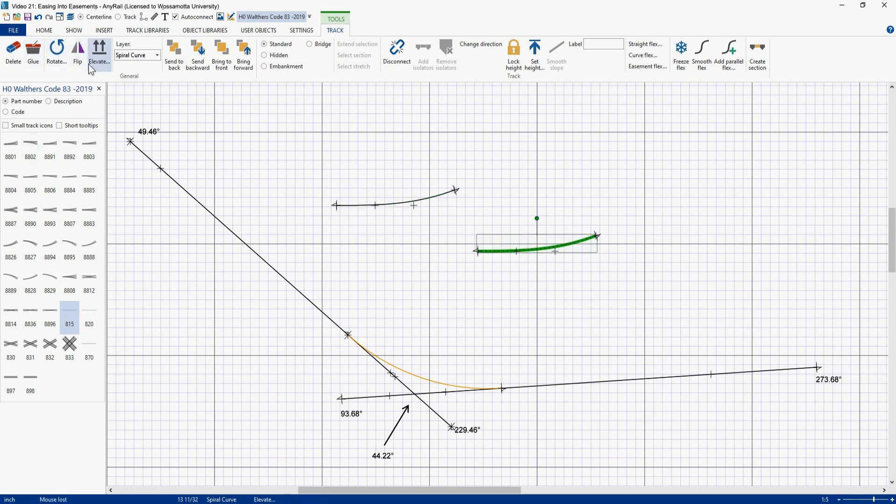
pyautogui.click(77, 52)
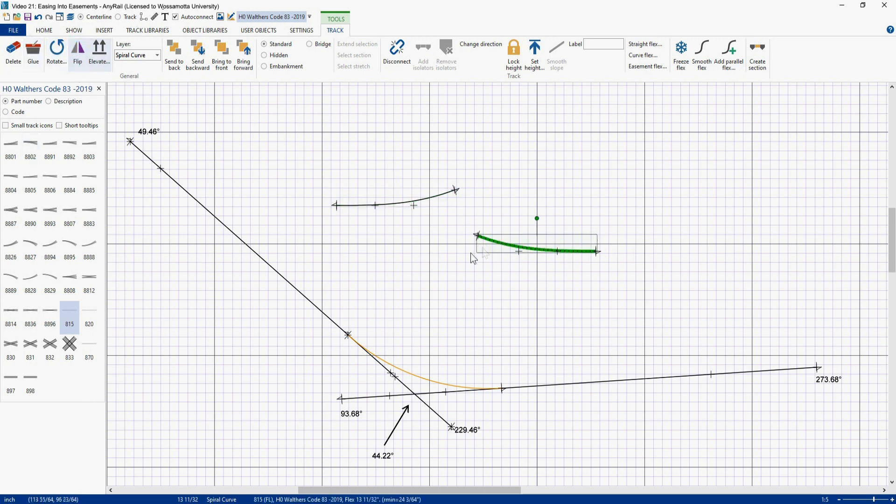
# Step: Set the original easement's free endpoint angle to 49.46°
pyautogui.click(334, 205)
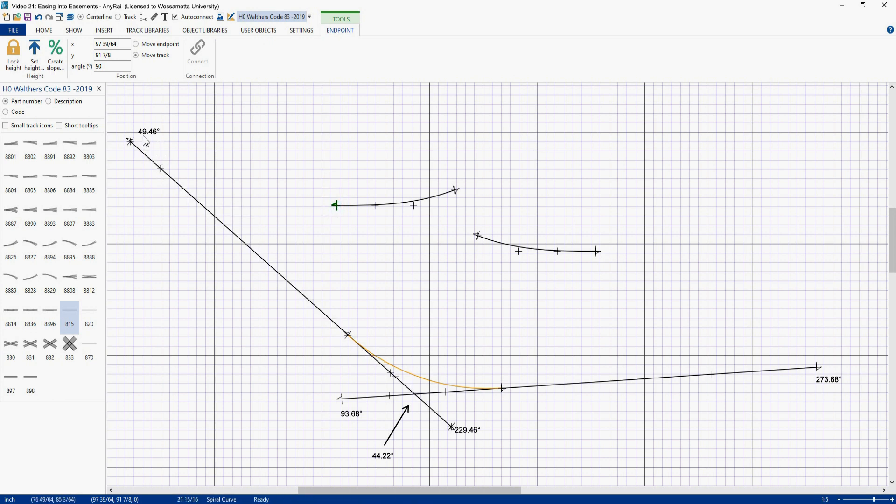
pyautogui.doubleClick(121, 66)
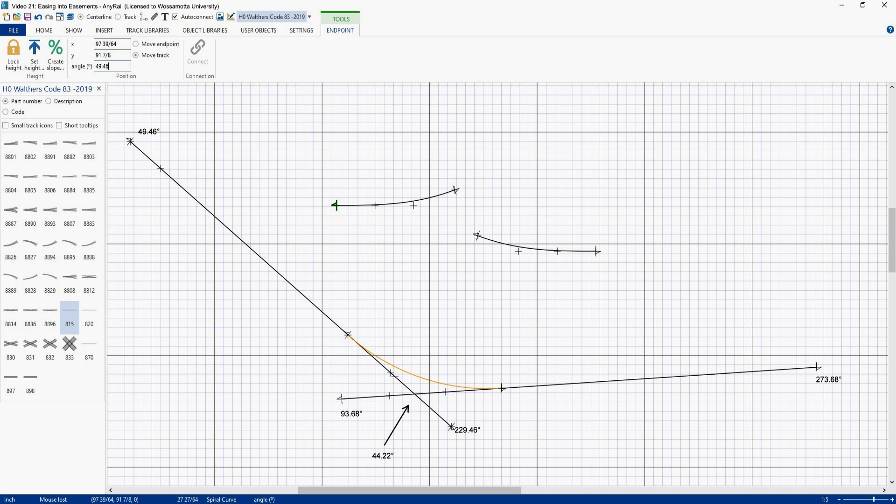
pyautogui.write('46')
pyautogui.press('Return')
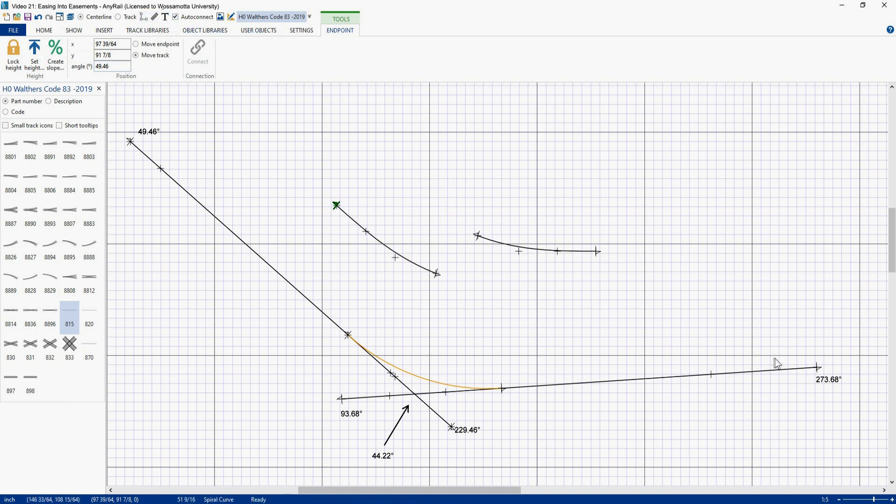
# Step: Set the flipped easement copy's endpoint angle to 273.68°
pyautogui.click(597, 253)
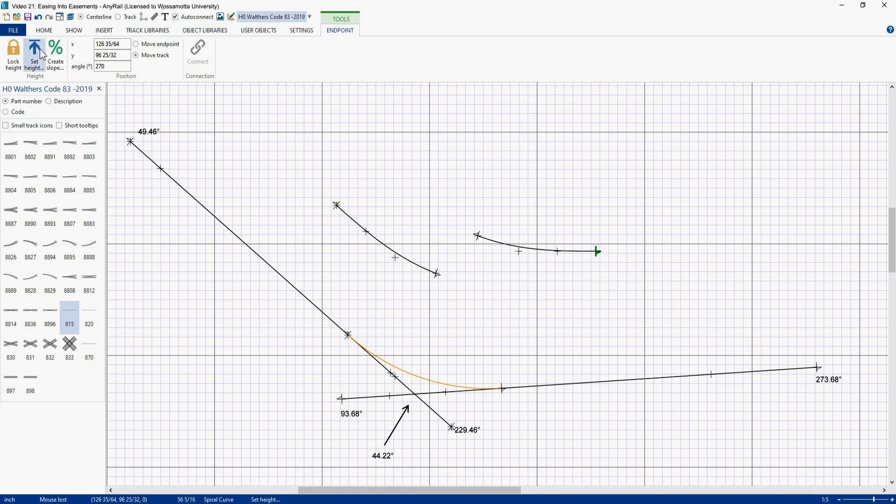
pyautogui.doubleClick(123, 64)
pyautogui.write('27')
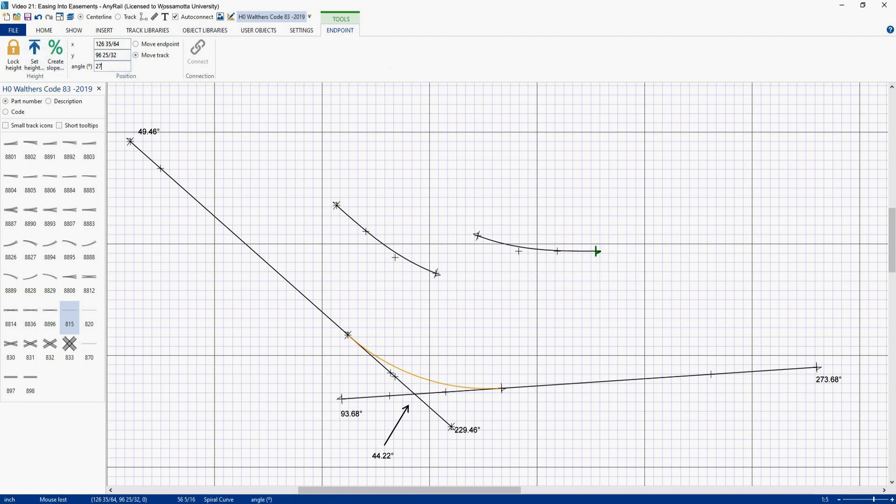
pyautogui.press('Return')
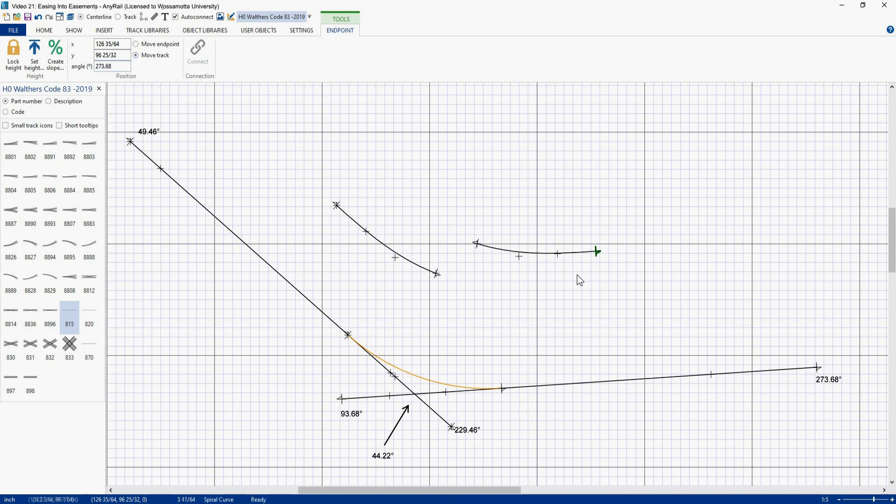
# Step: Snap both easements onto their straight tracks to check the fit, then move them back off the tracks
pyautogui.click(550, 255)
pyautogui.moveTo(548, 254); pyautogui.dragTo(553, 386)
pyautogui.click(372, 239)
pyautogui.moveTo(372, 239); pyautogui.dragTo(341, 331)
pyautogui.moveTo(505, 385); pyautogui.dragTo(508, 275)
pyautogui.moveTo(379, 354); pyautogui.dragTo(403, 249)
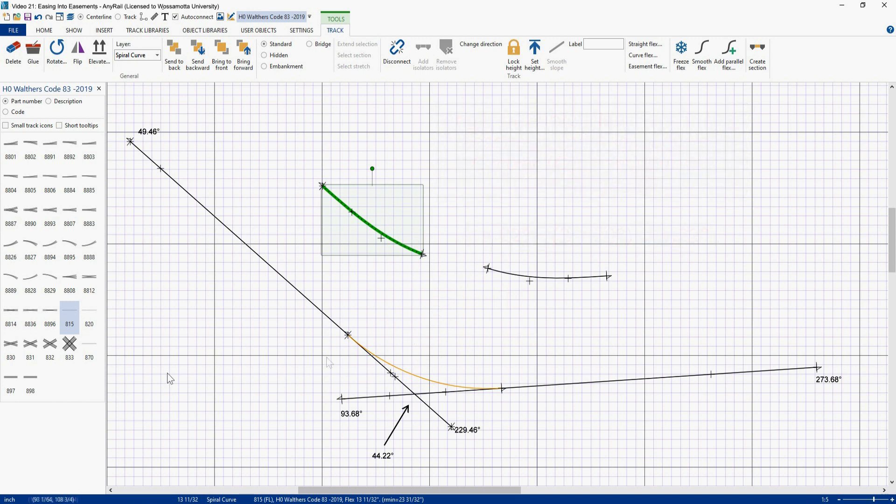
# Step: Place a new flex track piece (815) in the empty area above the easements
pyautogui.click(70, 318)
pyautogui.moveTo(415, 212); pyautogui.dragTo(583, 184)
pyautogui.rightClick(584, 184)
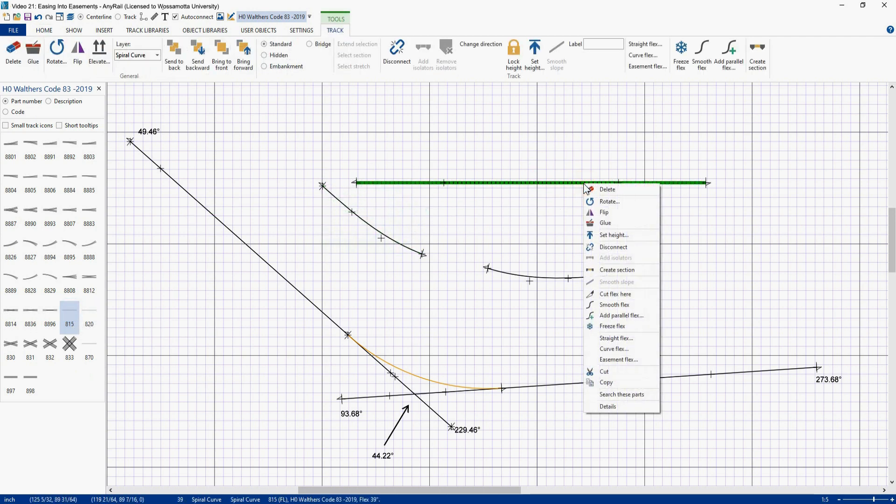
pyautogui.click(474, 214)
# Step: Convert the new flex piece into a 4.22° curve of radius 24 and join it between the two easements
pyautogui.rightClick(486, 182)
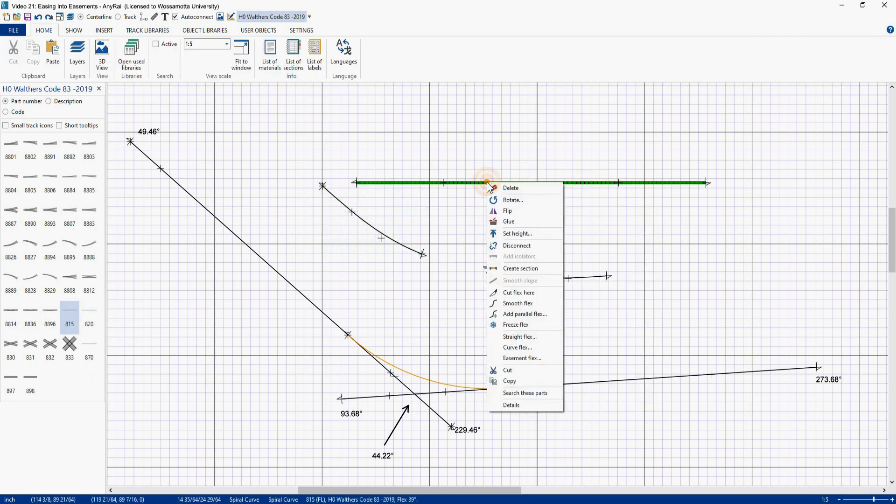
pyautogui.click(511, 348)
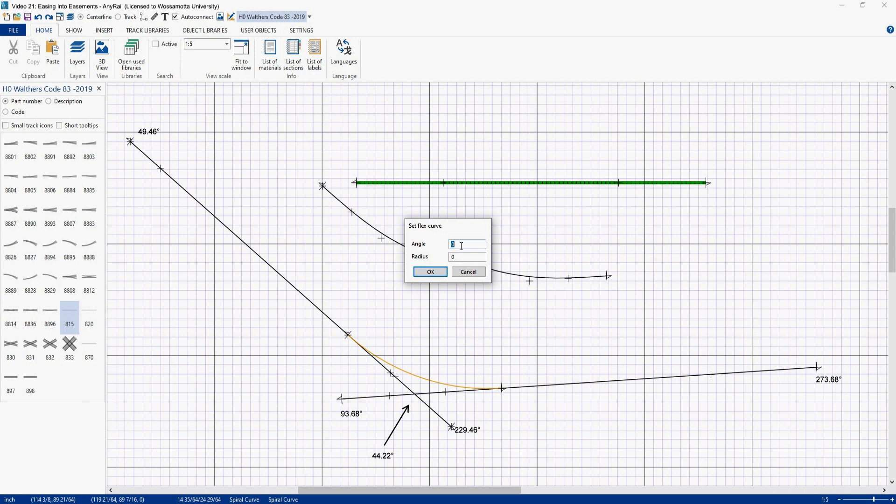
pyautogui.write('.22')
pyautogui.press('Tab')
pyautogui.write('24')
pyautogui.press('Return')
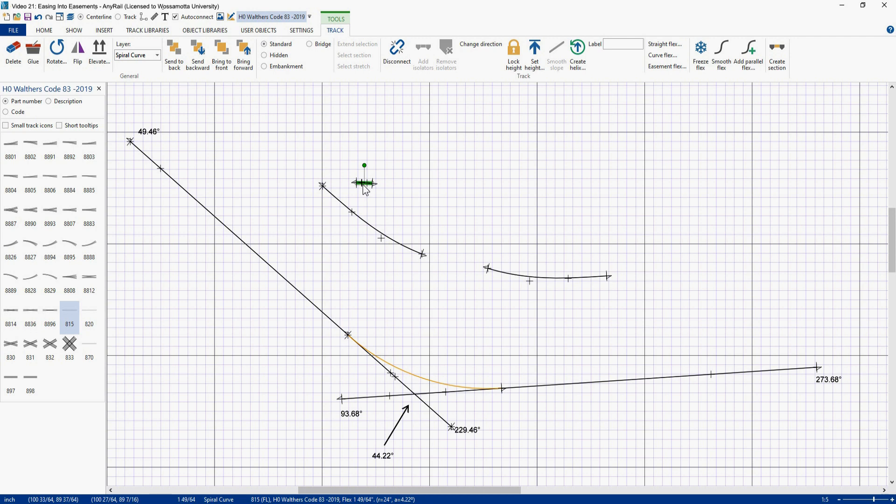
pyautogui.moveTo(363, 185); pyautogui.dragTo(411, 256)
pyautogui.moveTo(509, 275); pyautogui.dragTo(462, 271)
# Step: Group the easement-curve-easement assembly into a magenta section and snap it onto the two straight tracks
pyautogui.moveTo(307, 154); pyautogui.dragTo(606, 297)
pyautogui.click(661, 59)
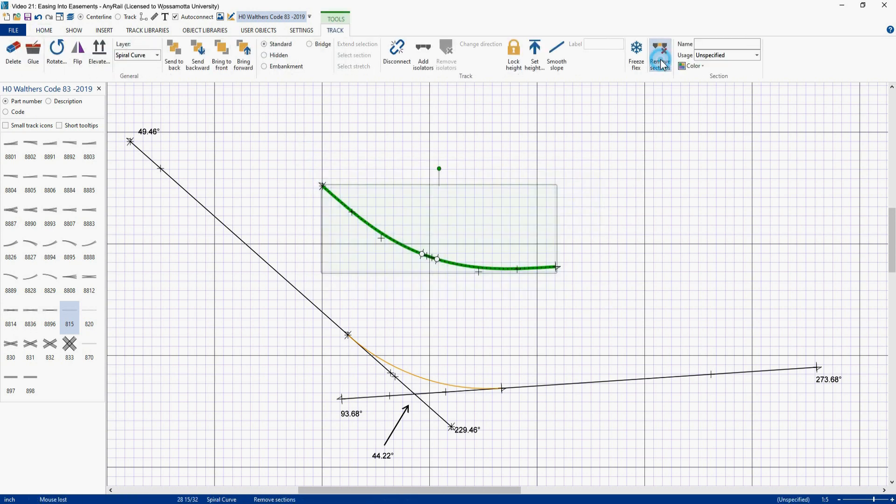
pyautogui.click(699, 67)
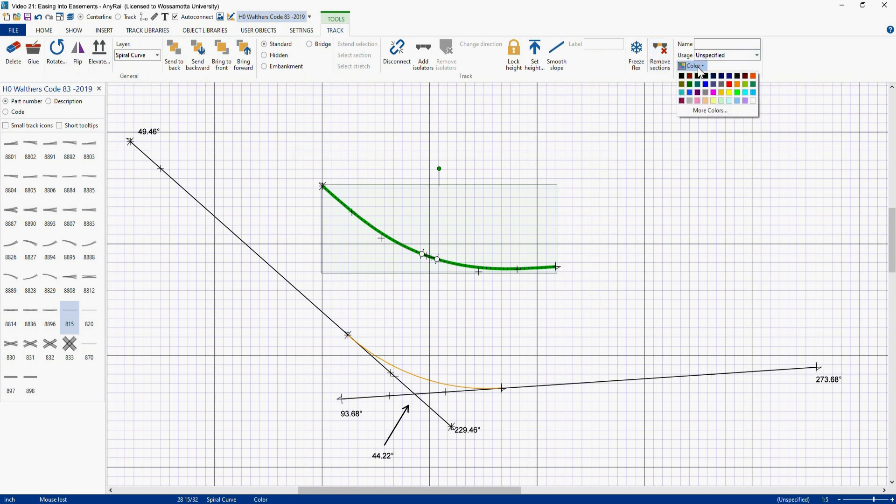
pyautogui.click(713, 93)
pyautogui.click(487, 154)
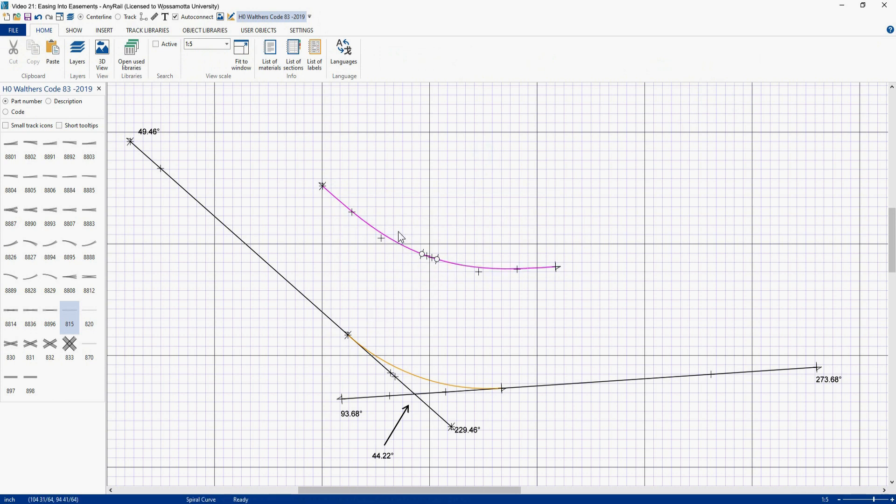
pyautogui.moveTo(372, 233); pyautogui.dragTo(361, 347)
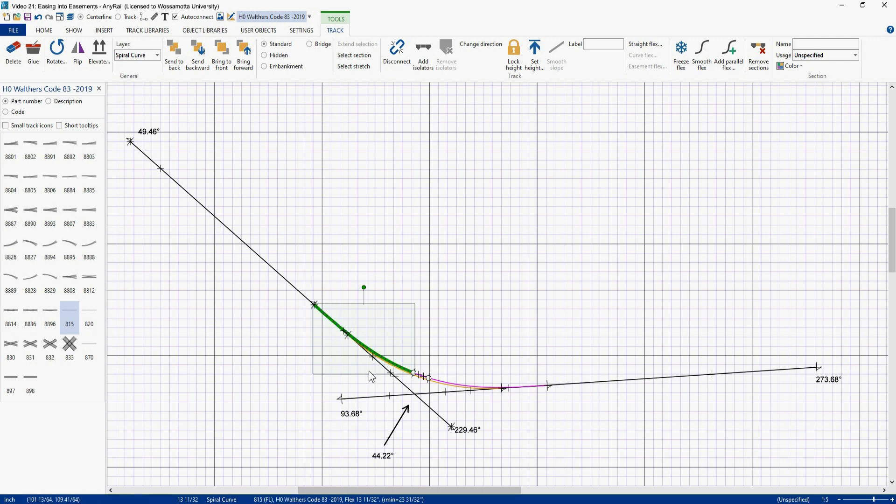
pyautogui.click(516, 265)
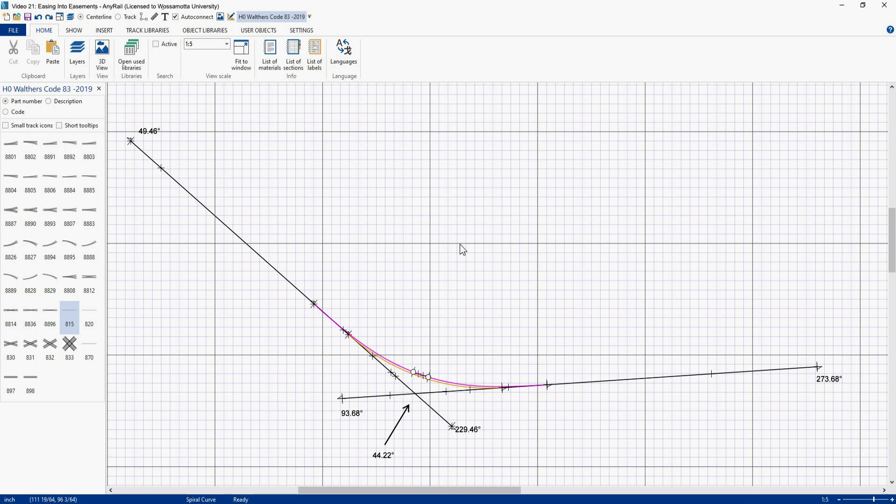
# Step: Paste another copy of the two easements and reapply Easement flex to the first with angle 22.11 and radius 24, left
pyautogui.hotkey('ctrl', 'v')
pyautogui.click(374, 248)
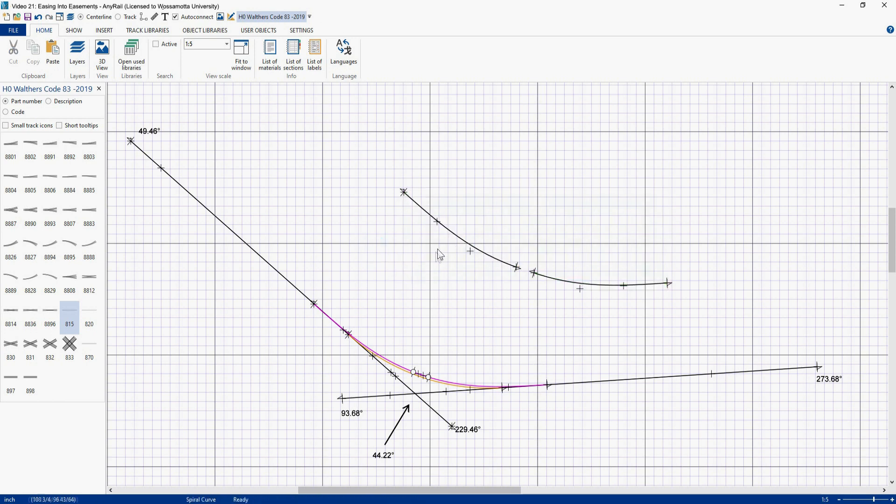
pyautogui.click(452, 234)
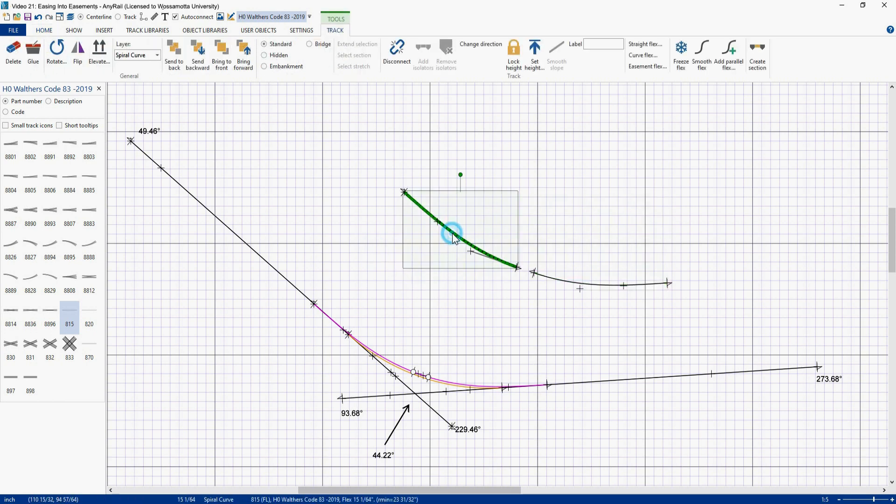
pyautogui.rightClick(452, 233)
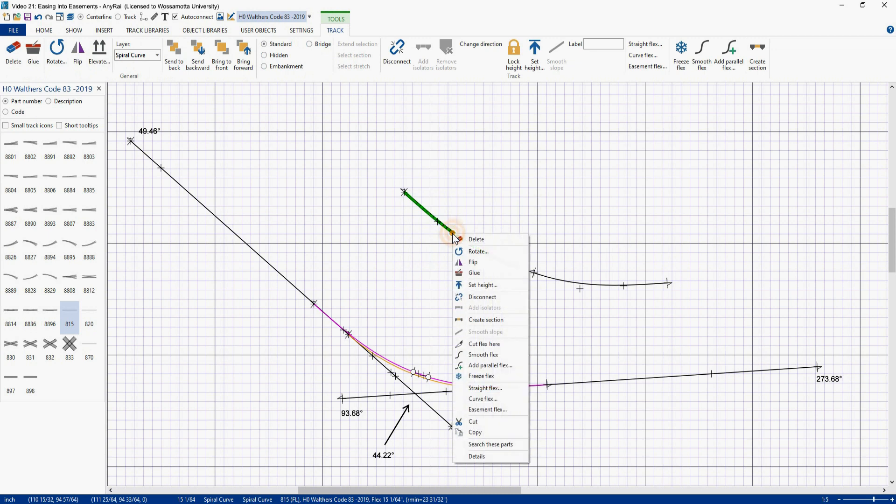
pyautogui.click(469, 410)
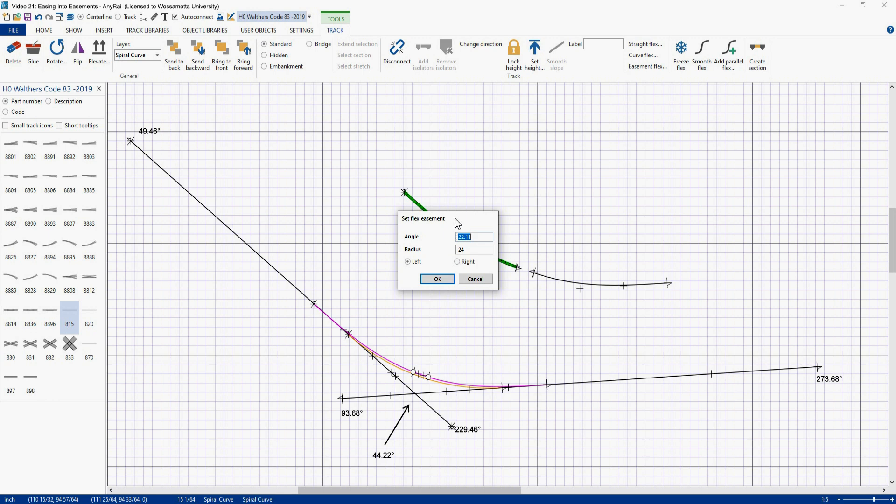
pyautogui.click(438, 279)
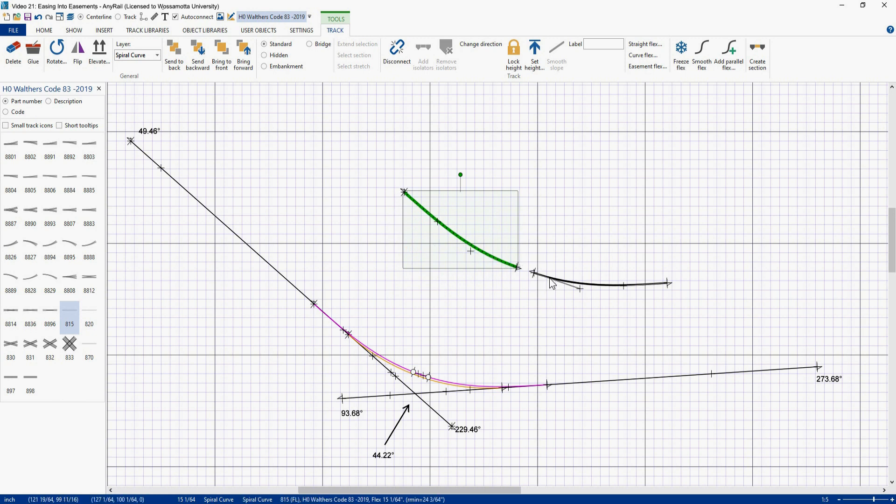
# Step: Join the two pasted easements end to end and group them into a Bright Green section
pyautogui.moveTo(549, 278); pyautogui.dragTo(534, 273)
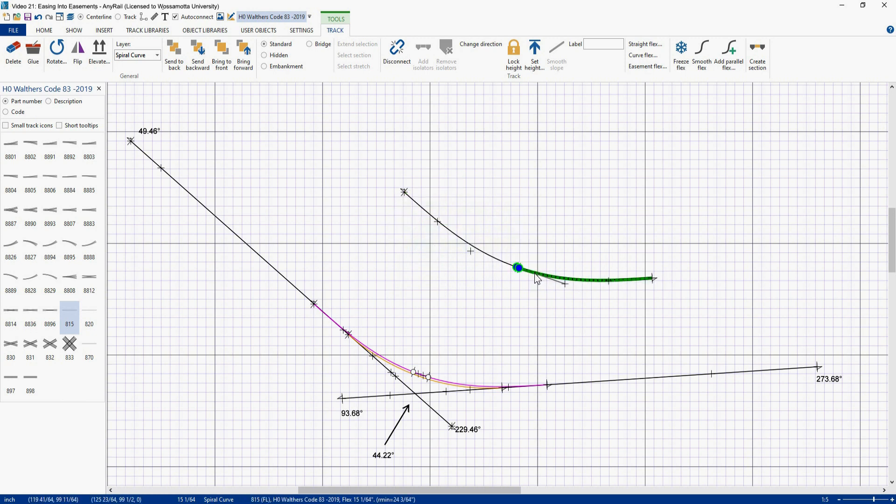
pyautogui.click(502, 275)
pyautogui.moveTo(390, 165); pyautogui.dragTo(717, 330)
pyautogui.click(659, 53)
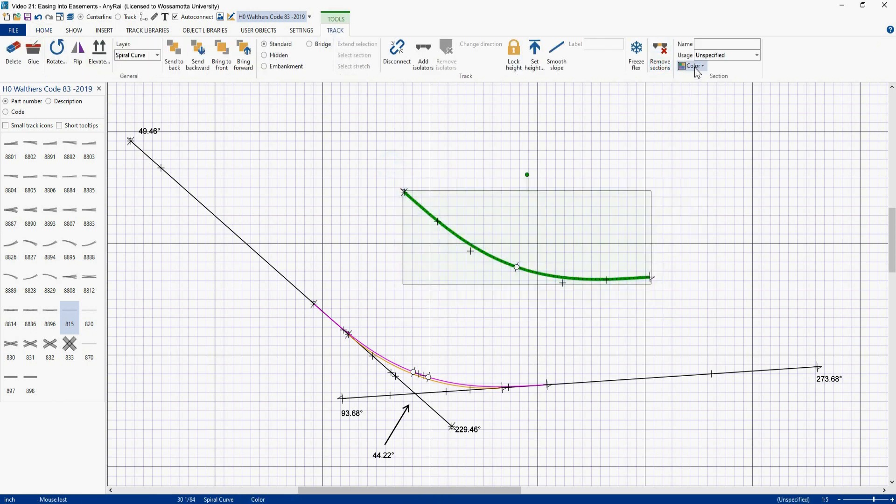
pyautogui.click(696, 66)
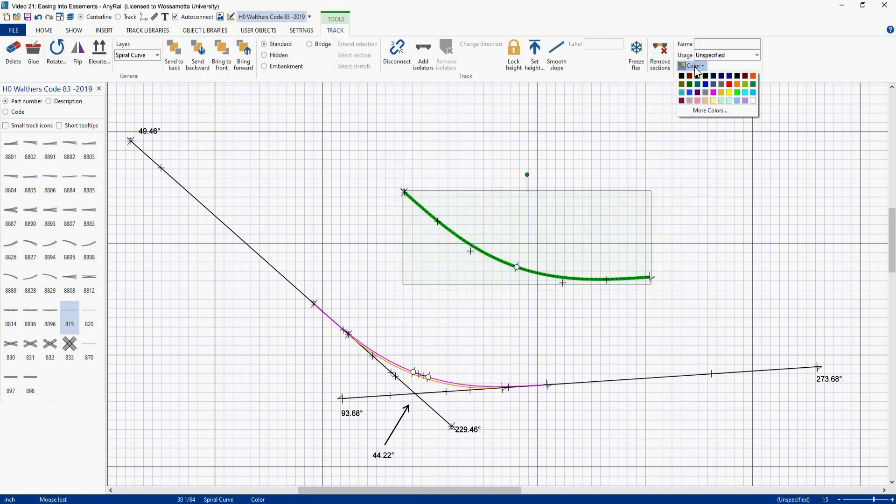
pyautogui.click(738, 91)
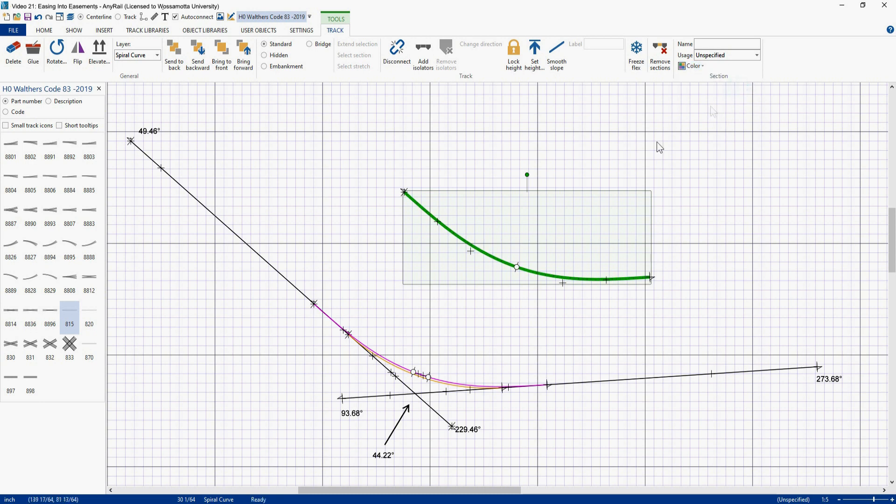
# Step: Move the green section onto the two straight tracks alongside the magenta one
pyautogui.click(497, 212)
pyautogui.moveTo(491, 259); pyautogui.dragTo(394, 364)
pyautogui.click(429, 246)
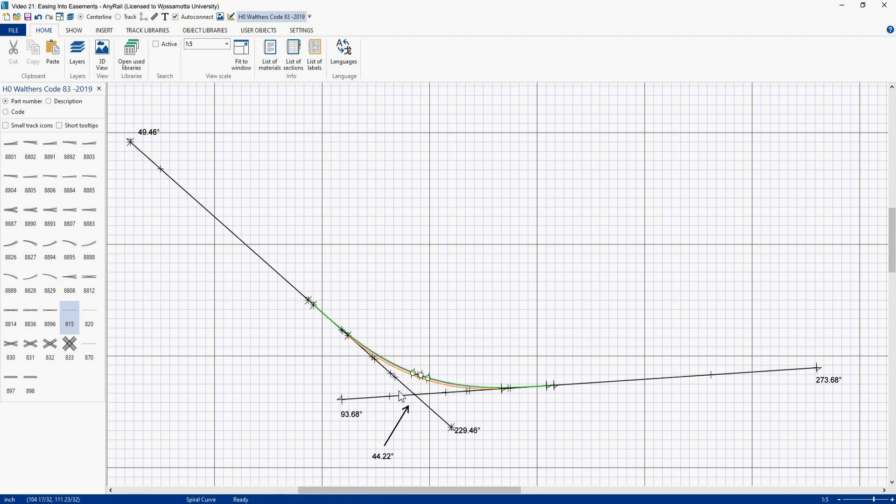
# Step: Add a ruler beside the curves and set its length to 16
pyautogui.scroll(2, 397, 391)
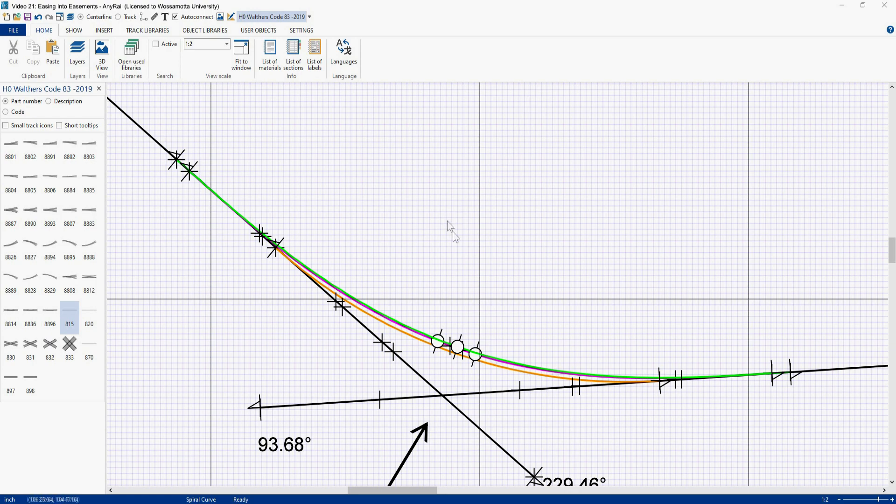
pyautogui.scroll(-3, 459, 248)
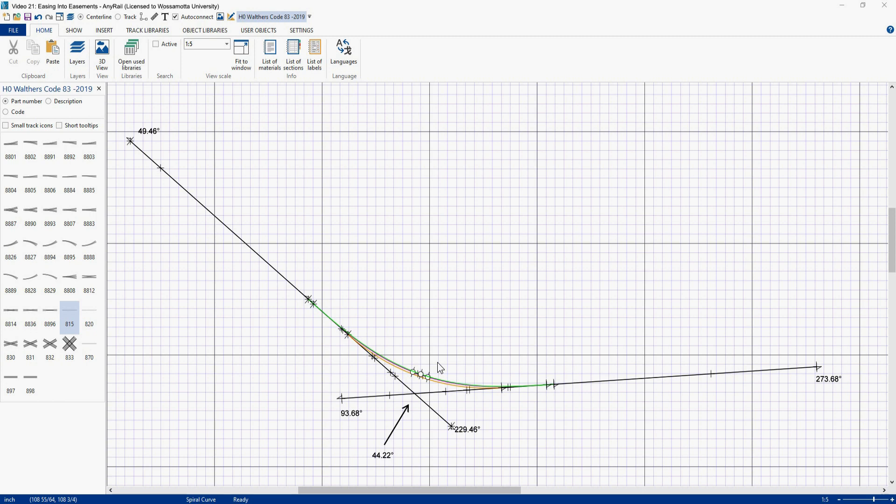
pyautogui.rightClick(453, 250)
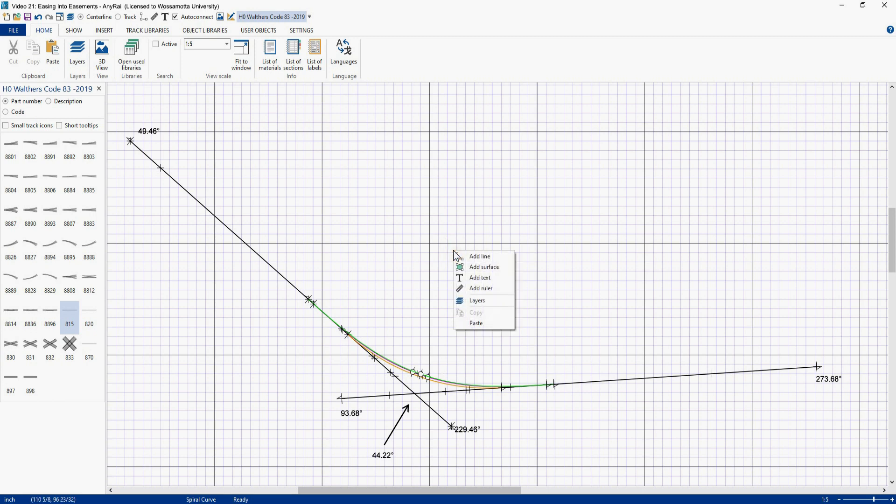
pyautogui.click(473, 290)
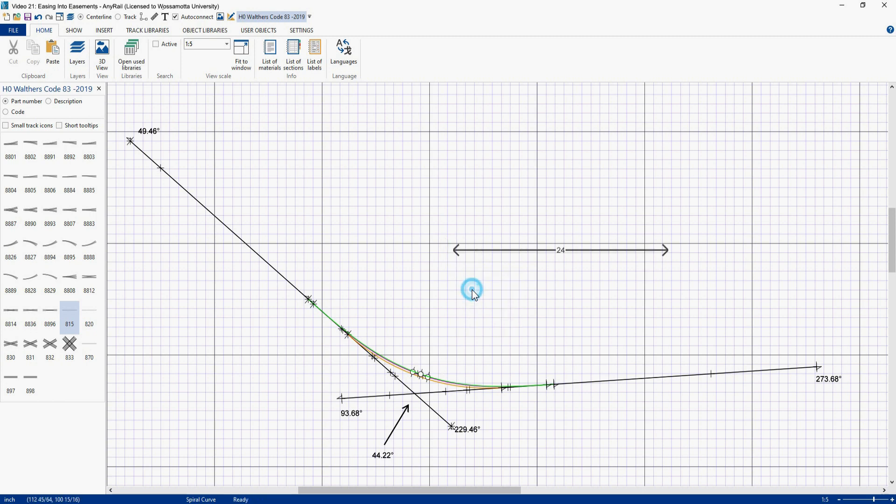
pyautogui.click(526, 251)
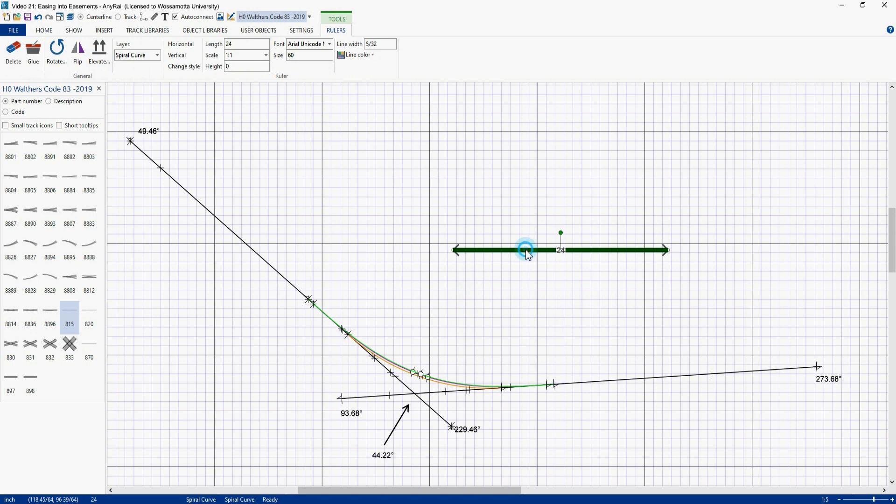
pyautogui.doubleClick(237, 42)
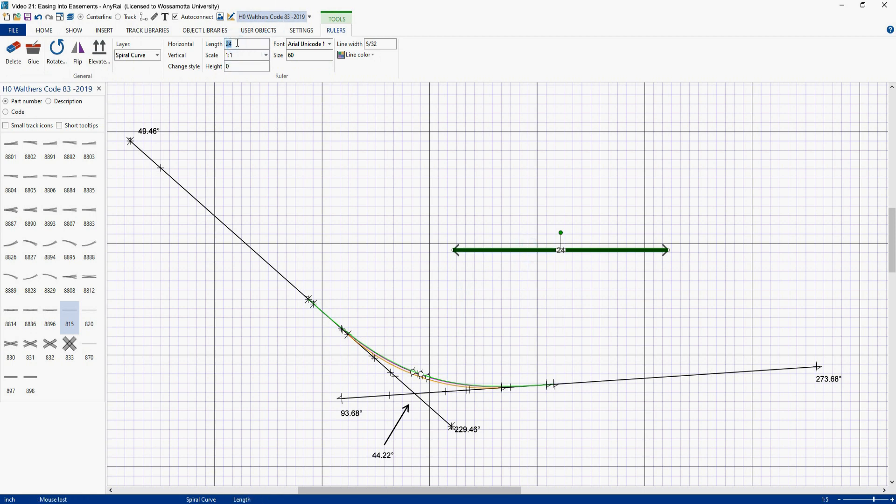
pyautogui.write('16')
pyautogui.press('Return')
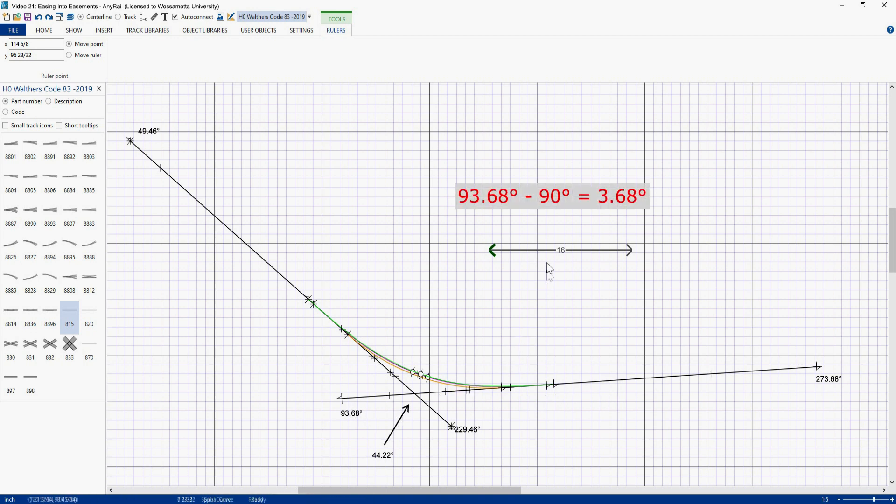
# Step: Rotate the ruler 3.68° and place it along the lower straight track next to the curve ends
pyautogui.rightClick(539, 250)
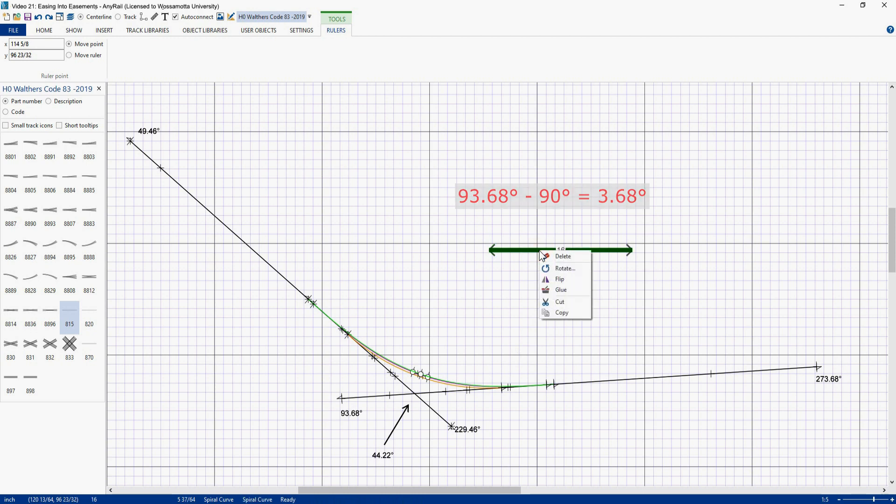
pyautogui.click(556, 269)
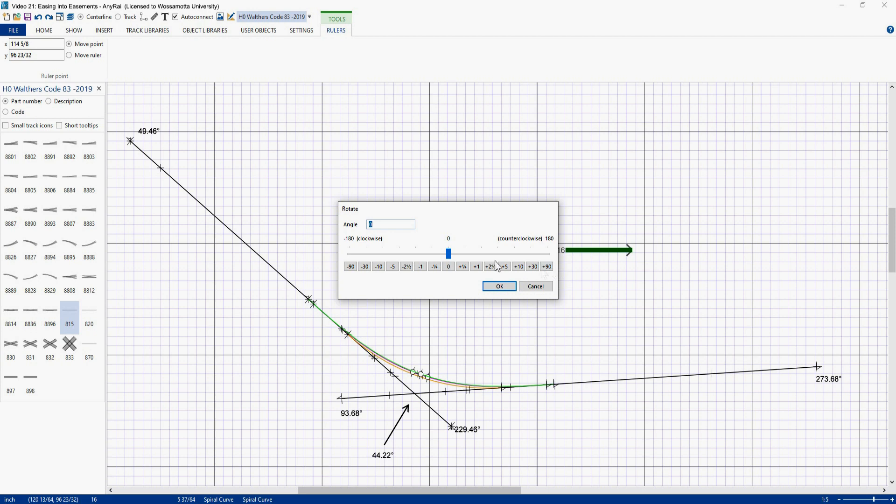
pyautogui.write('3.68')
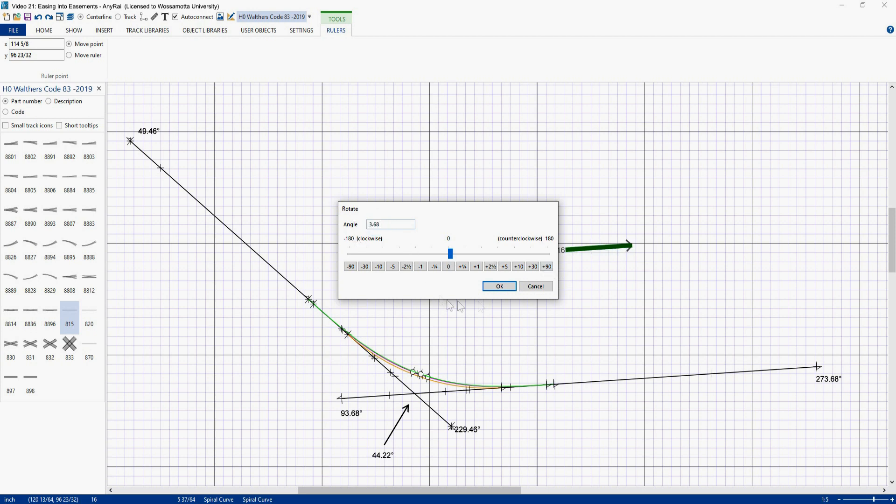
pyautogui.press('Return')
pyautogui.moveTo(531, 256); pyautogui.dragTo(457, 393)
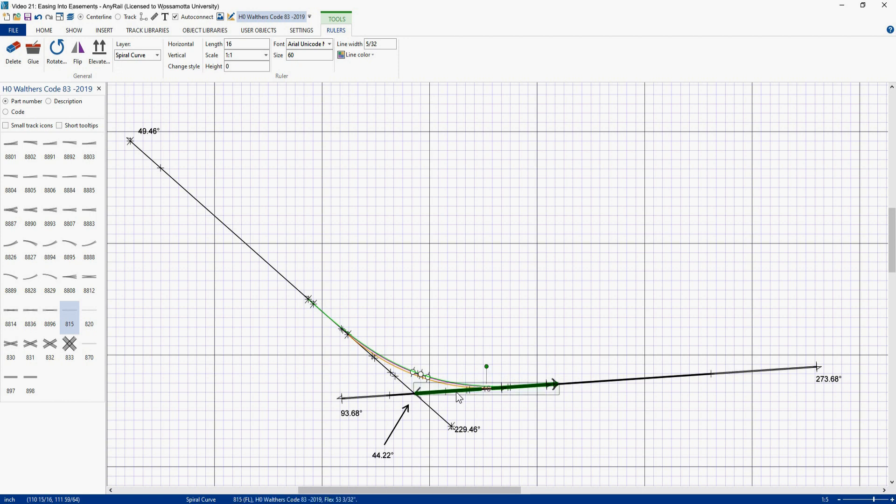
pyautogui.press('Up')
pyautogui.press('Up')
pyautogui.press('Up')
pyautogui.press('Up')
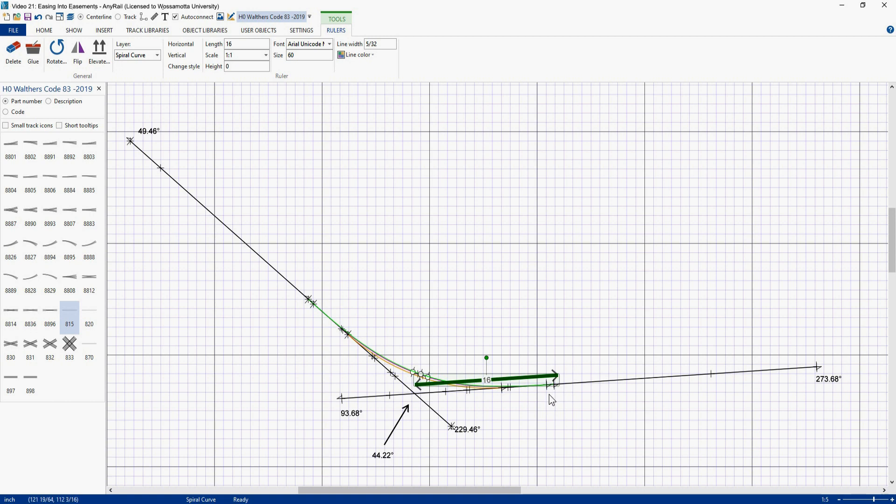
# Step: Cut the lower straight flex track at the ruler's right end
pyautogui.scroll(1, 549, 396)
pyautogui.scroll(1, 550, 395)
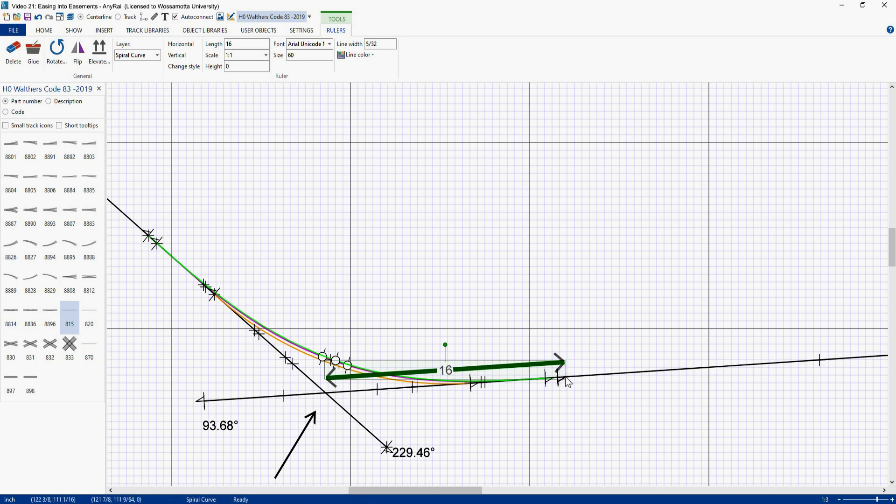
pyautogui.rightClick(566, 381)
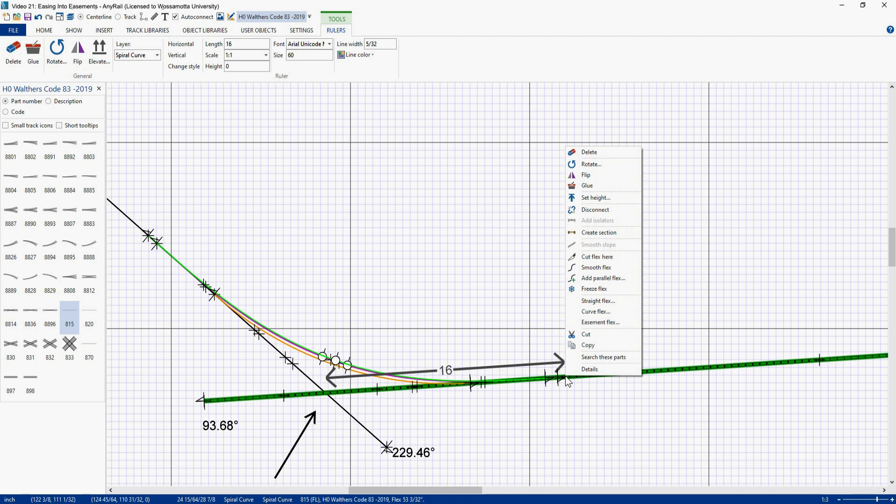
pyautogui.click(592, 258)
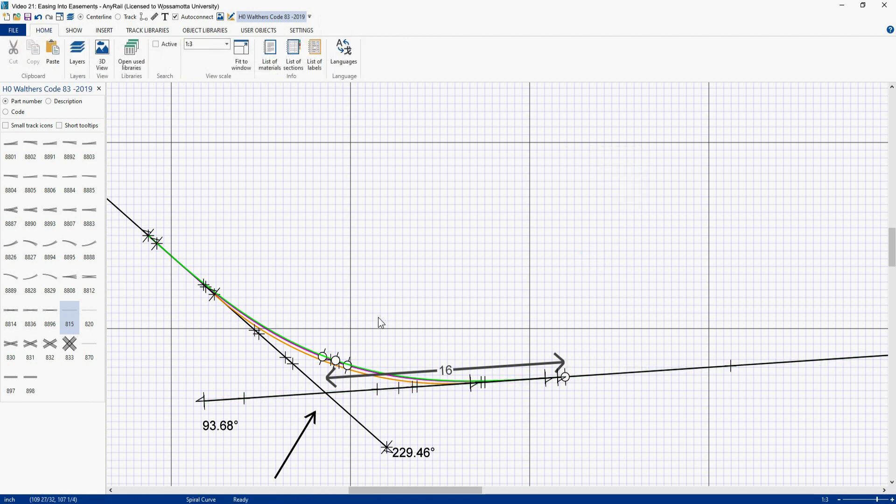
# Step: Paste a second copy of the 16 ruler above the curves
pyautogui.moveTo(379, 322); pyautogui.dragTo(496, 323, button='right')
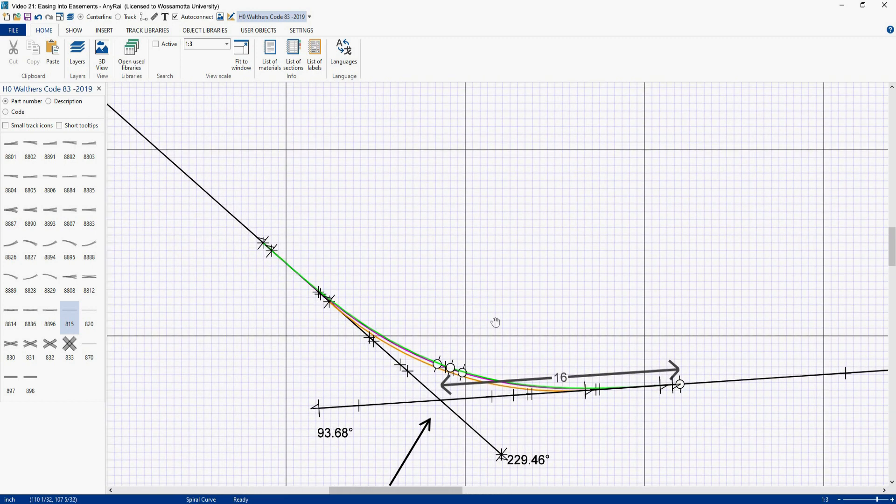
pyautogui.click(517, 380)
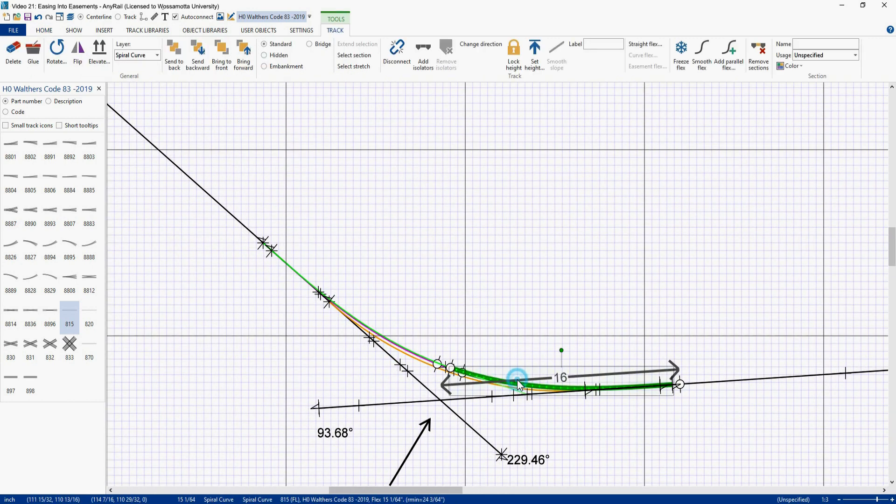
pyautogui.click(539, 376)
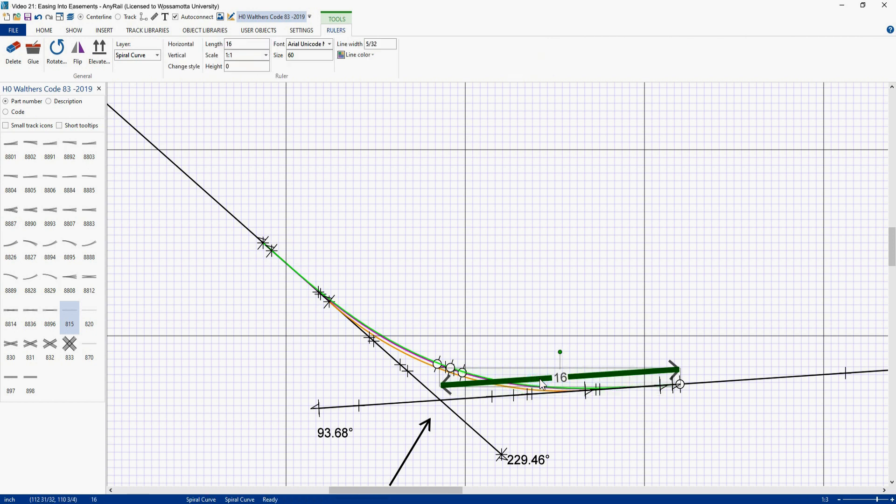
pyautogui.click(519, 240)
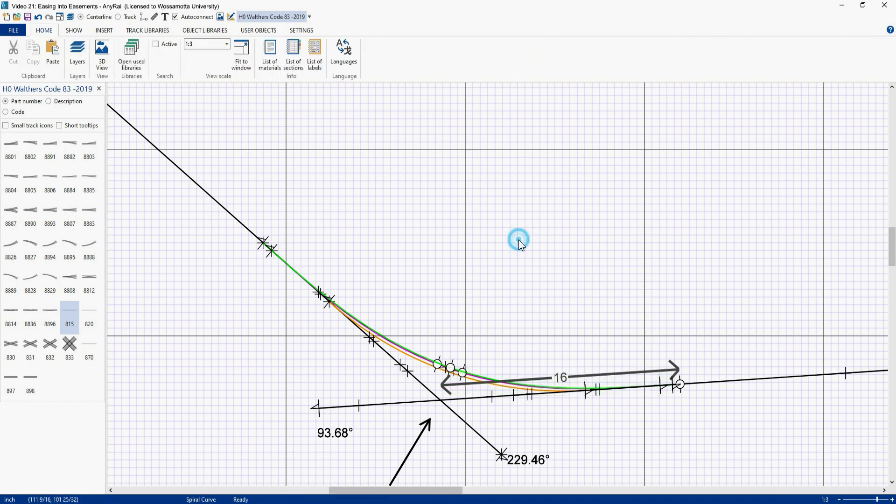
pyautogui.hotkey('ctrl', 'v')
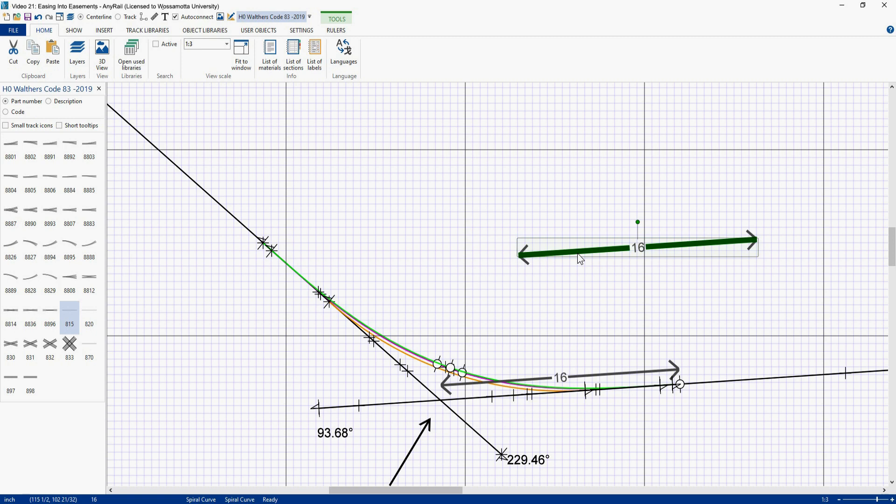
# Step: Rotate the second ruler by -3.68° and then by -40.54° to match the upper straight track
pyautogui.rightClick(578, 251)
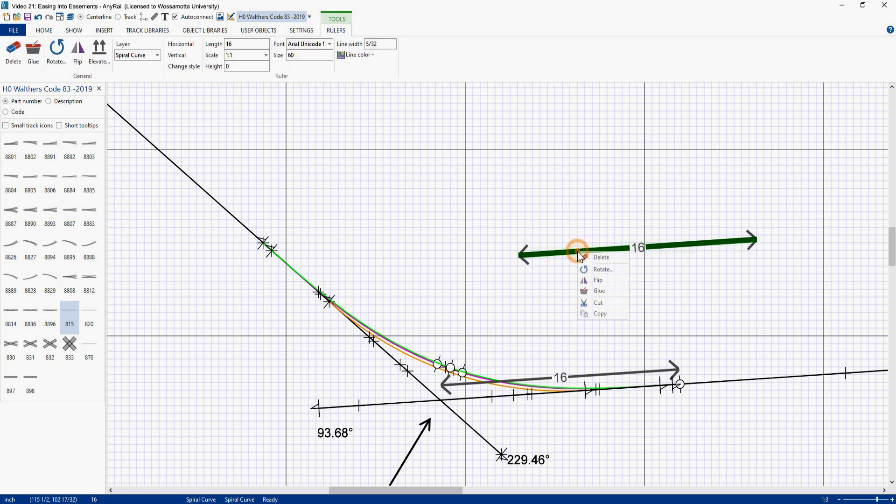
pyautogui.click(596, 270)
pyautogui.write('-3.68')
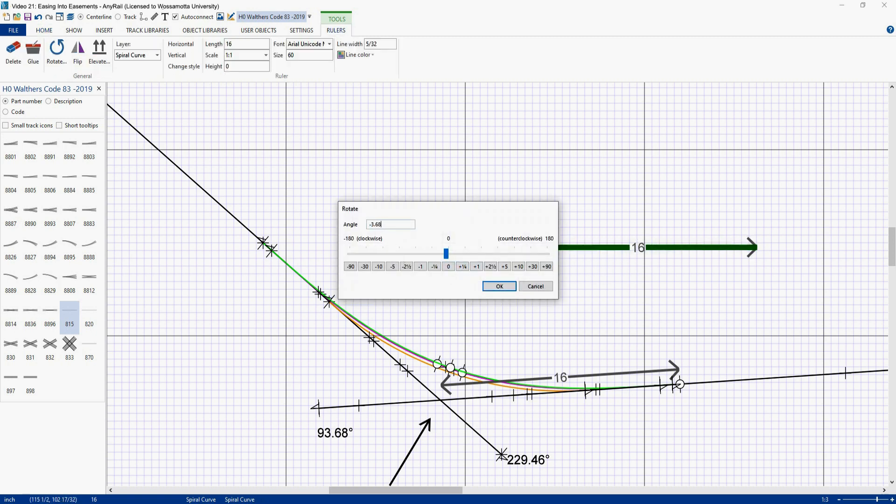
pyautogui.press('Return')
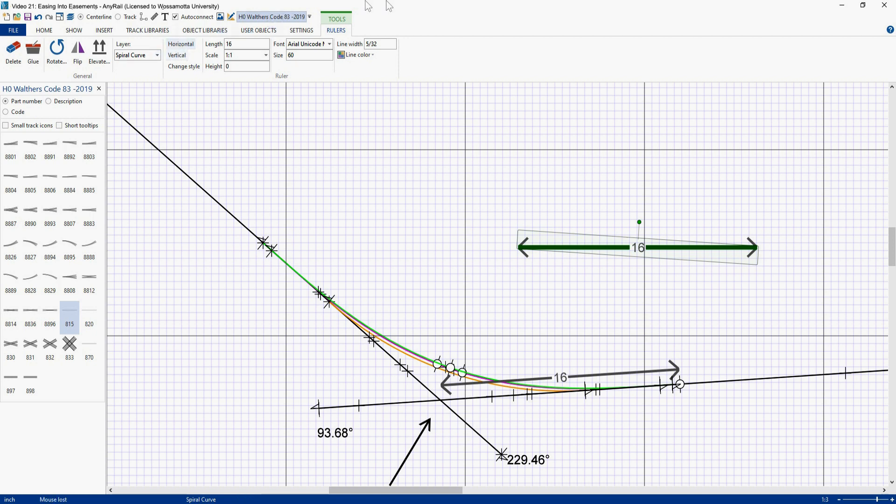
pyautogui.rightClick(587, 248)
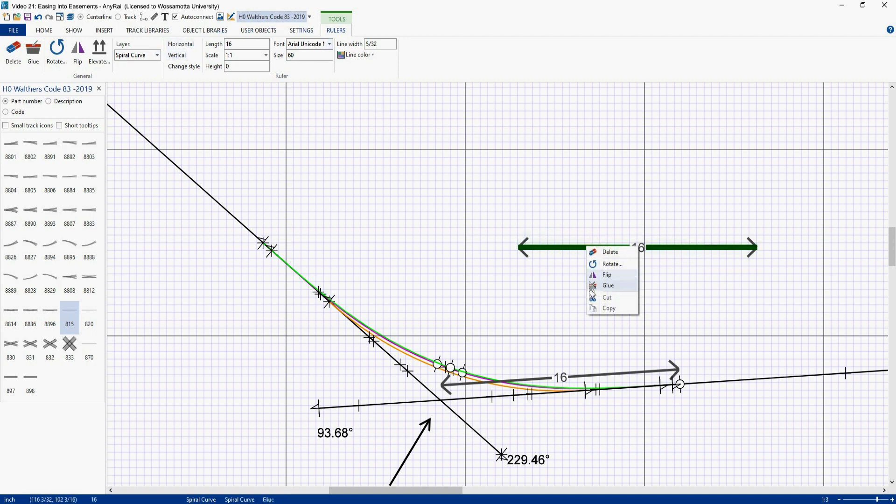
pyautogui.click(606, 266)
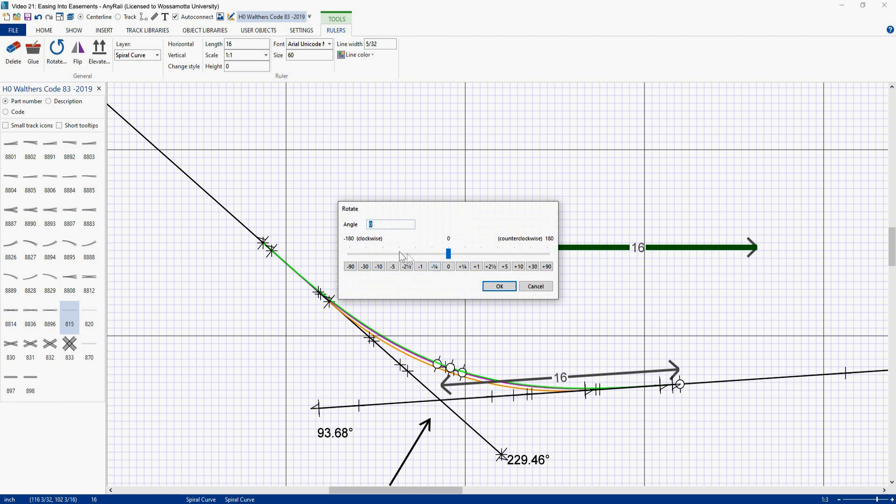
pyautogui.write('40.5')
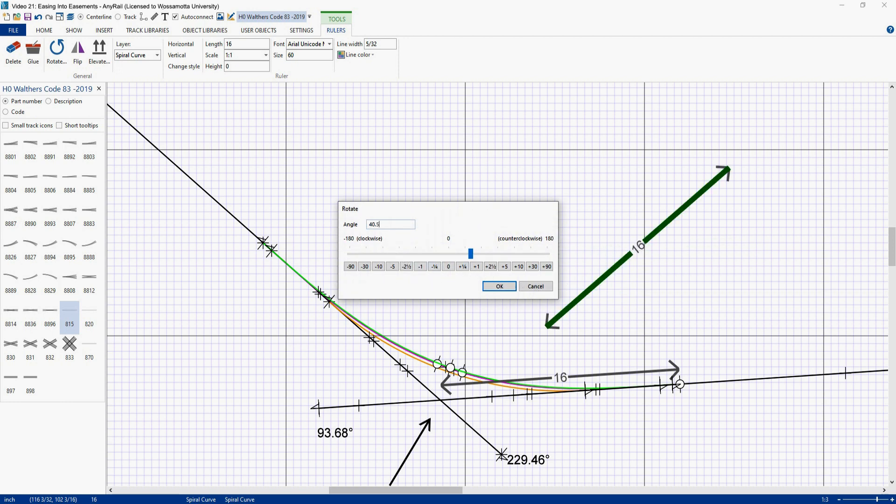
pyautogui.write('4')
pyautogui.click(370, 225)
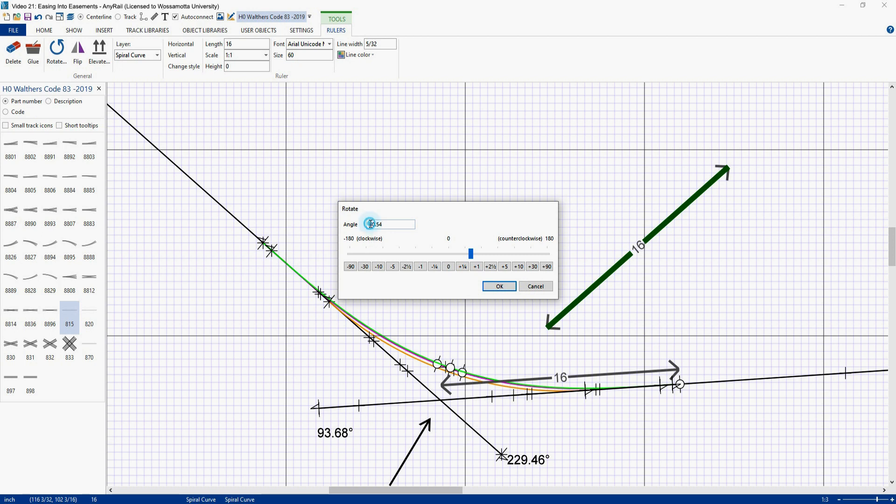
pyautogui.write('-')
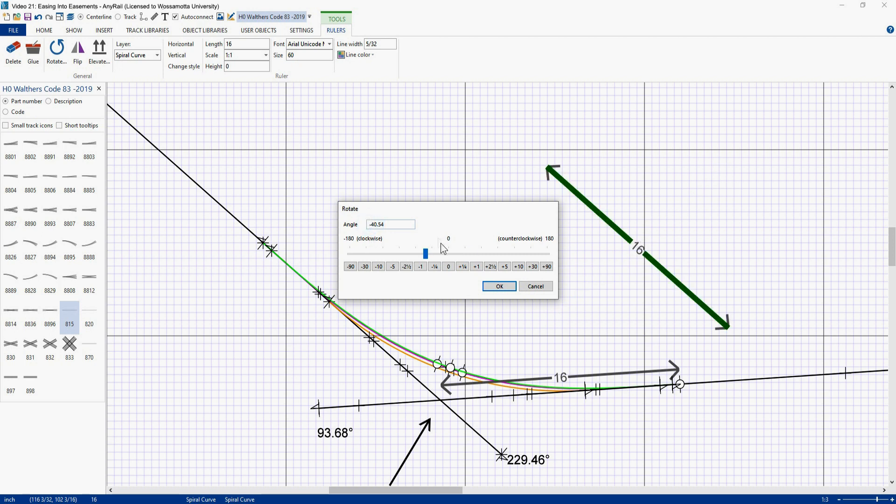
pyautogui.click(499, 287)
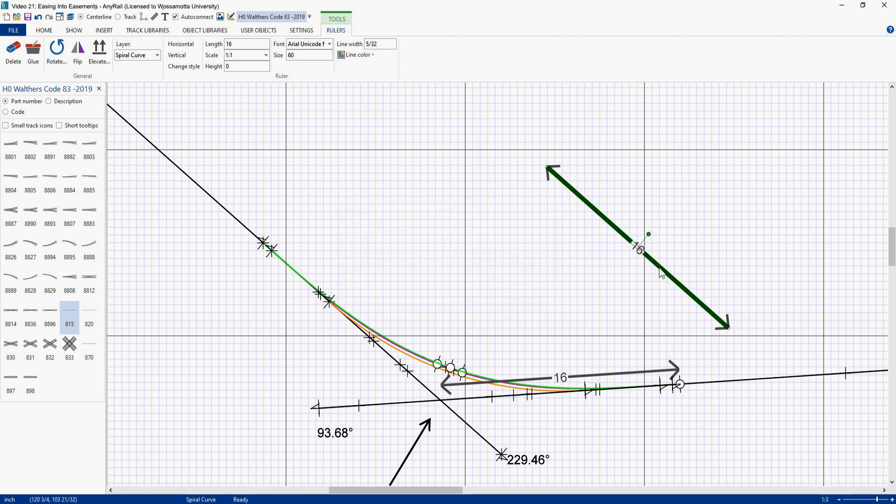
# Step: Move the second ruler along the upper straight track, ending at the curves' join point
pyautogui.moveTo(651, 268); pyautogui.dragTo(374, 343)
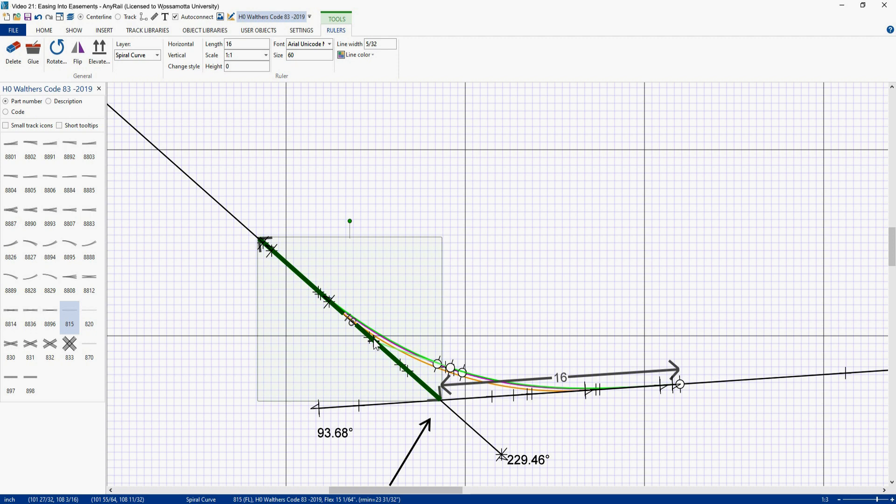
pyautogui.press('Up')
pyautogui.press('Right')
pyautogui.press('Up')
pyautogui.press('Right')
pyautogui.press('Up')
pyautogui.press('Right')
pyautogui.press('Up')
pyautogui.press('Right')
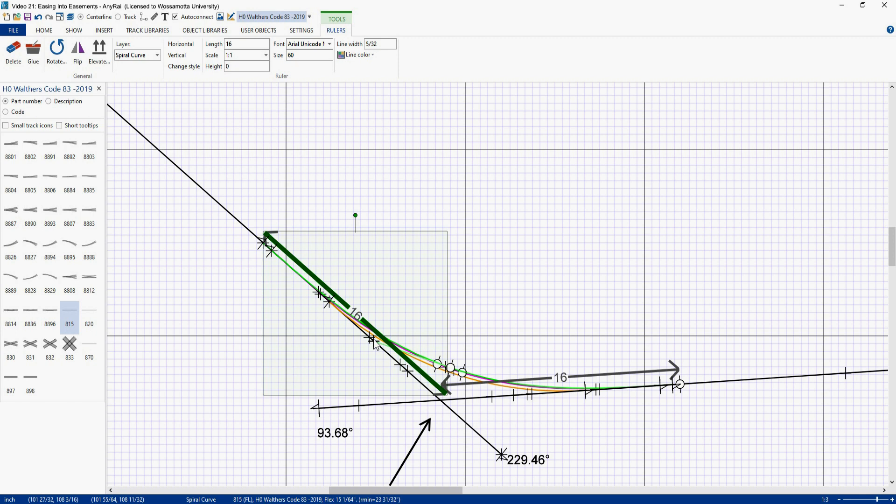
# Step: Cut the upper straight flex track at the second ruler's far end
pyautogui.click(258, 240)
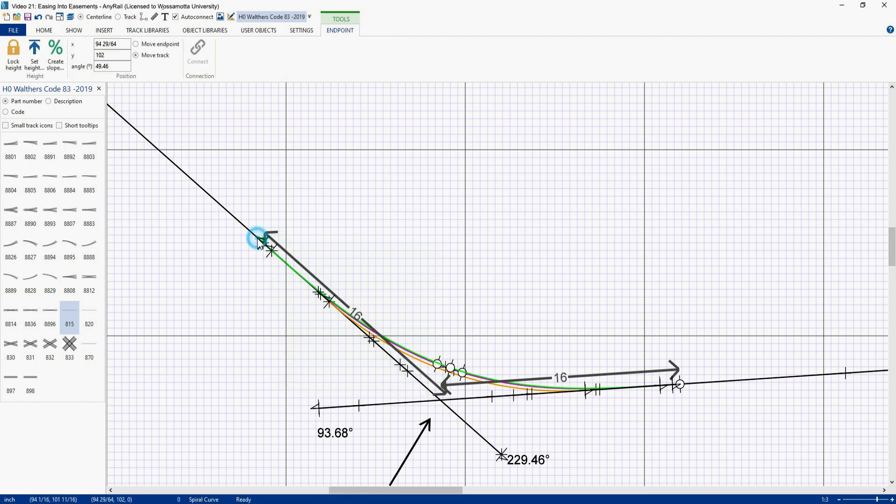
pyautogui.click(258, 241)
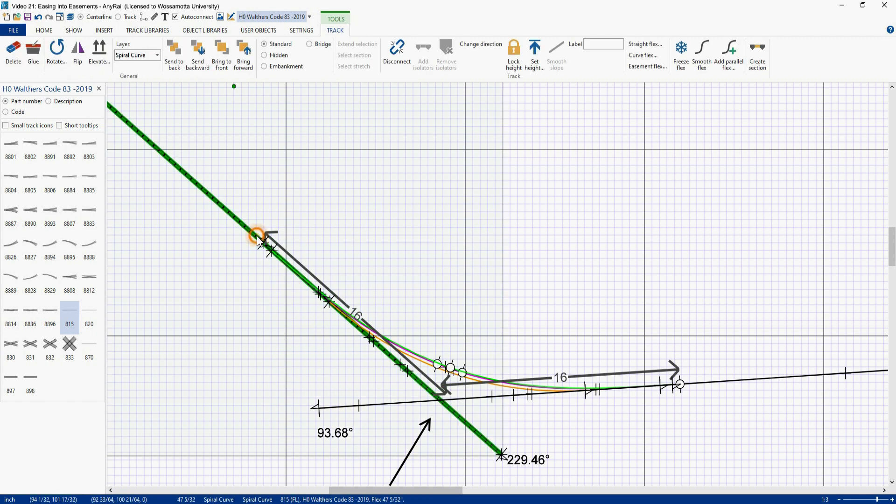
pyautogui.rightClick(259, 240)
pyautogui.click(280, 347)
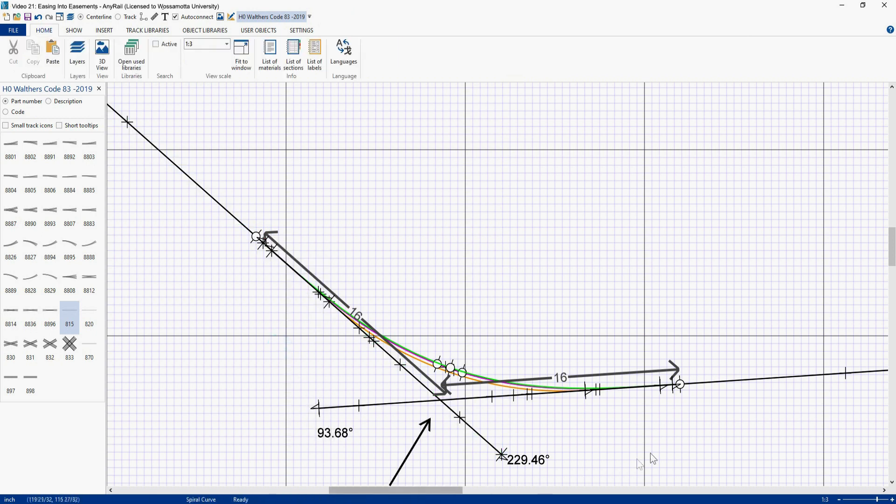
# Step: Delete the lower straight track's left segment up to the cut
pyautogui.click(384, 410)
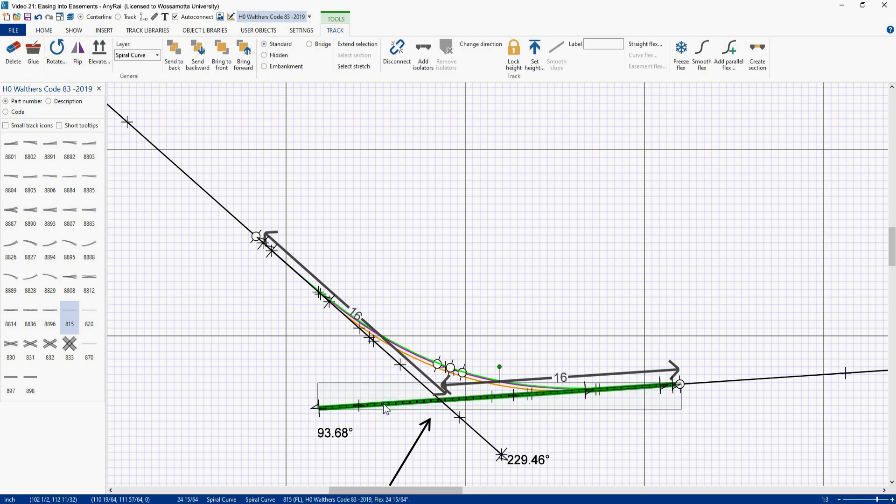
pyautogui.press('Delete')
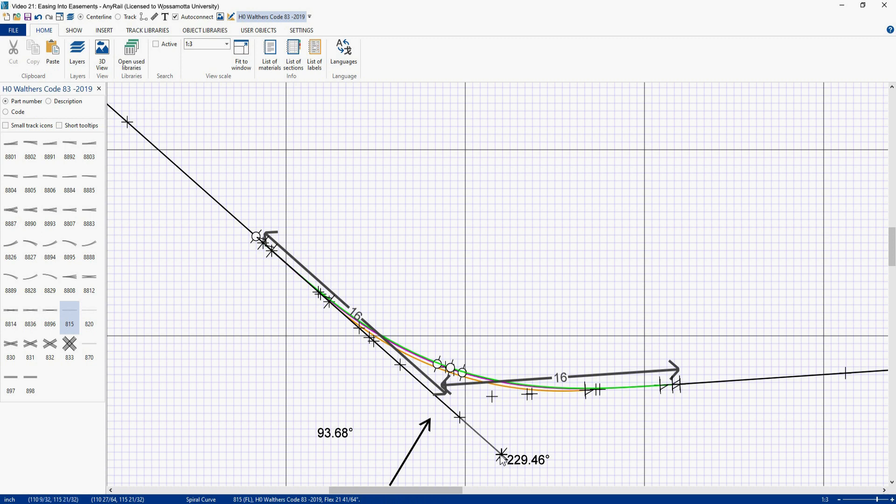
# Step: Bend the upper flex track's free end onto the lower straight track's join point and smooth the resulting curve
pyautogui.moveTo(502, 457)
pyautogui.mouseDown()
pyautogui.moveTo(536, 438)
pyautogui.moveTo(624, 418)
pyautogui.moveTo(658, 404)
pyautogui.moveTo(677, 381)
pyautogui.moveTo(690, 382)
pyautogui.moveTo(683, 384)
pyautogui.mouseUp()
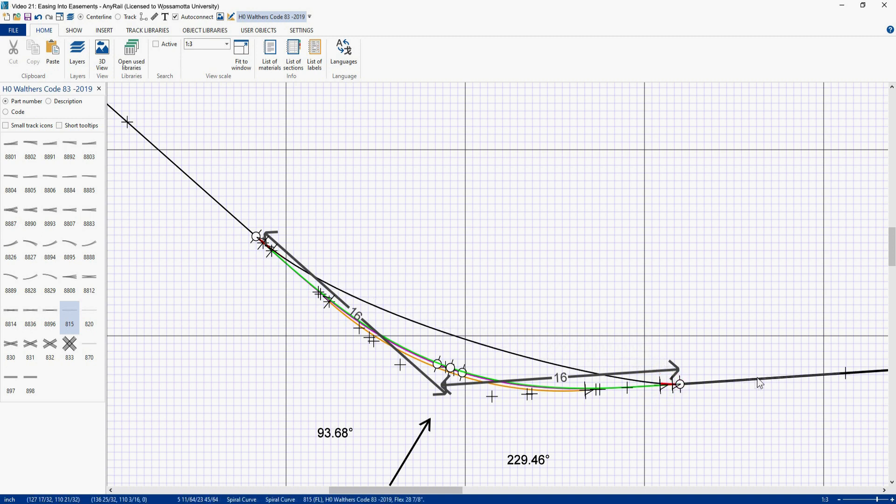
pyautogui.click(466, 340)
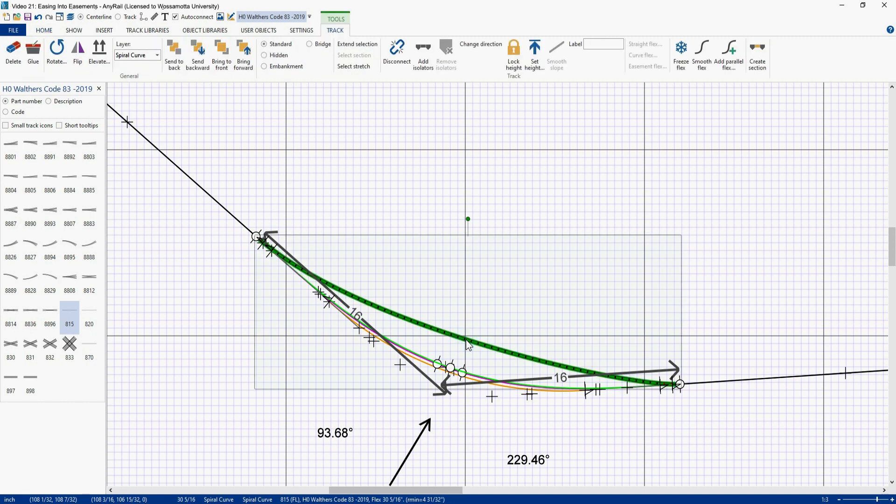
pyautogui.click(703, 61)
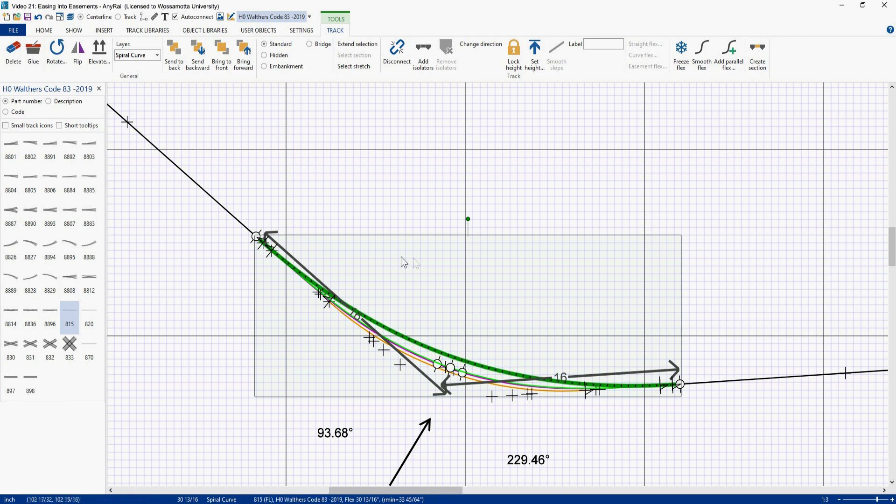
# Step: Disconnect the smoothed curve and move it up, away from the straight tracks
pyautogui.scroll(-1, 438, 271)
pyautogui.scroll(-1, 437, 271)
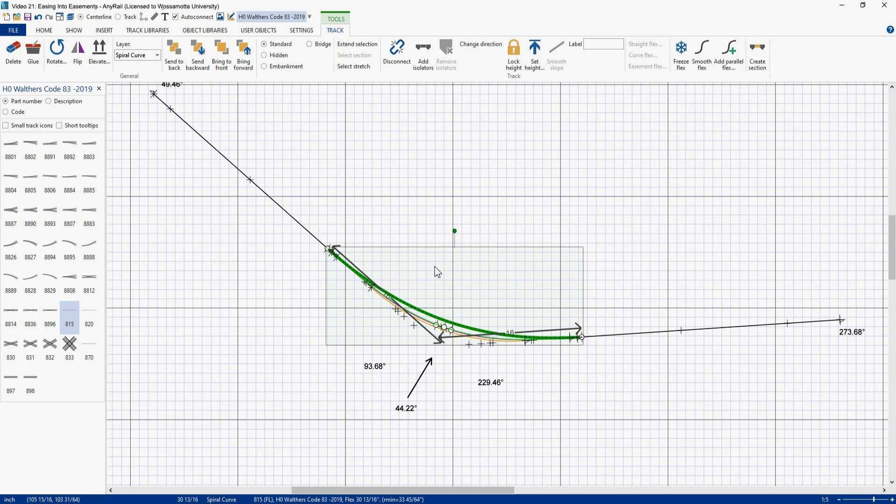
pyautogui.rightClick(425, 315)
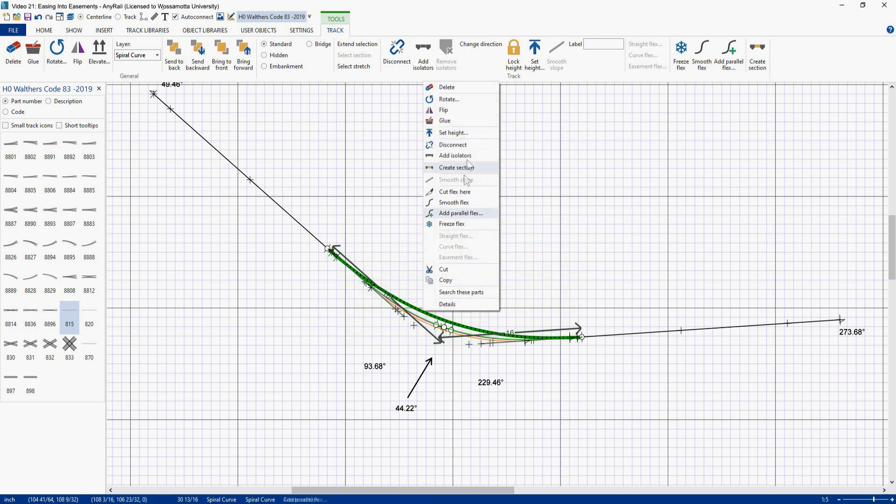
pyautogui.click(461, 146)
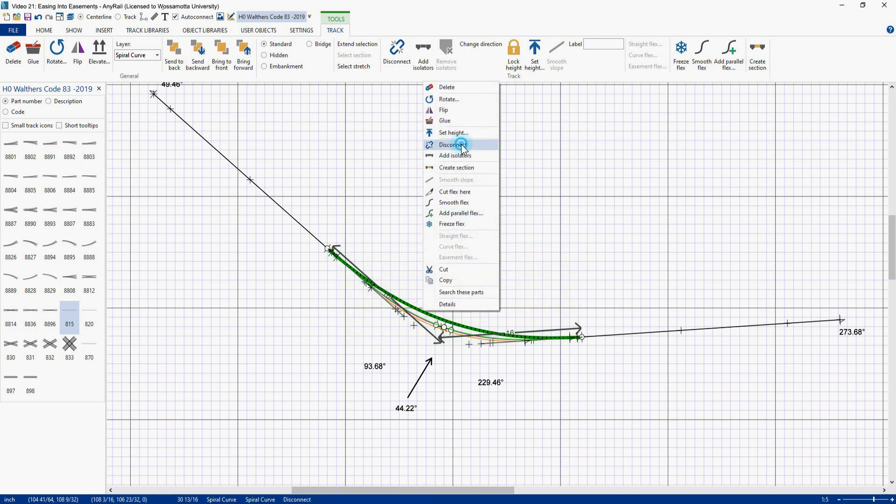
pyautogui.click(425, 312)
pyautogui.moveTo(426, 312); pyautogui.dragTo(450, 254)
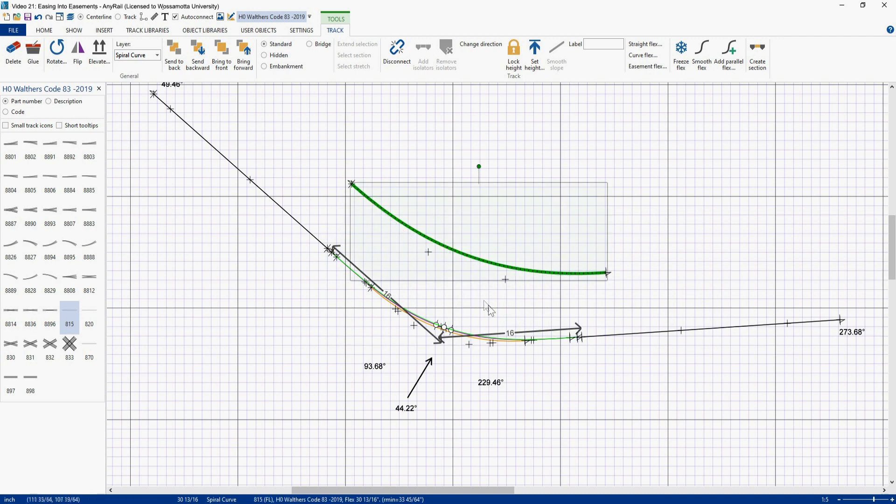
# Step: Extend the lower straight track's left end and the upper straight track's end back past their intersection
pyautogui.click(587, 337)
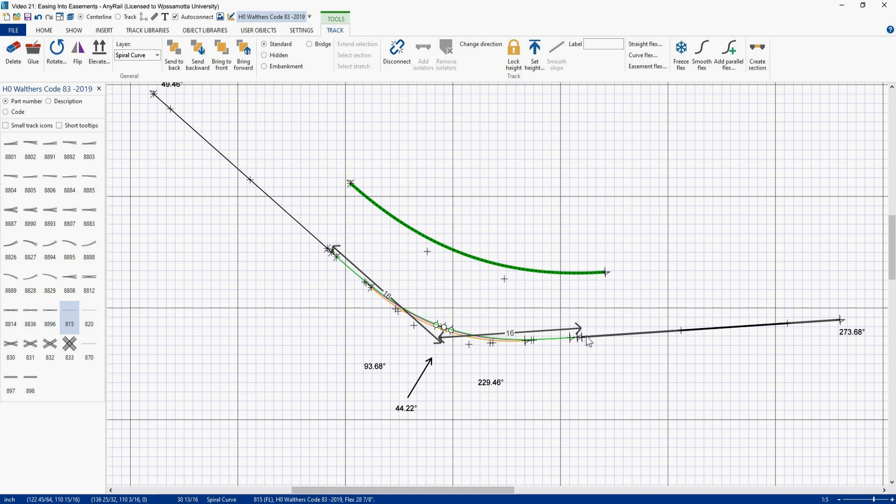
pyautogui.click(586, 335)
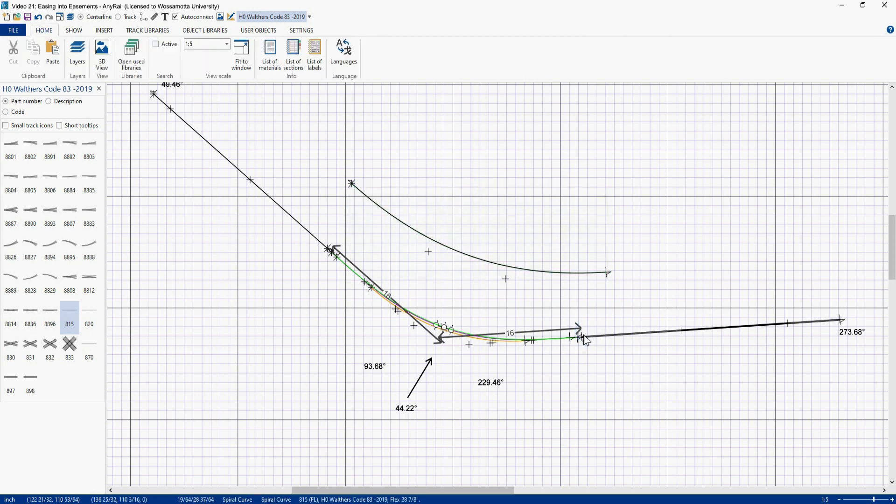
pyautogui.click(583, 335)
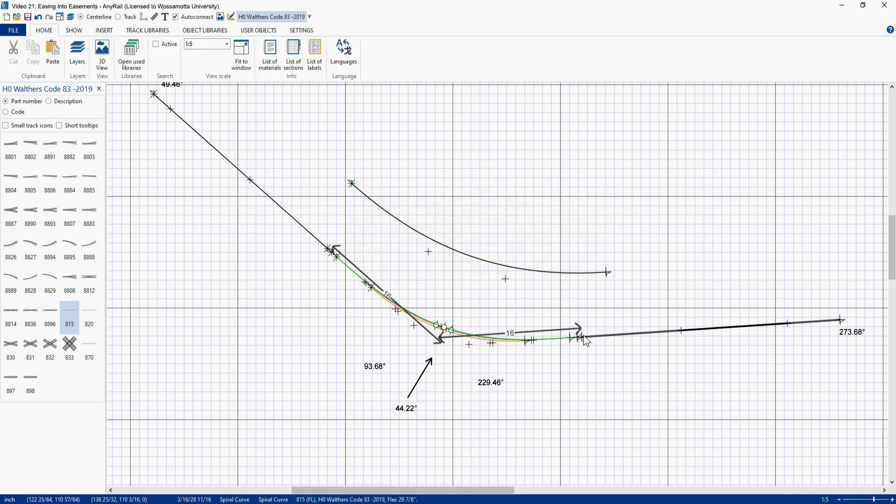
pyautogui.moveTo(583, 335); pyautogui.dragTo(395, 352)
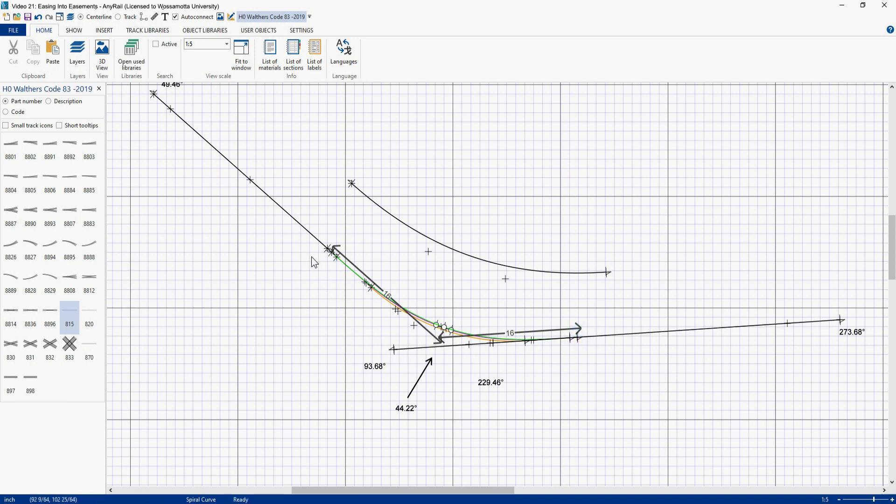
pyautogui.moveTo(331, 252); pyautogui.dragTo(470, 376)
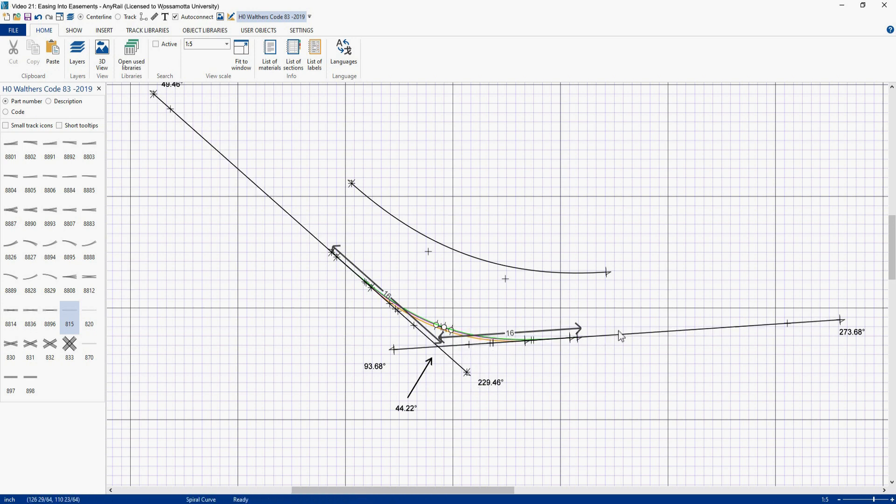
# Step: Cut the lower straight track near the horizontal ruler's end and the upper straight track near the angled ruler's end
pyautogui.rightClick(601, 338)
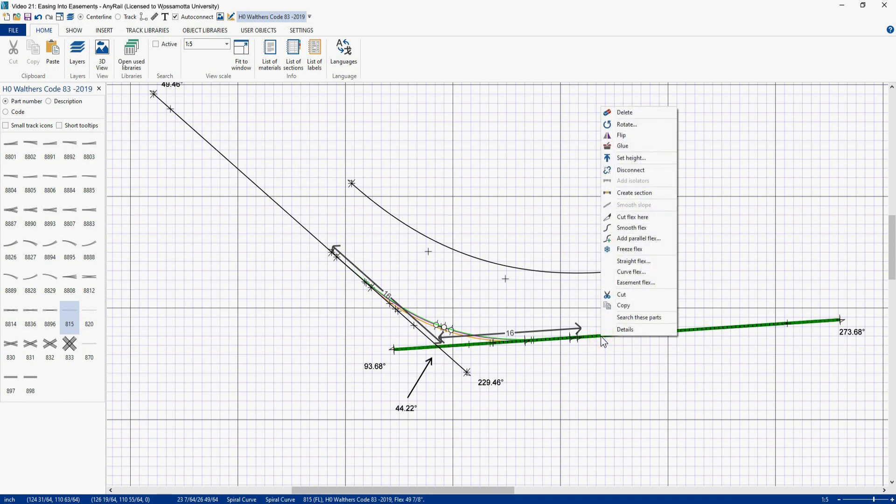
pyautogui.click(632, 217)
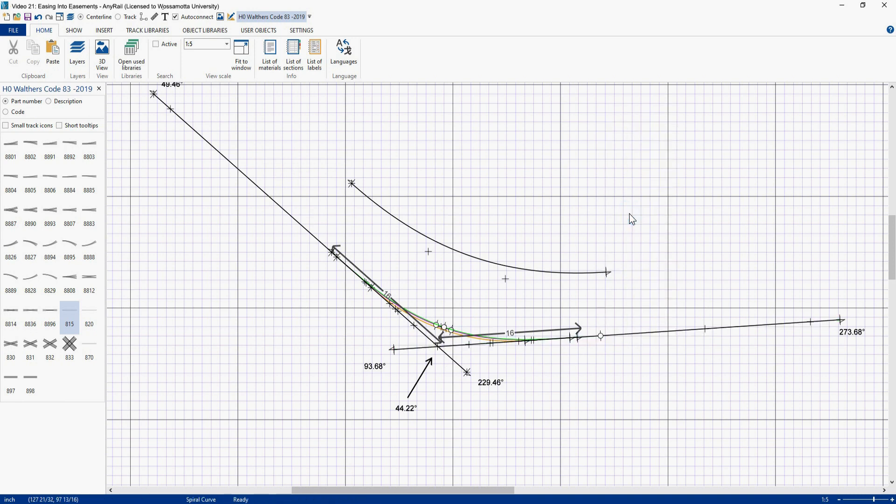
pyautogui.rightClick(321, 245)
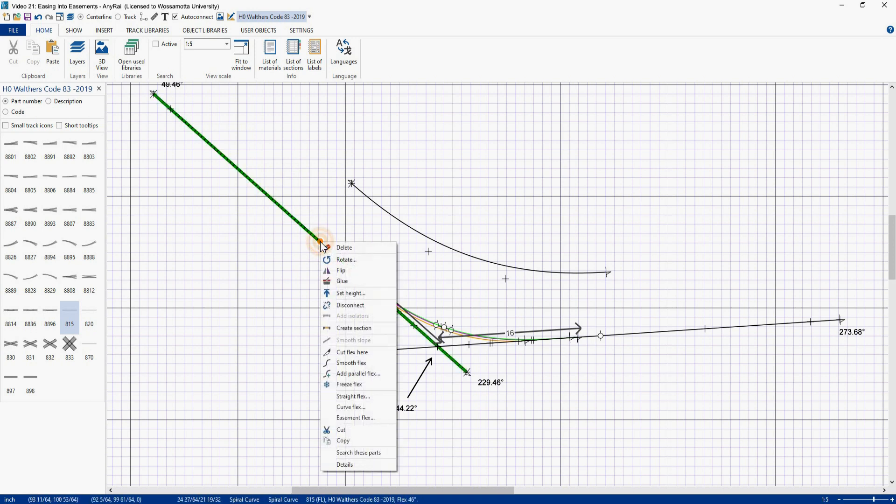
pyautogui.click(350, 353)
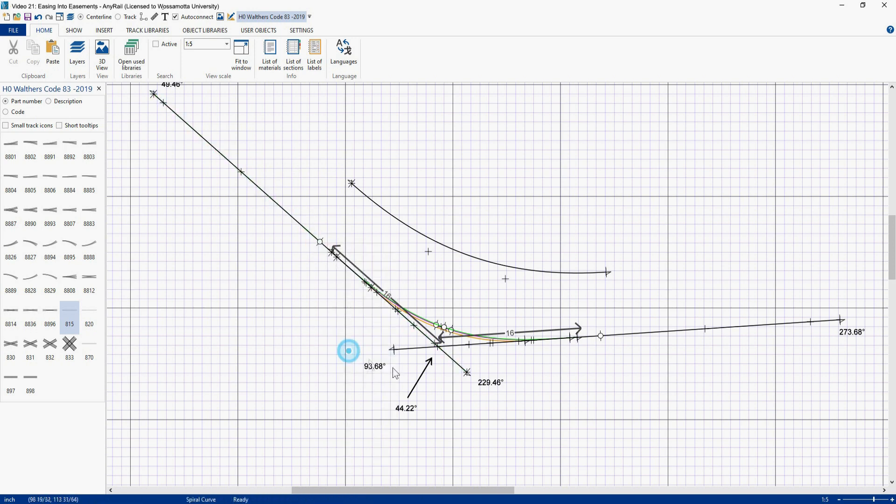
# Step: Drag the upper track's inner segment end to the lower track's cut point and smooth the new flex curve
pyautogui.click(460, 352)
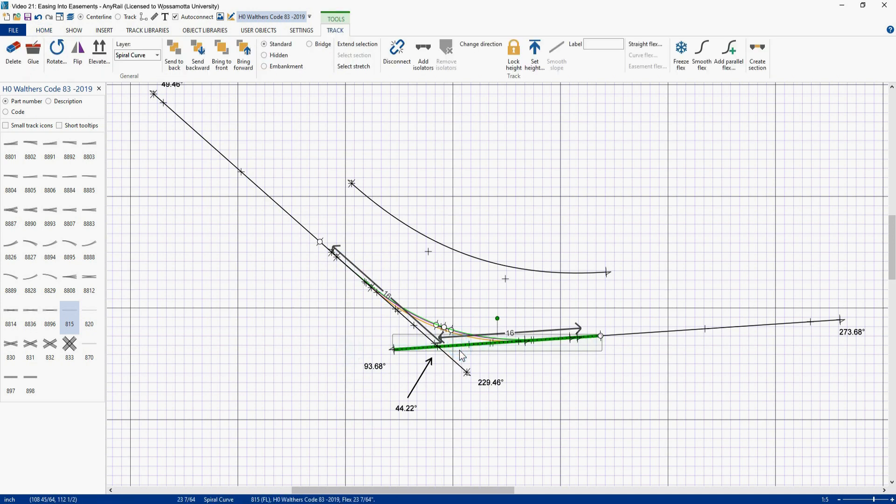
pyautogui.click(462, 357)
pyautogui.moveTo(467, 372); pyautogui.dragTo(597, 336)
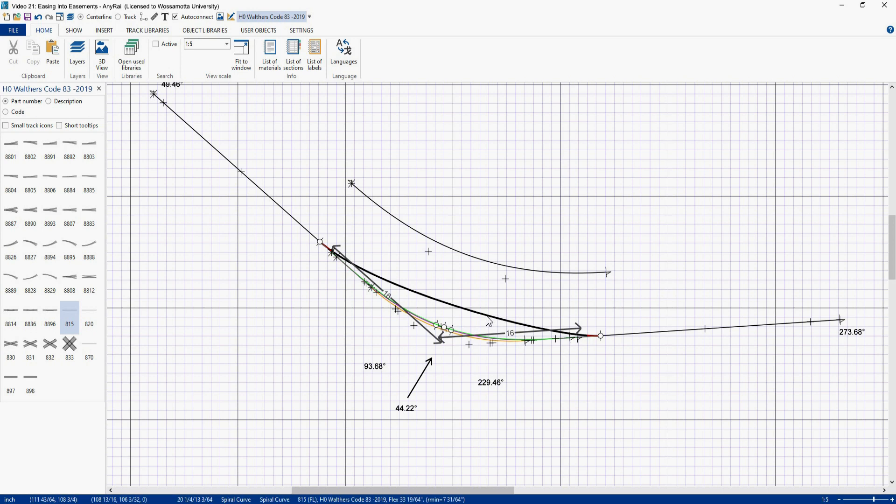
pyautogui.click(702, 55)
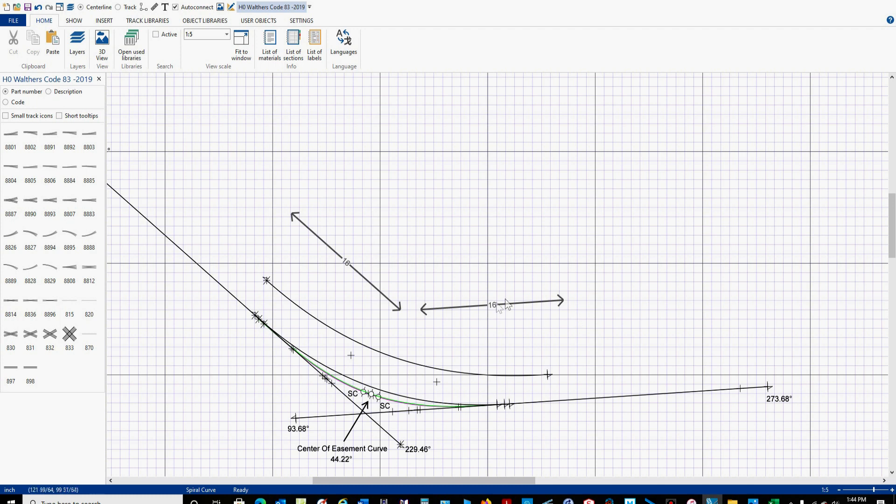
# Step: Reposition the horizontal 16 ruler along the lower straight track beside the smoothed curve's end
pyautogui.moveTo(472, 307); pyautogui.dragTo(494, 298)
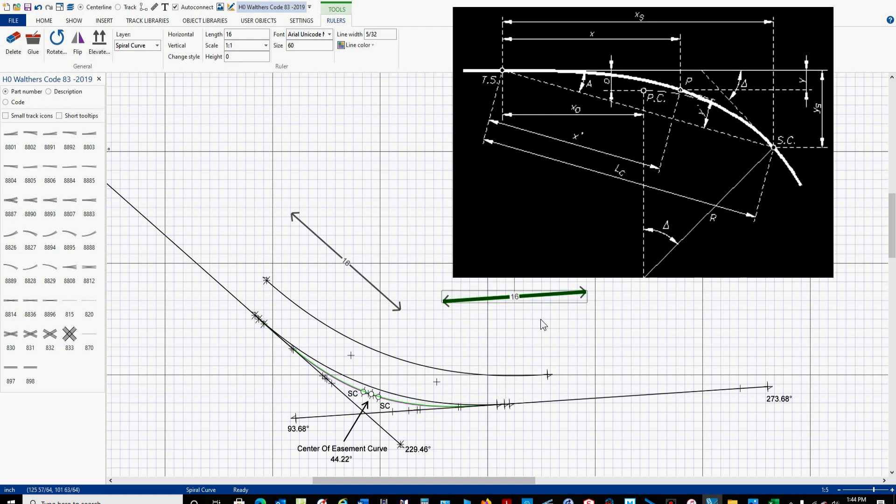
pyautogui.click(481, 299)
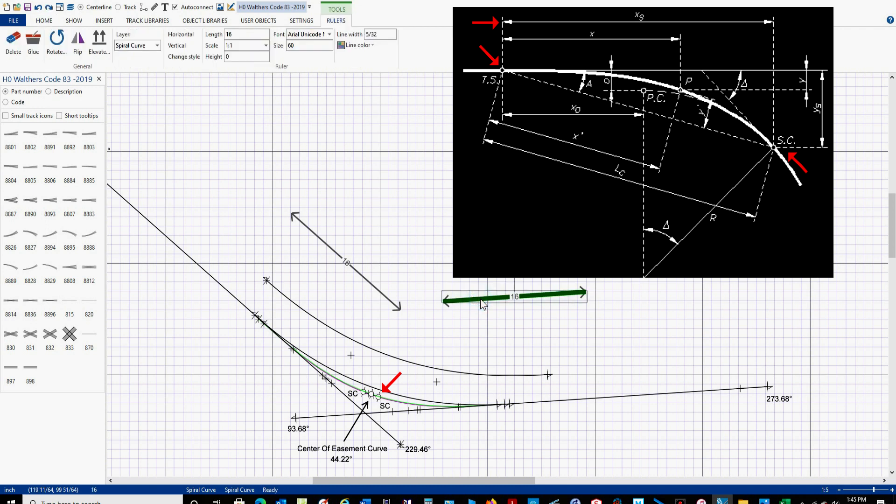
pyautogui.moveTo(481, 299); pyautogui.dragTo(439, 371)
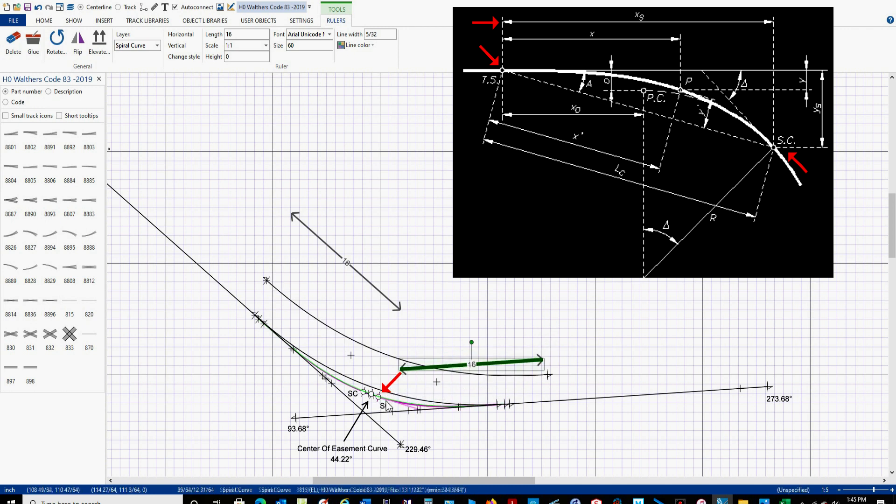
pyautogui.moveTo(442, 369); pyautogui.dragTo(423, 409)
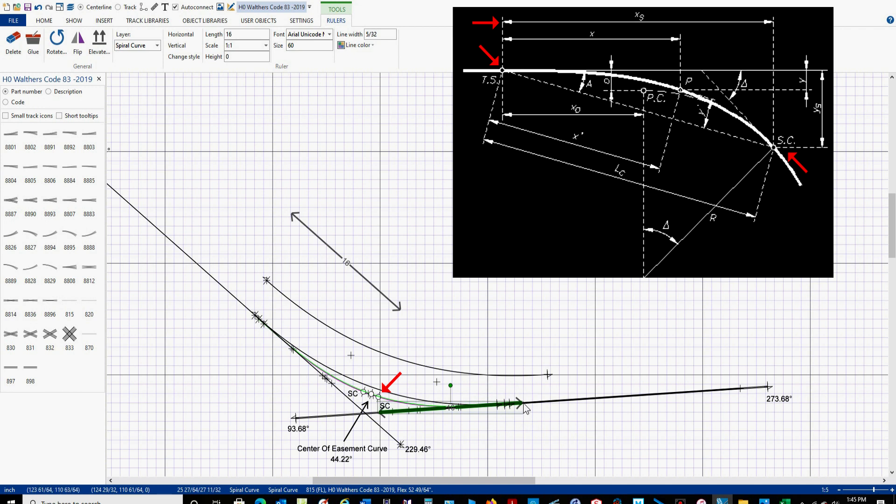
pyautogui.moveTo(439, 410); pyautogui.dragTo(426, 413)
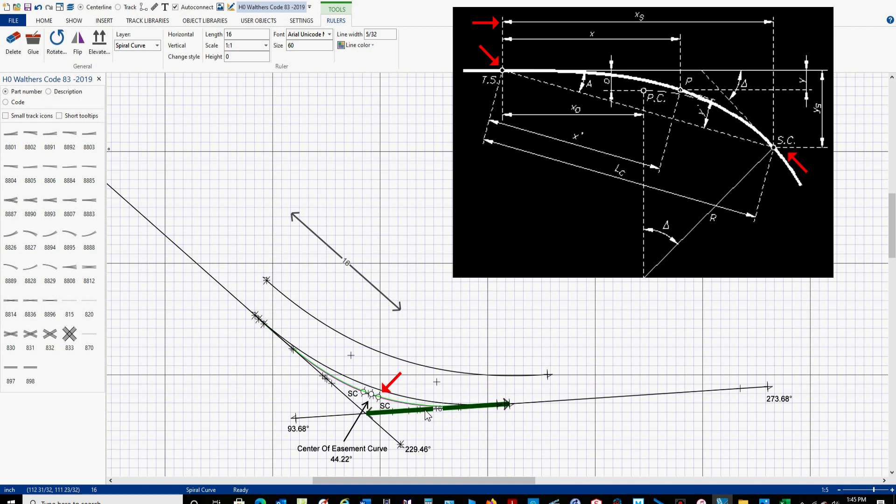
pyautogui.moveTo(426, 413); pyautogui.dragTo(438, 407)
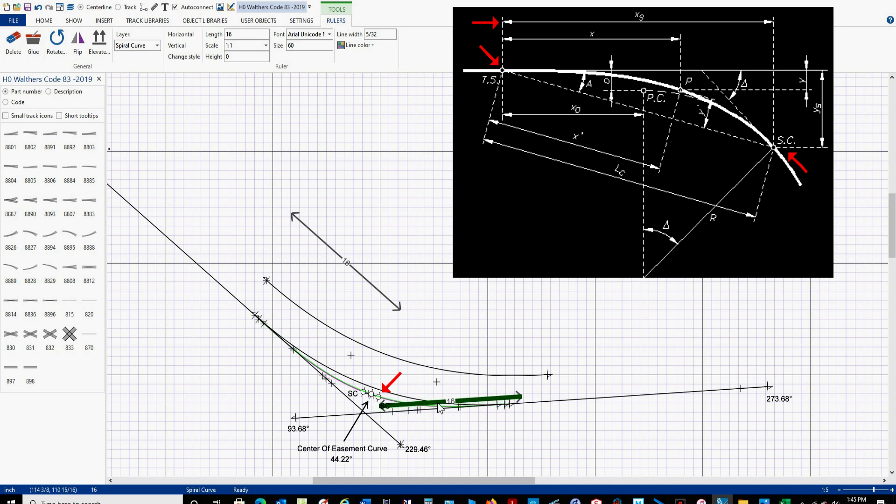
pyautogui.moveTo(439, 409)
pyautogui.mouseDown()
pyautogui.moveTo(438, 401)
pyautogui.moveTo(443, 422)
pyautogui.mouseUp()
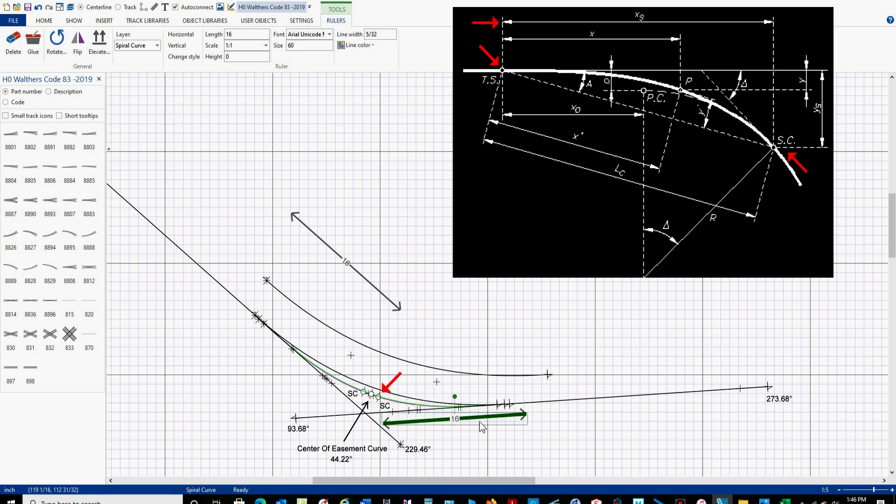
pyautogui.moveTo(433, 421)
pyautogui.mouseDown()
pyautogui.moveTo(431, 399)
pyautogui.moveTo(431, 412)
pyautogui.mouseUp()
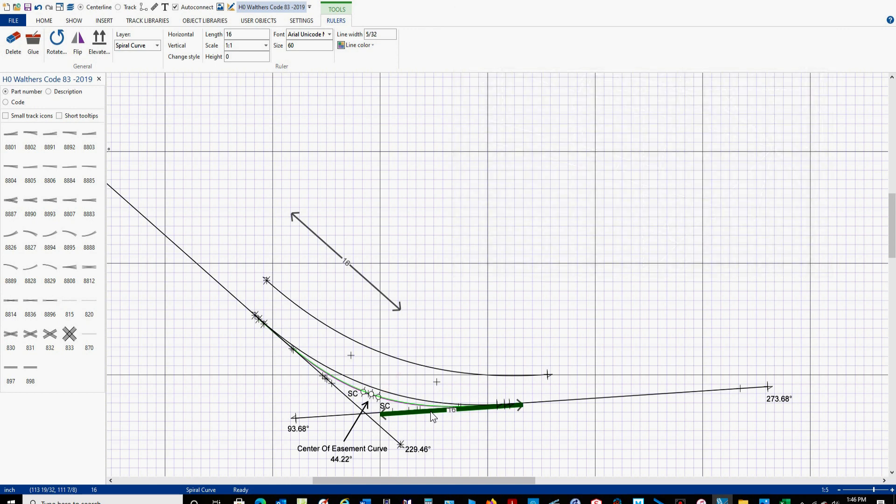
pyautogui.click(431, 411)
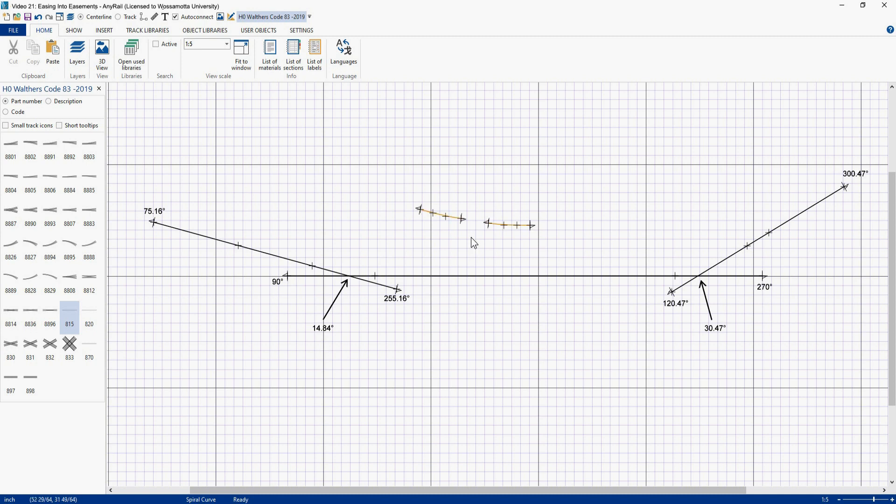
# Step: Turn the left small flex piece into a left-hand easement with radius 24
pyautogui.click(441, 215)
pyautogui.rightClick(440, 214)
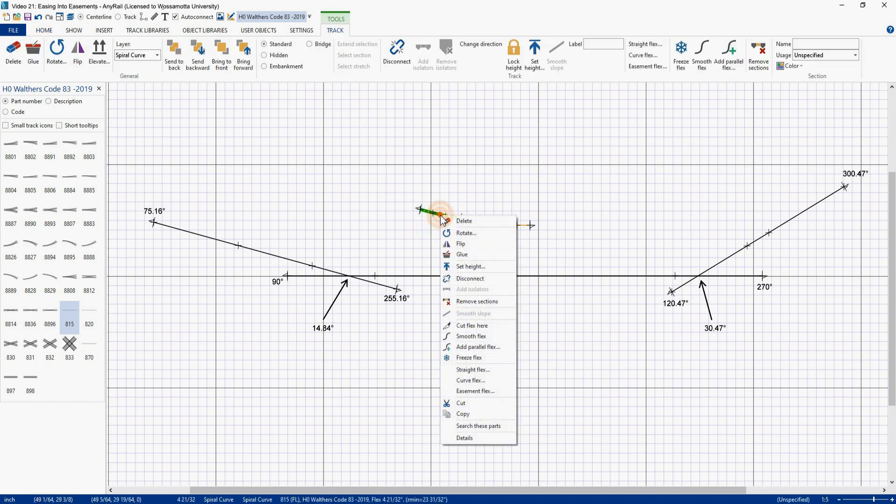
pyautogui.click(465, 392)
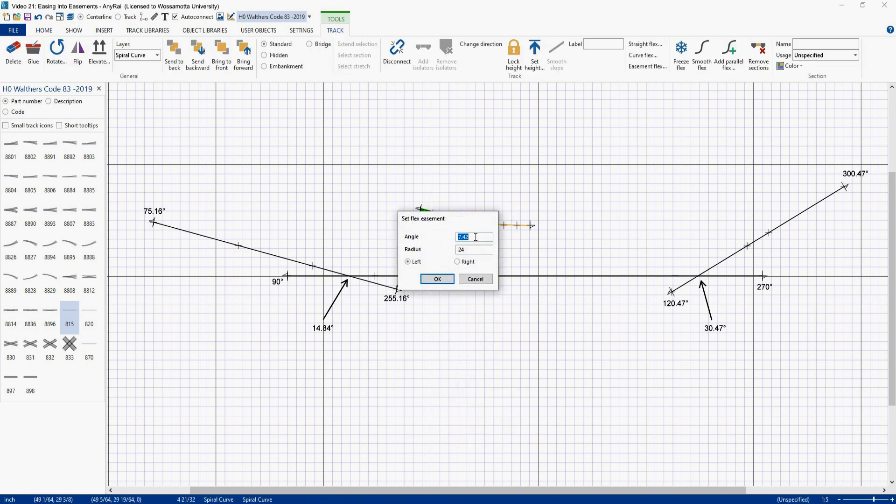
pyautogui.click(448, 278)
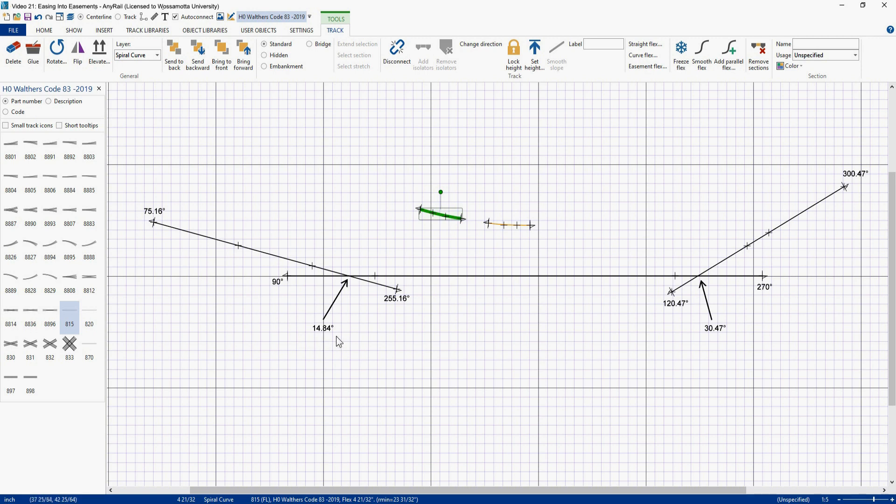
# Step: Attach the second small piece to the easement and place both at the left straight tracks' intersection
pyautogui.moveTo(494, 228); pyautogui.dragTo(470, 223)
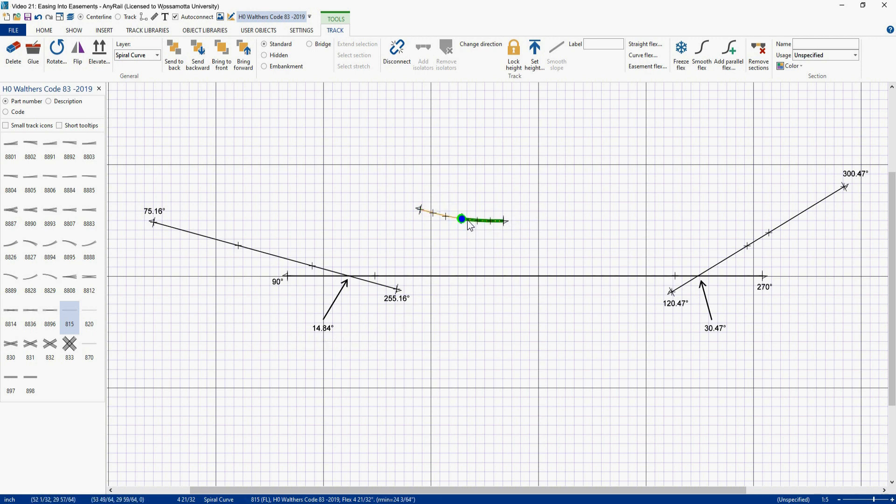
pyautogui.moveTo(467, 220); pyautogui.dragTo(348, 274)
pyautogui.click(331, 248)
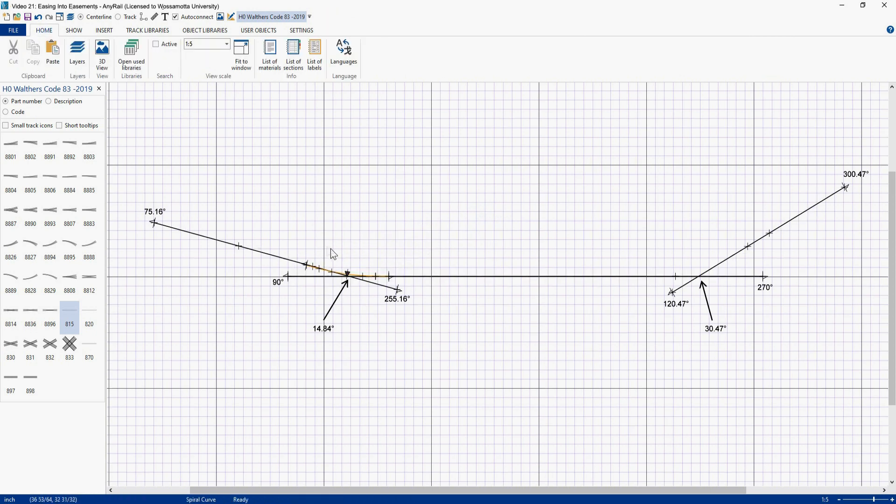
pyautogui.scroll(3, 318, 249)
pyautogui.moveTo(385, 260); pyautogui.dragTo(446, 233, button='right')
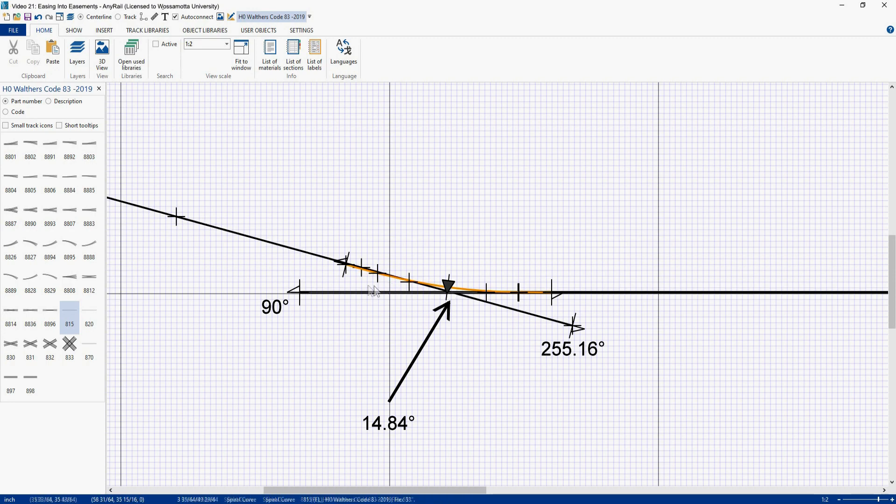
pyautogui.scroll(-3, 369, 288)
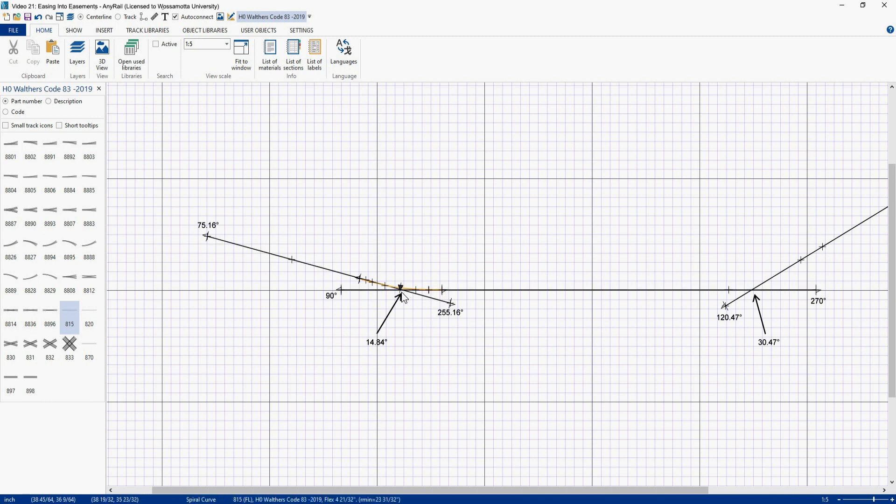
# Step: Cut the lower straight and upper angled tracks at new points and delete the lower track's left segment between them
pyautogui.rightClick(507, 290)
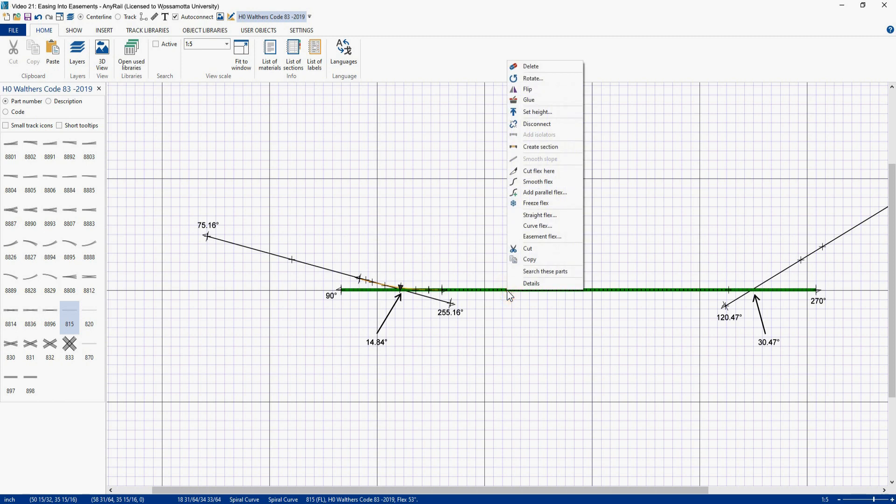
pyautogui.click(534, 171)
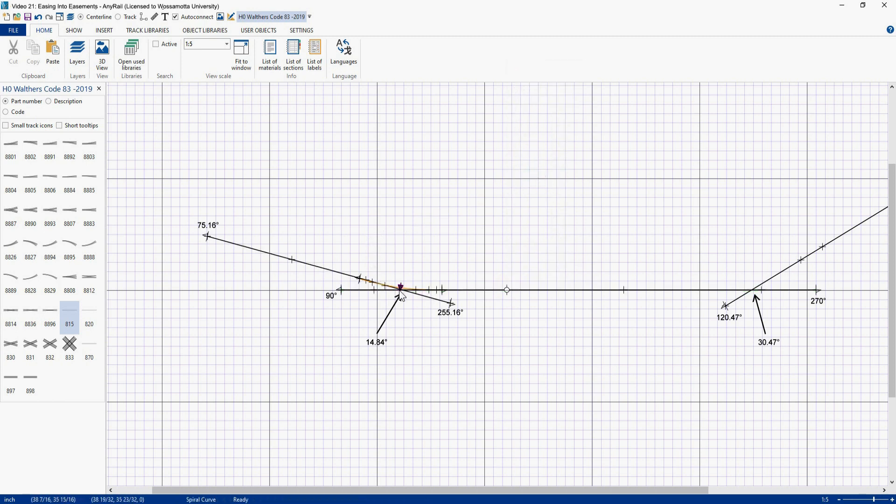
pyautogui.rightClick(304, 264)
pyautogui.click(326, 373)
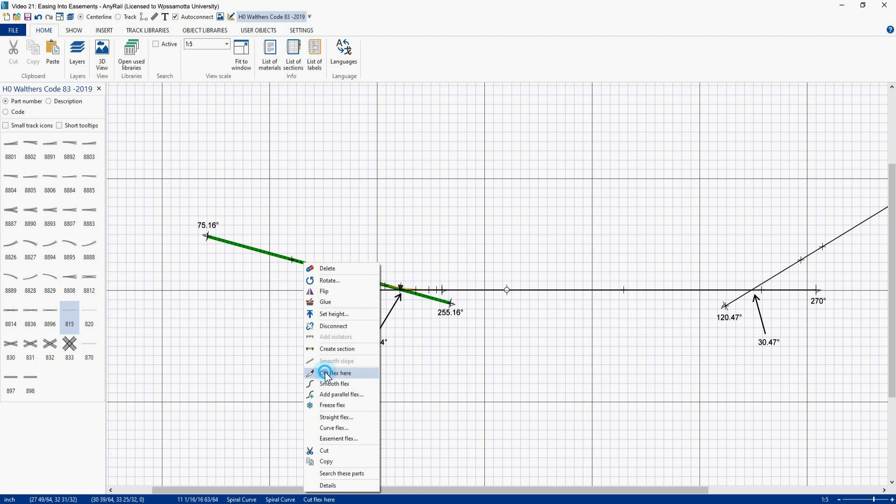
pyautogui.click(465, 290)
pyautogui.press('Delete')
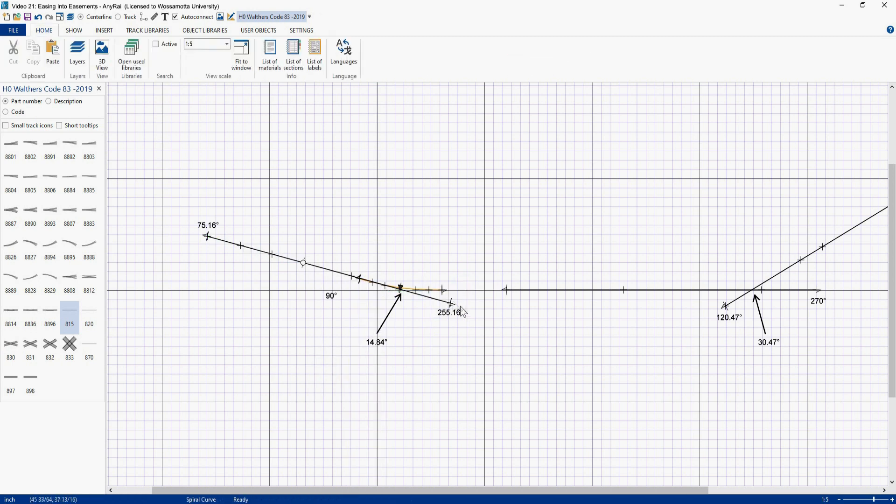
# Step: Connect the upper track's cut segment end to the lower track's cut point and smooth that flex curve
pyautogui.moveTo(451, 306); pyautogui.dragTo(507, 290)
pyautogui.click(422, 282)
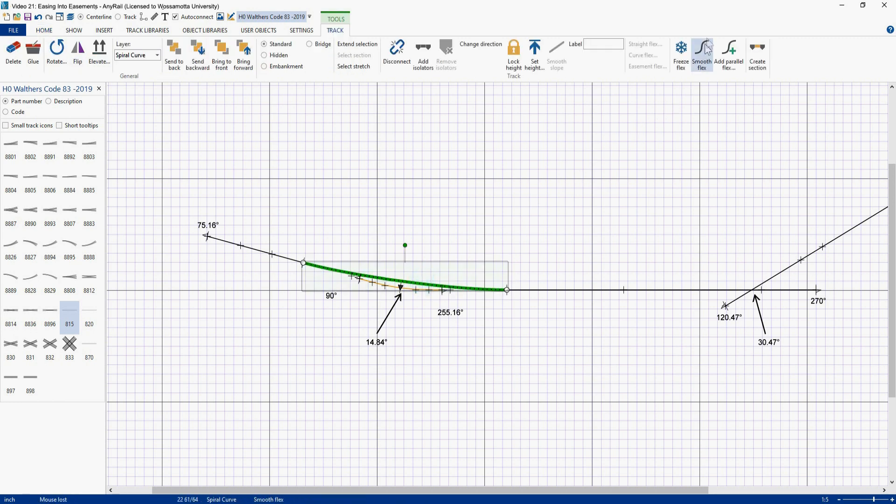
pyautogui.click(700, 55)
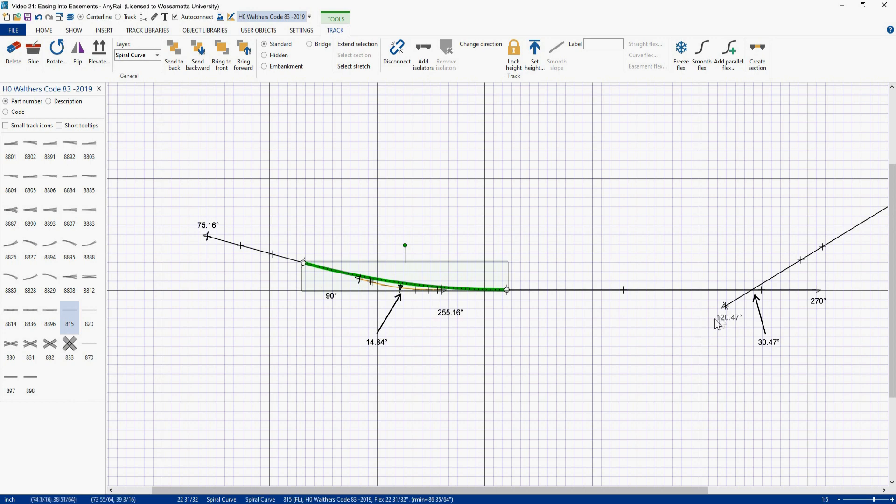
# Step: Reapply a left-hand easement with radius 24 to the first small flex piece near the upper-right curve
pyautogui.moveTo(707, 324); pyautogui.dragTo(493, 337, button='right')
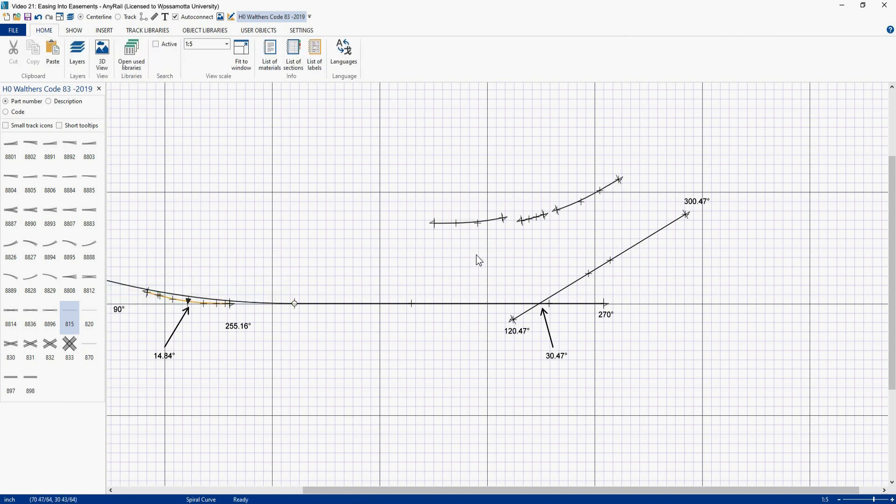
pyautogui.click(468, 229)
pyautogui.rightClick(466, 225)
pyautogui.click(494, 399)
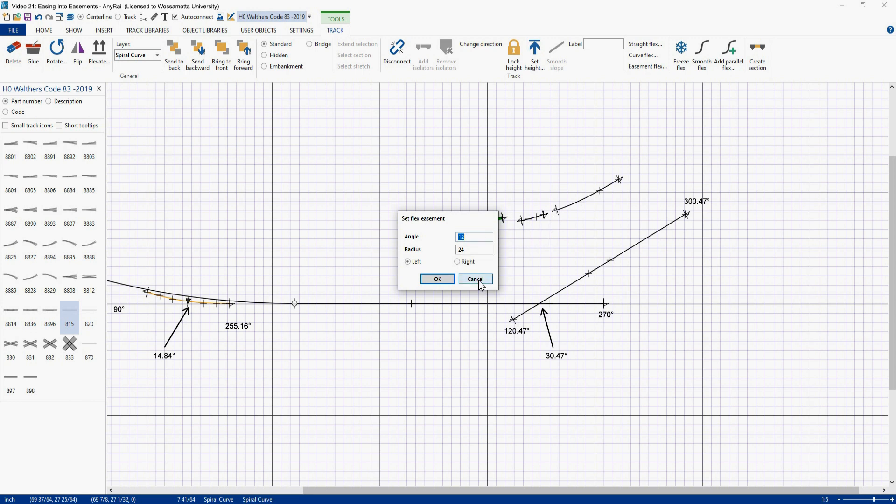
pyautogui.press('Return')
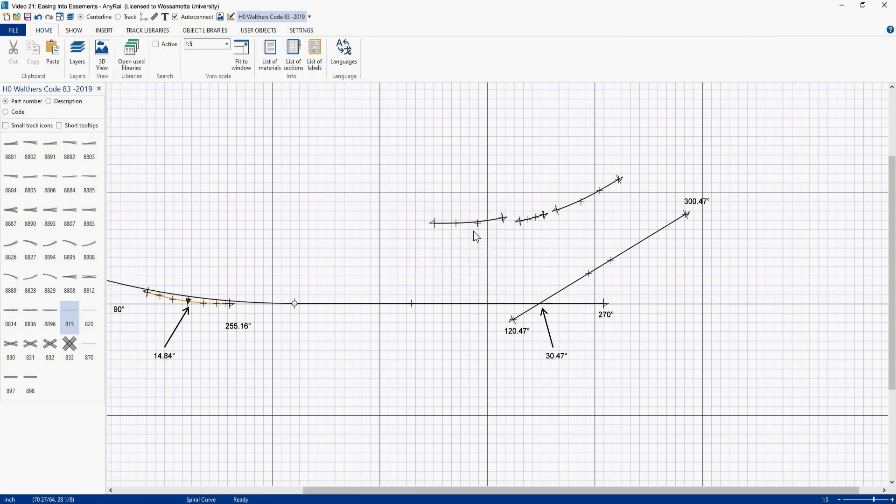
# Step: Make the second small piece a curve flex with radius 24
pyautogui.click(535, 223)
pyautogui.rightClick(534, 221)
pyautogui.click(564, 398)
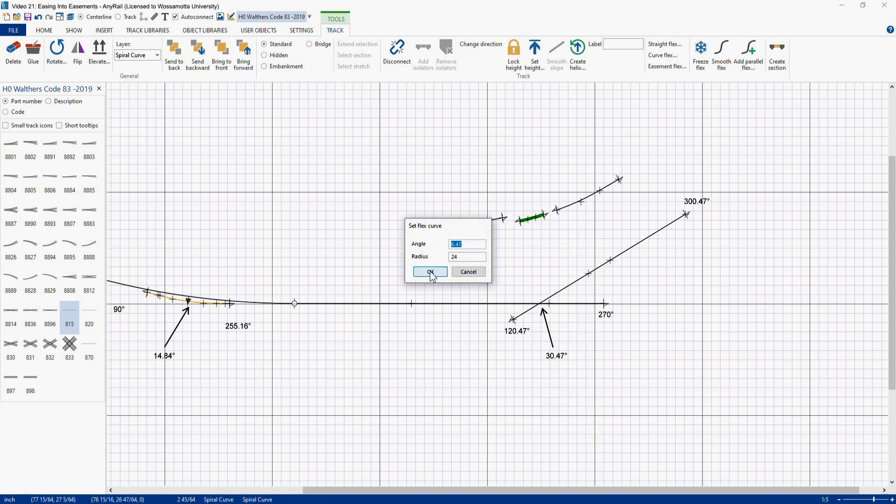
pyautogui.click(454, 277)
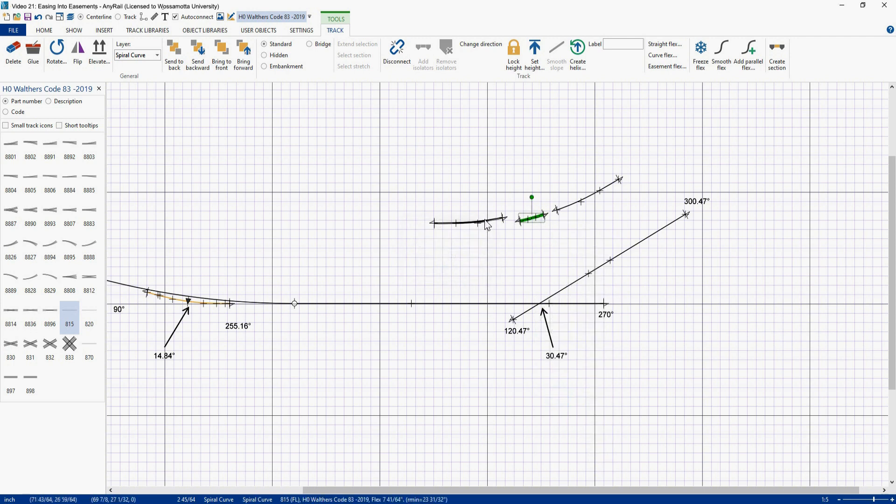
# Step: Join the two small pieces to the upper-right curve and turn the combined run into an orange section
pyautogui.moveTo(486, 222); pyautogui.dragTo(503, 226)
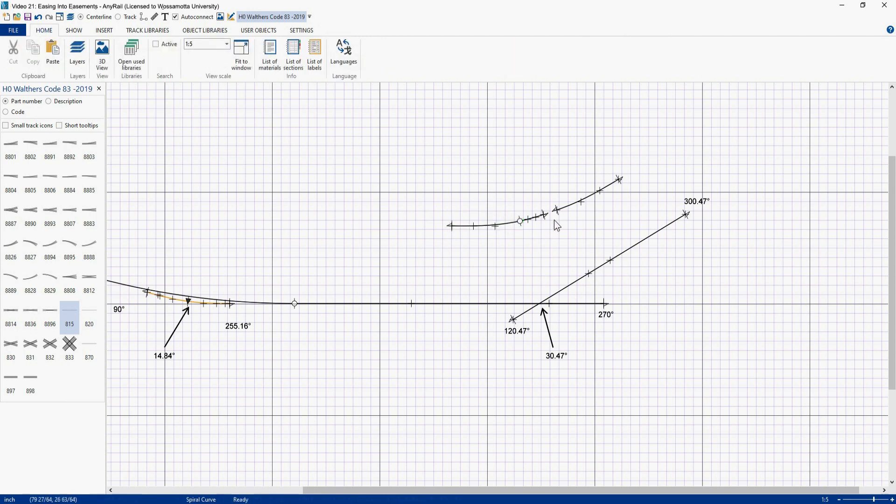
pyautogui.moveTo(561, 211); pyautogui.dragTo(552, 215)
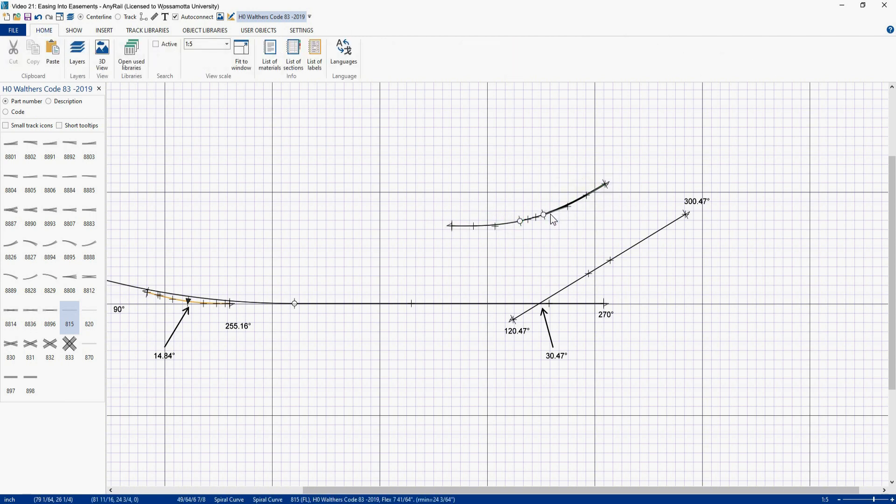
pyautogui.moveTo(431, 132); pyautogui.dragTo(624, 247)
pyautogui.click(661, 55)
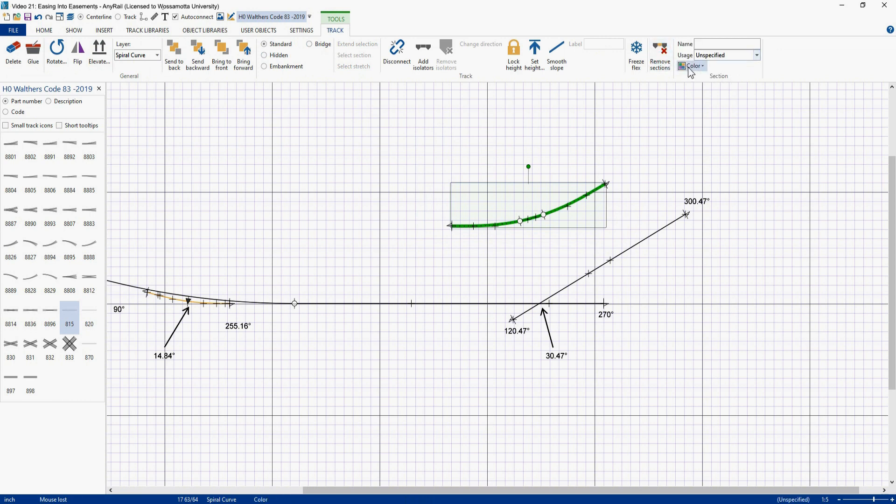
pyautogui.click(691, 66)
pyautogui.click(738, 85)
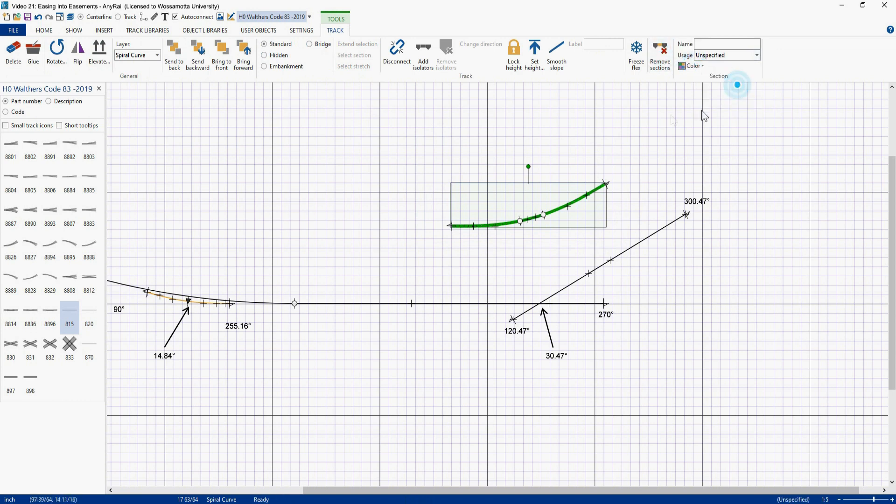
pyautogui.click(612, 119)
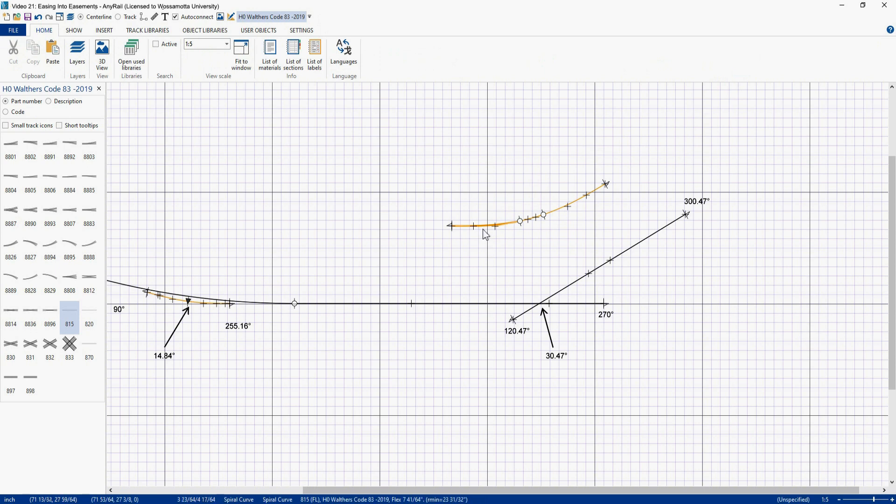
# Step: Move the orange section down onto the lower straight track at its junction with the angled track
pyautogui.moveTo(483, 226); pyautogui.dragTo(483, 305)
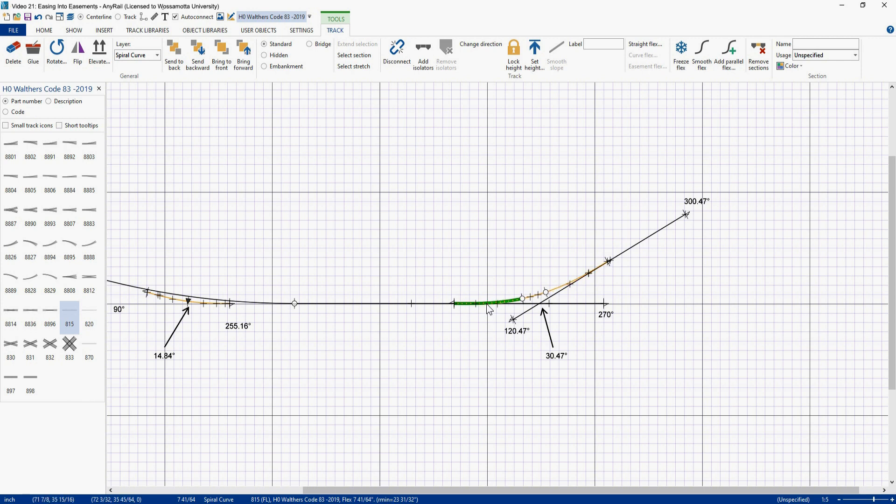
pyautogui.click(479, 227)
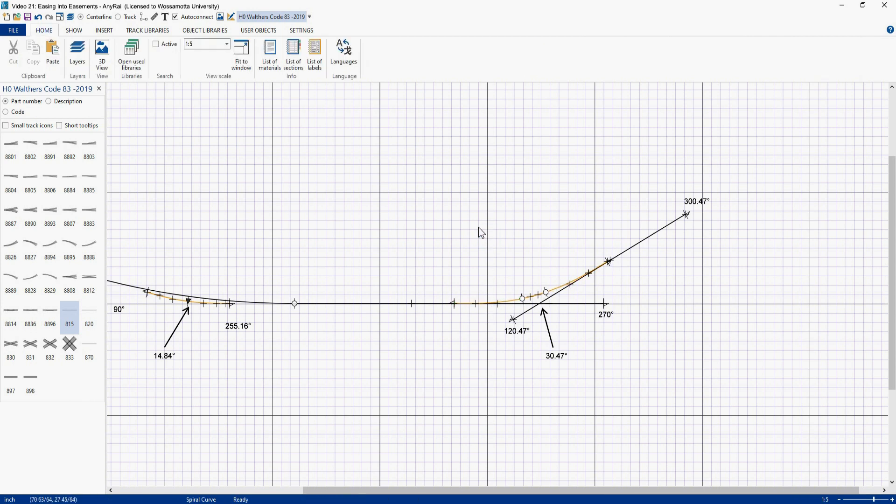
# Step: Cut the angled and lower straight tracks beside the section's ends and delete the angled track's lower segment
pyautogui.click(623, 255)
pyautogui.rightClick(622, 253)
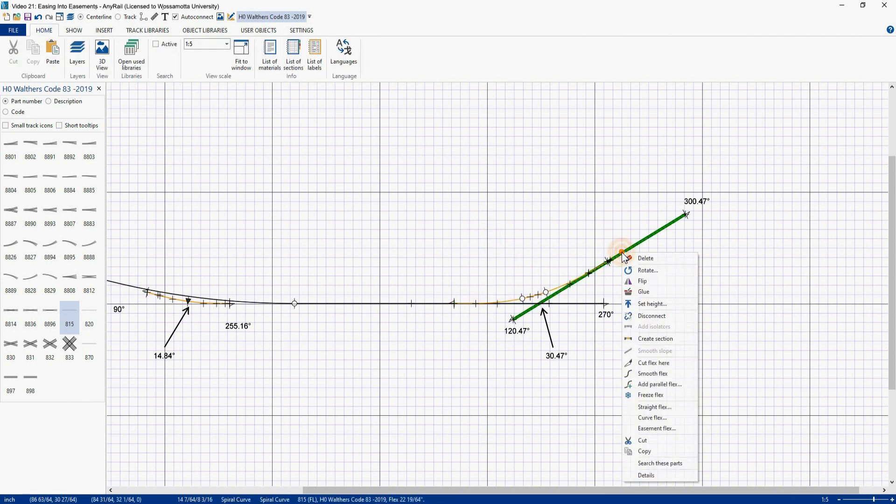
pyautogui.click(649, 363)
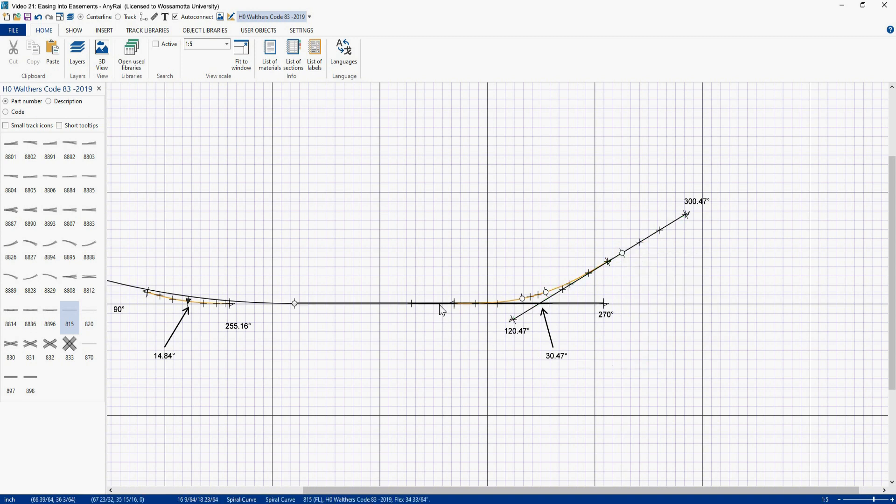
pyautogui.rightClick(439, 302)
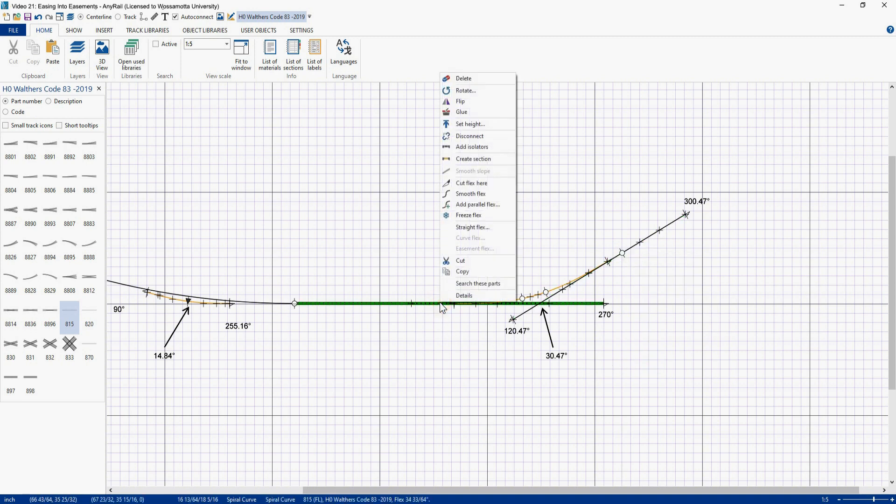
pyautogui.click(470, 183)
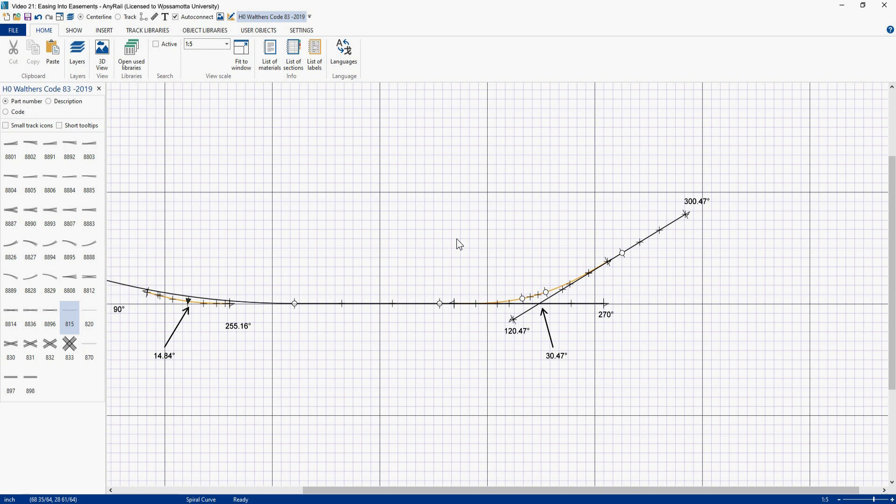
pyautogui.click(523, 315)
pyautogui.press('Delete')
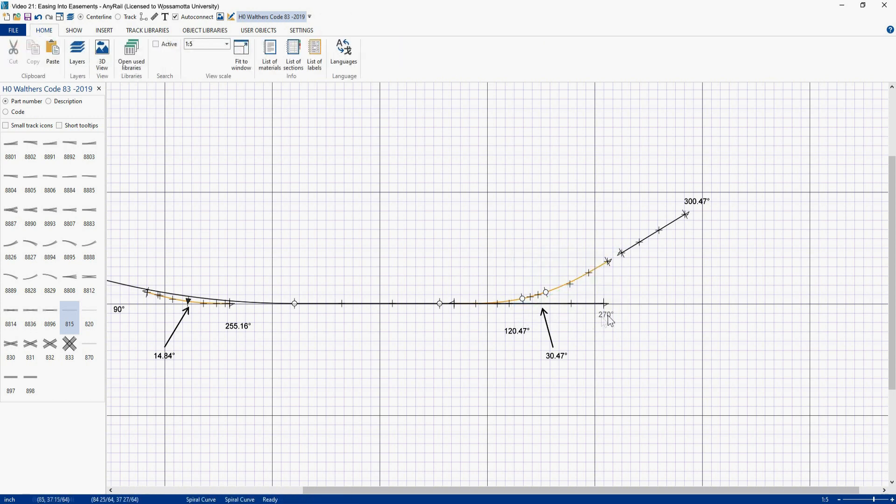
# Step: Drag the lower straight's right segment end to the angled track's cut point and smooth the new curve
pyautogui.moveTo(604, 304); pyautogui.dragTo(623, 252)
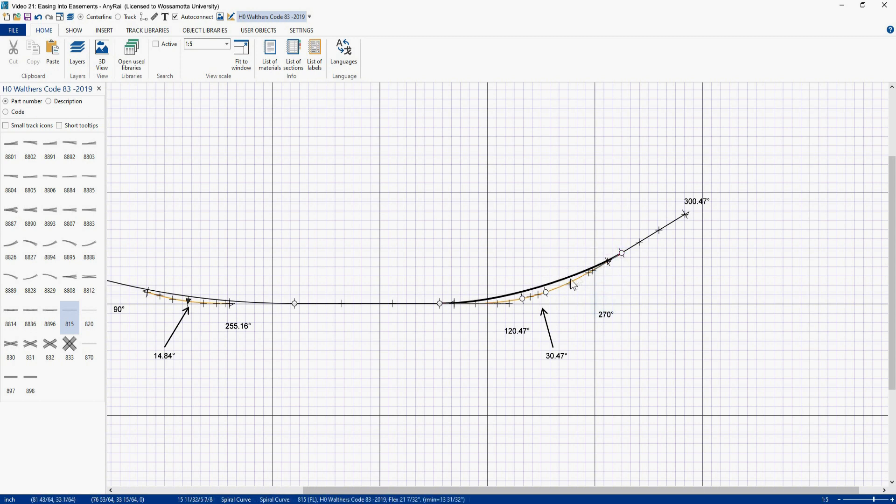
pyautogui.click(560, 282)
pyautogui.click(702, 55)
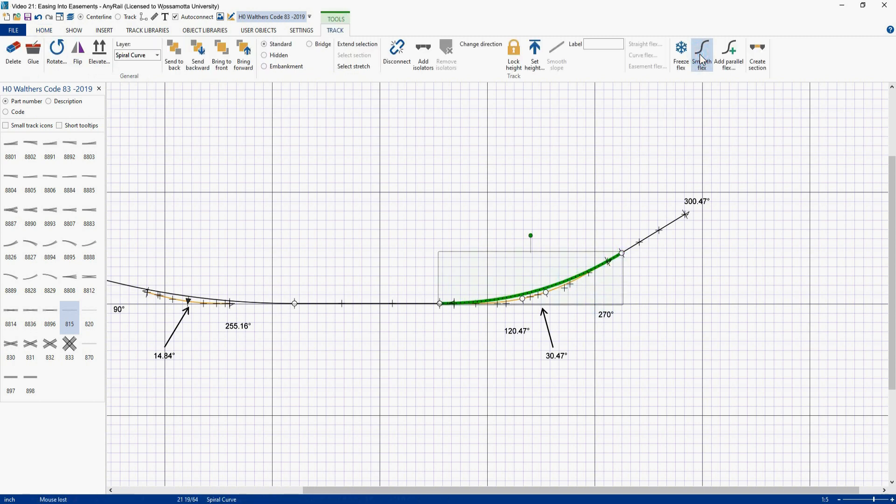
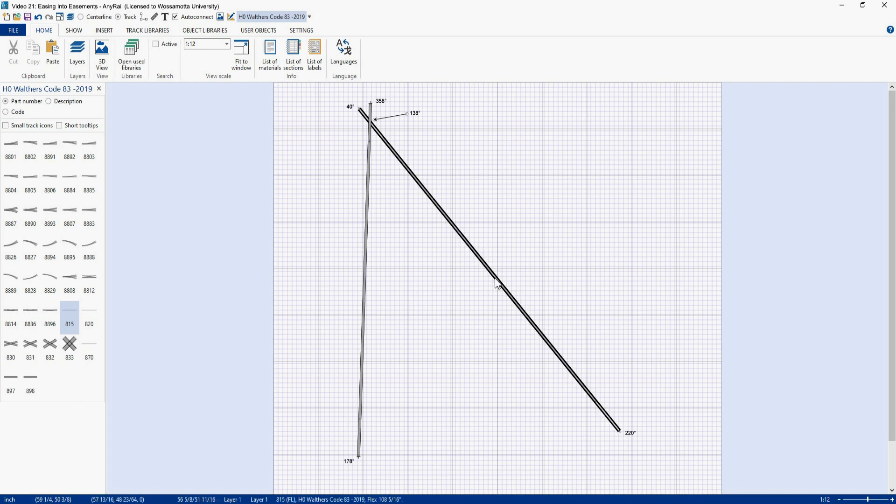
# Step: Cut the angled track and the vertical track, and delete the angled track's upper segment
pyautogui.rightClick(511, 295)
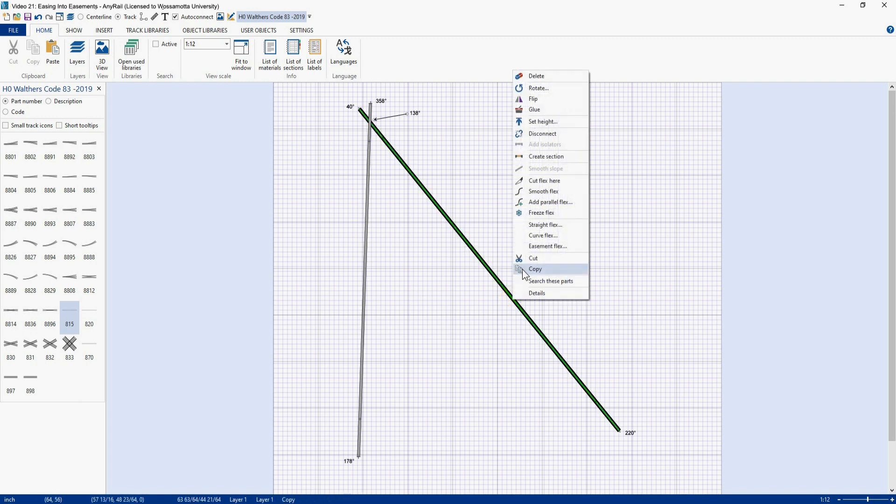
pyautogui.click(533, 181)
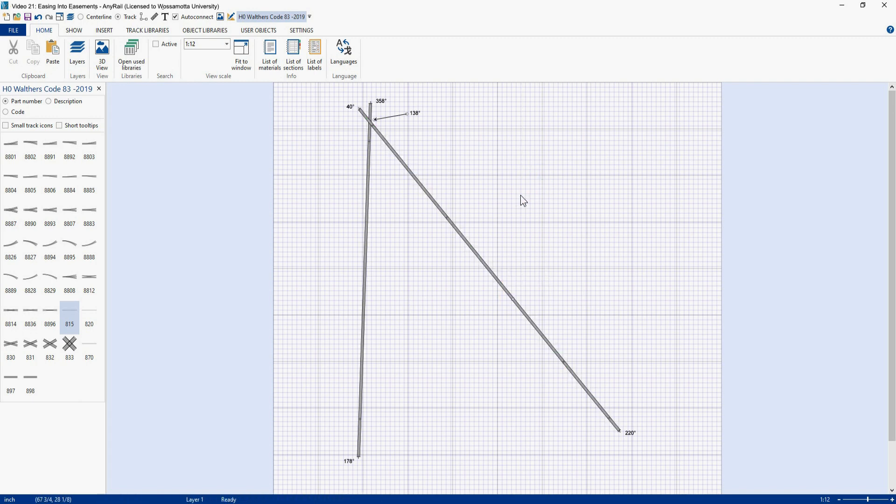
pyautogui.rightClick(363, 353)
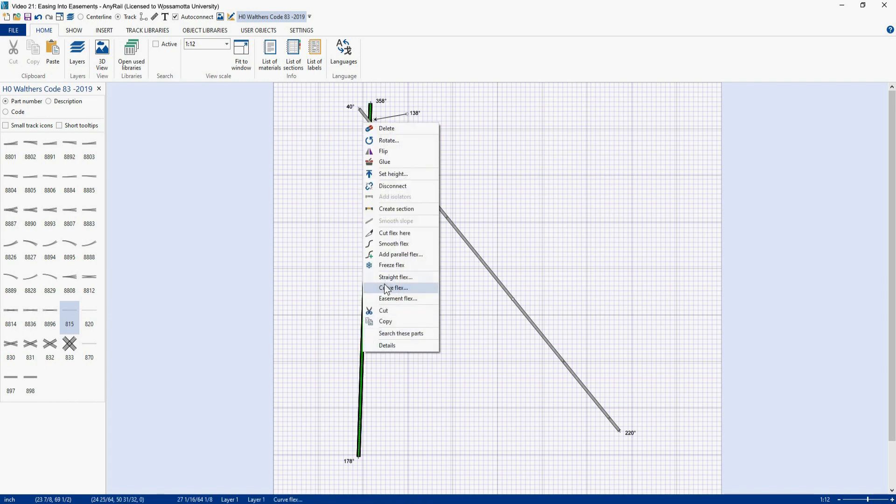
pyautogui.click(395, 233)
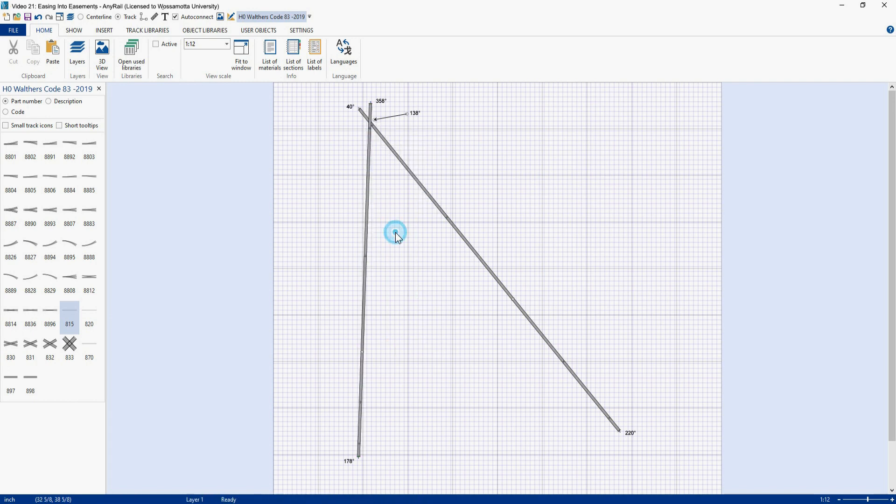
pyautogui.click(433, 202)
pyautogui.press('Delete')
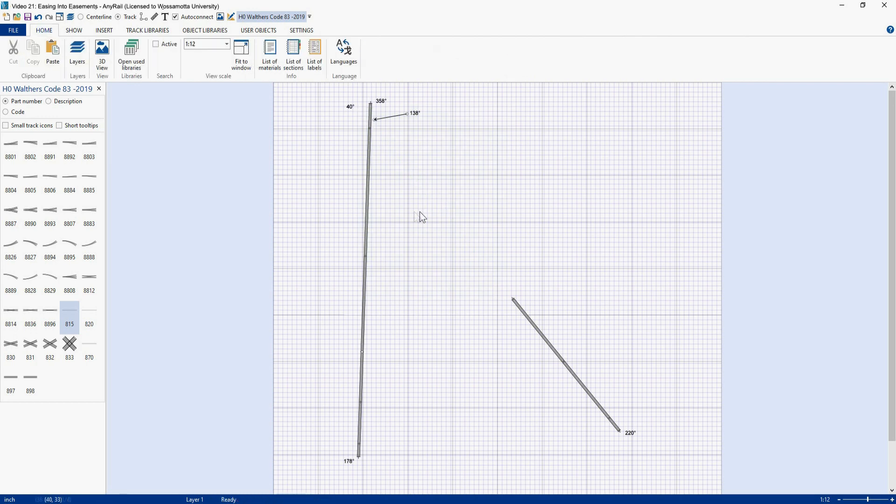
# Step: Try joining the vertical track's upper end to the angled track's cut point with a smoothed flex, and undo the attempt
pyautogui.moveTo(372, 104); pyautogui.dragTo(514, 299)
pyautogui.click(435, 285)
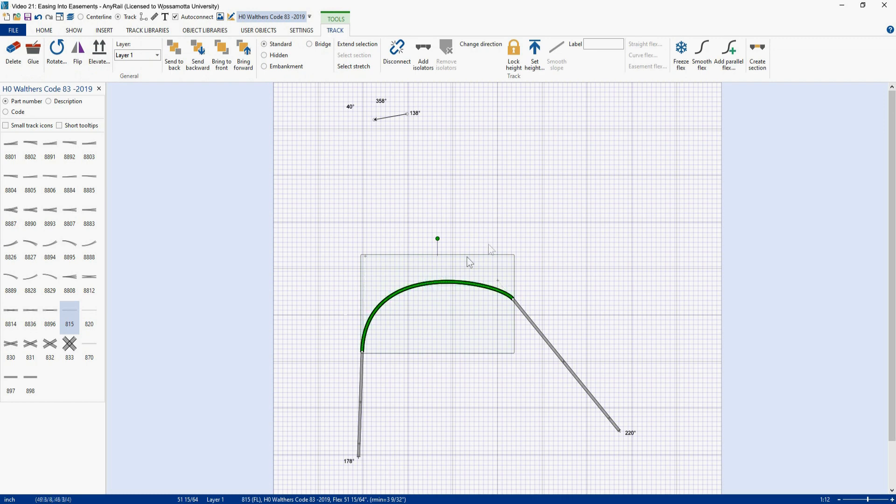
pyautogui.click(703, 58)
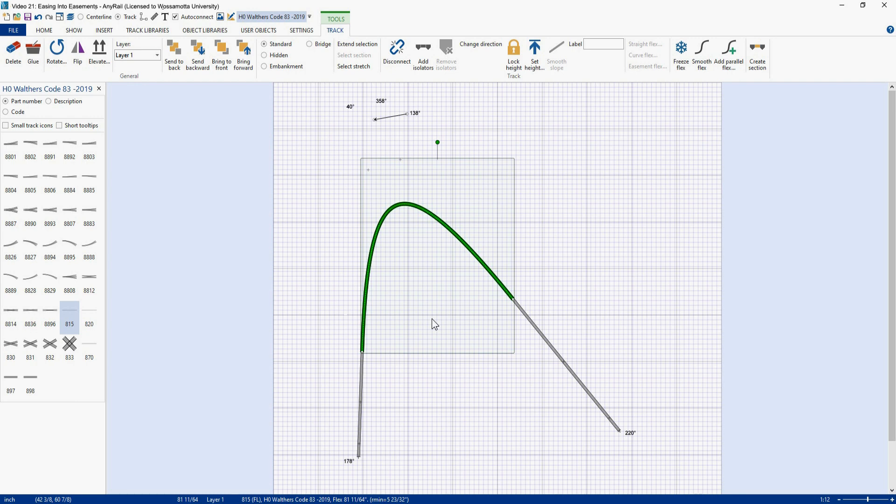
pyautogui.hotkey('ctrl', 'z')
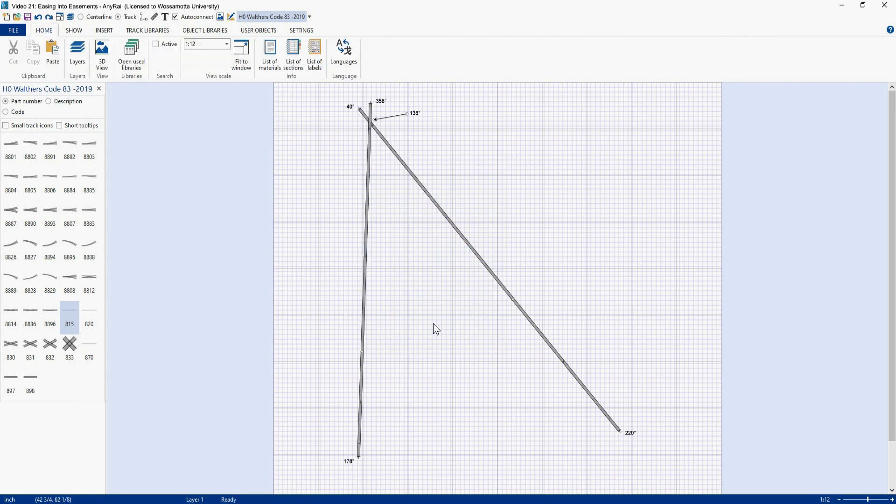
# Step: Place a flex track and set it as a curve with a 69° angle and 24 inch radius
pyautogui.click(70, 318)
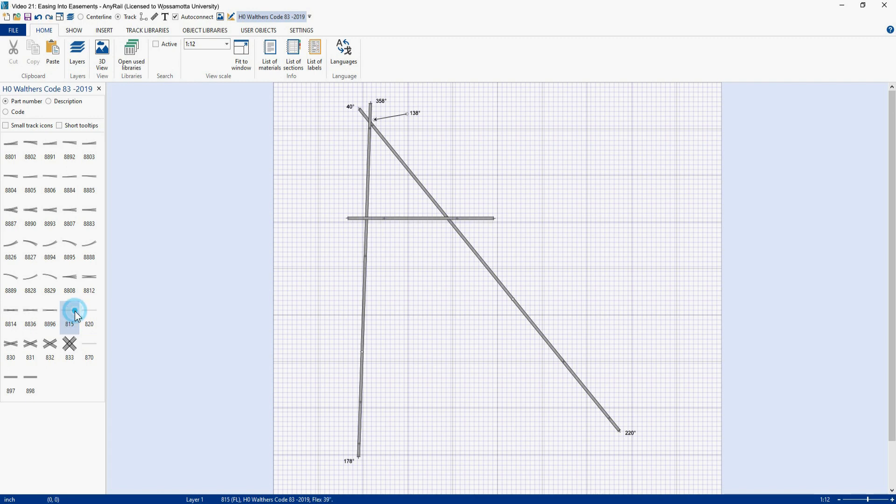
pyautogui.moveTo(414, 221); pyautogui.dragTo(556, 176)
pyautogui.rightClick(556, 176)
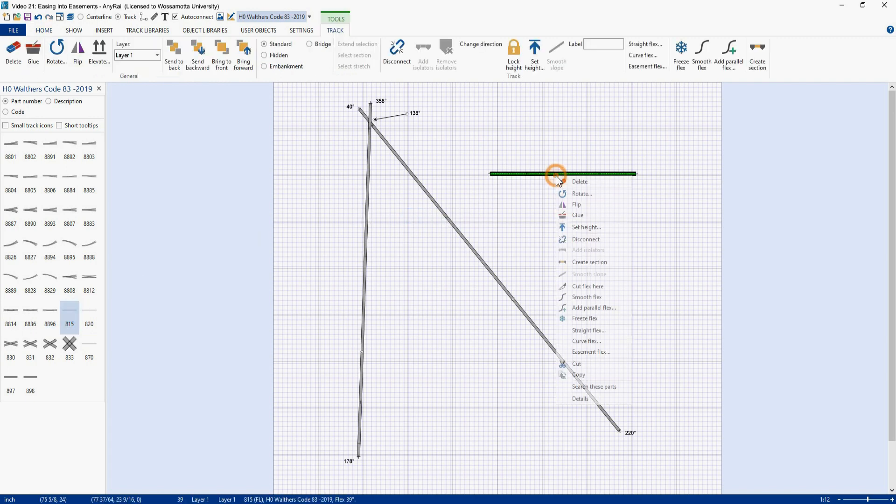
pyautogui.click(582, 342)
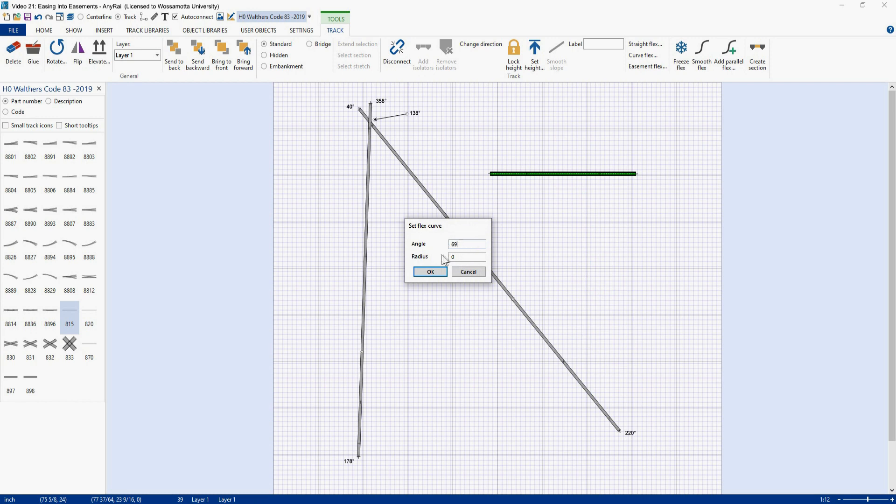
pyautogui.moveTo(459, 256); pyautogui.dragTo(439, 256)
pyautogui.write('24')
pyautogui.press('Return')
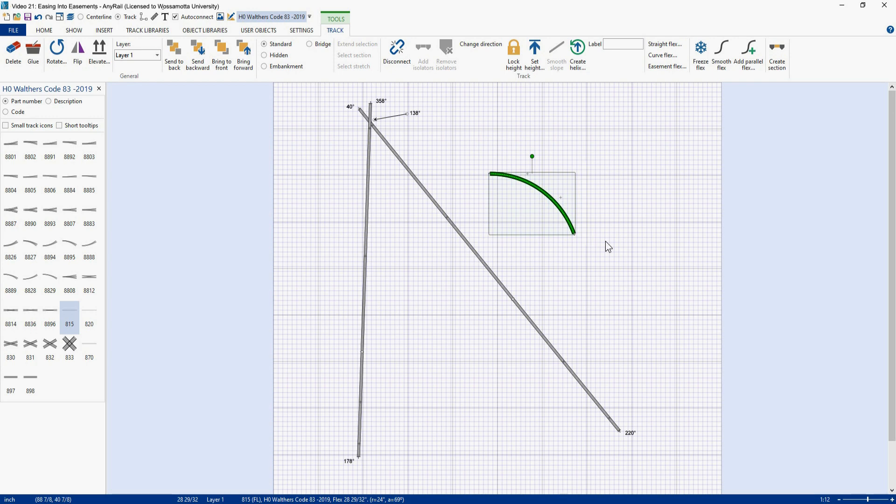
# Step: Paste a joined copy of the curve and set the pair's start endpoint angle to 178°
pyautogui.hotkey('ctrl', 'v')
pyautogui.moveTo(596, 236); pyautogui.dragTo(615, 245)
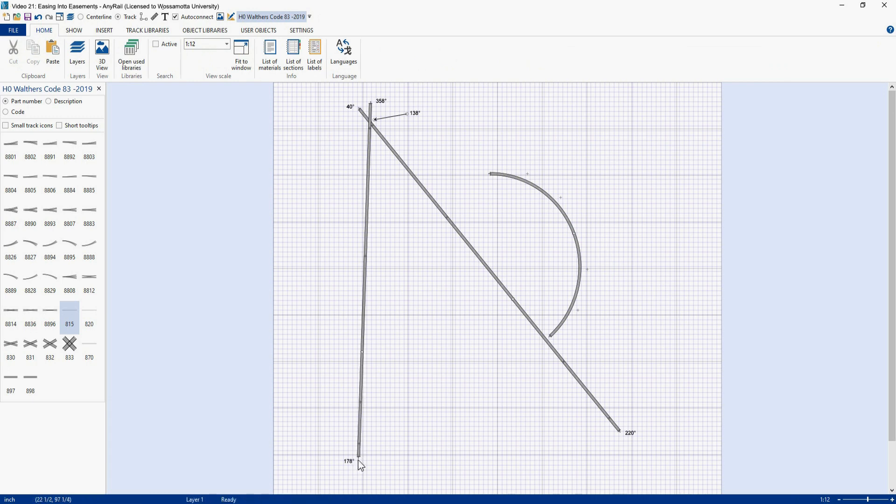
pyautogui.click(488, 174)
pyautogui.click(112, 66)
pyautogui.write('178')
pyautogui.press('Return')
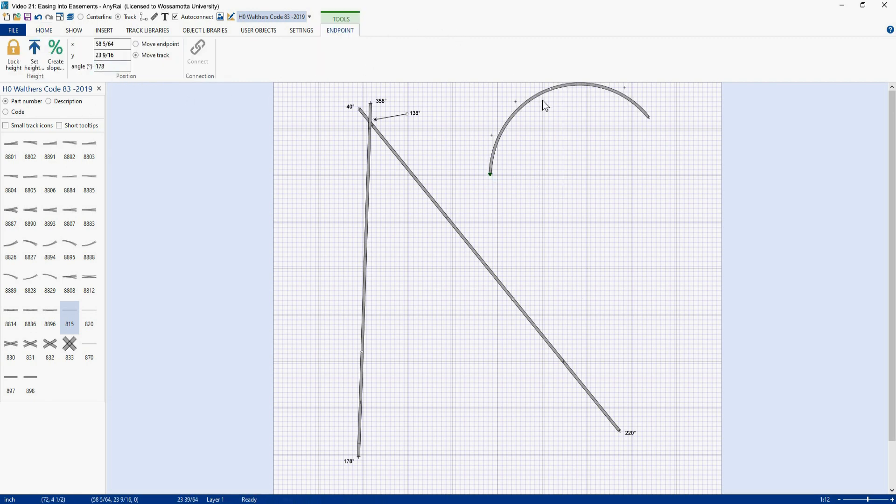
# Step: Move the curve pair down to link the vertical and angled tracks, and switch to centerline display
pyautogui.moveTo(542, 95); pyautogui.dragTo(404, 290)
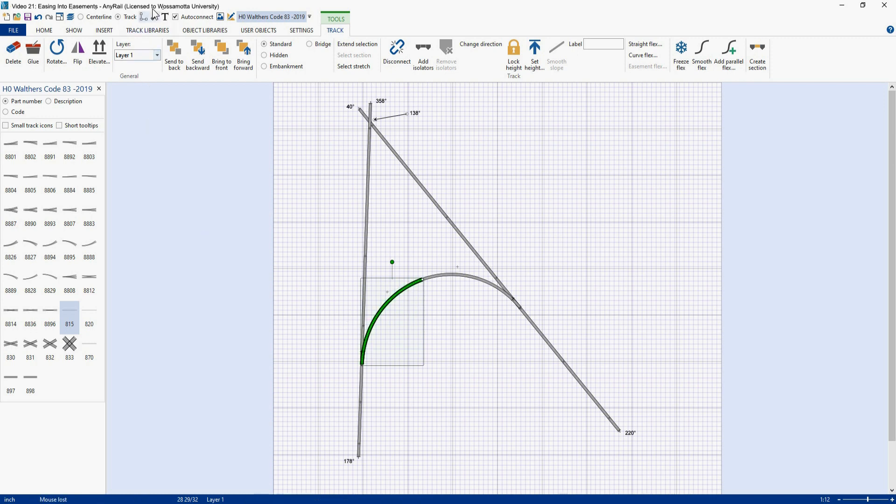
pyautogui.click(83, 18)
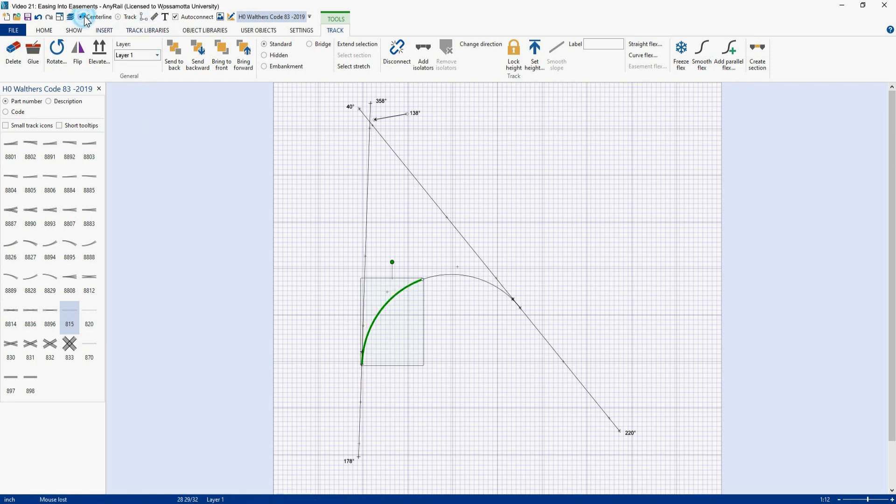
pyautogui.click(461, 325)
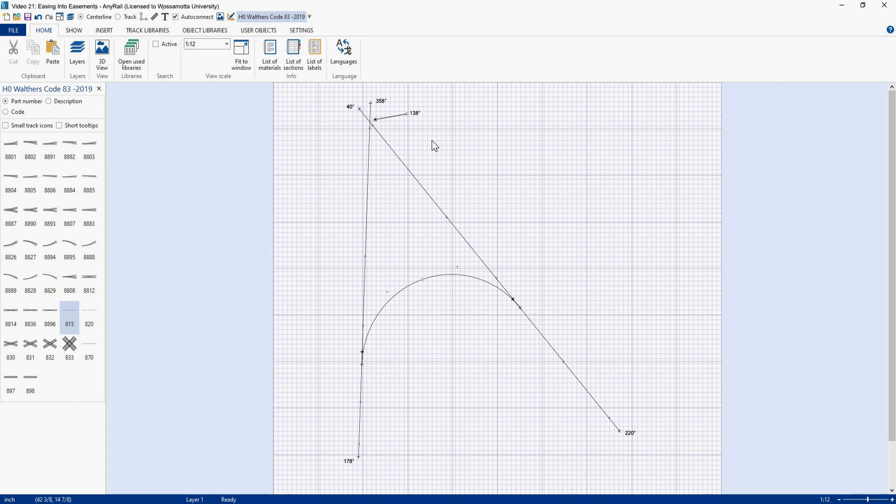
# Step: Add a flex track as a 30° curve of 24 inch radius and move it beside the angled track's junction
pyautogui.moveTo(74, 317); pyautogui.dragTo(660, 178)
pyautogui.rightClick(660, 178)
pyautogui.click(648, 176)
pyautogui.rightClick(648, 175)
pyautogui.click(671, 353)
pyautogui.write('30')
pyautogui.doubleClick(459, 250)
pyautogui.write('24')
pyautogui.press('Return')
pyautogui.moveTo(587, 144); pyautogui.dragTo(552, 197)
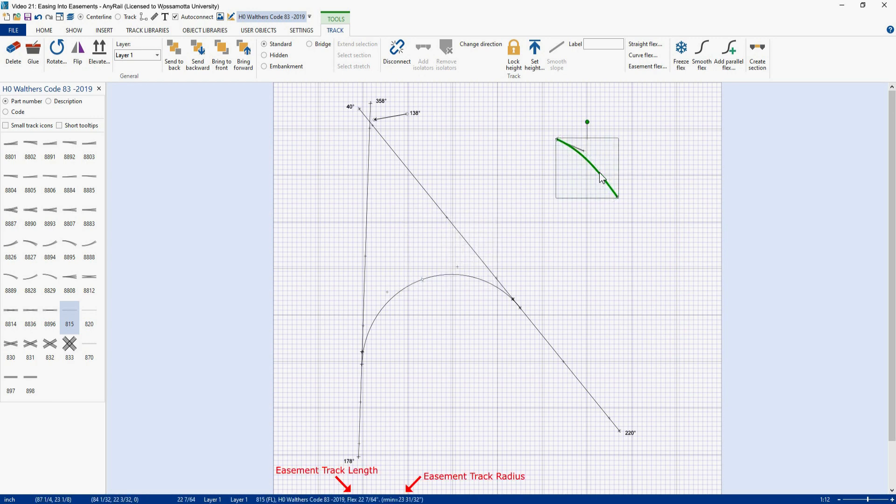
pyautogui.moveTo(598, 172); pyautogui.dragTo(548, 270)
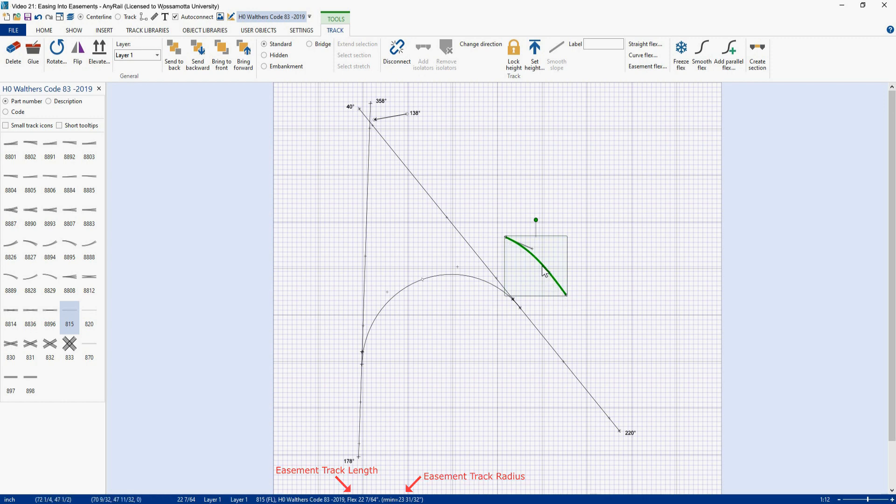
# Step: Add a flex track as a 45° left easement with a 24 inch radius
pyautogui.click(70, 316)
pyautogui.moveTo(402, 221); pyautogui.dragTo(559, 160)
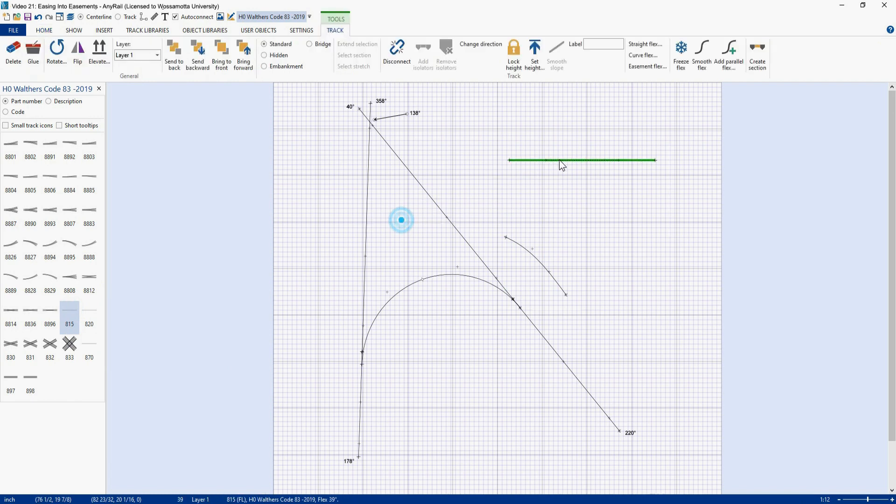
pyautogui.rightClick(563, 159)
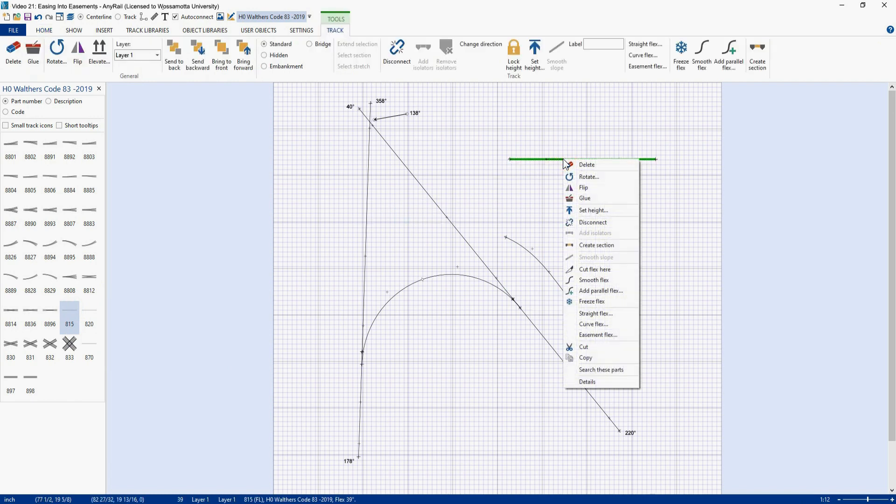
pyautogui.click(601, 333)
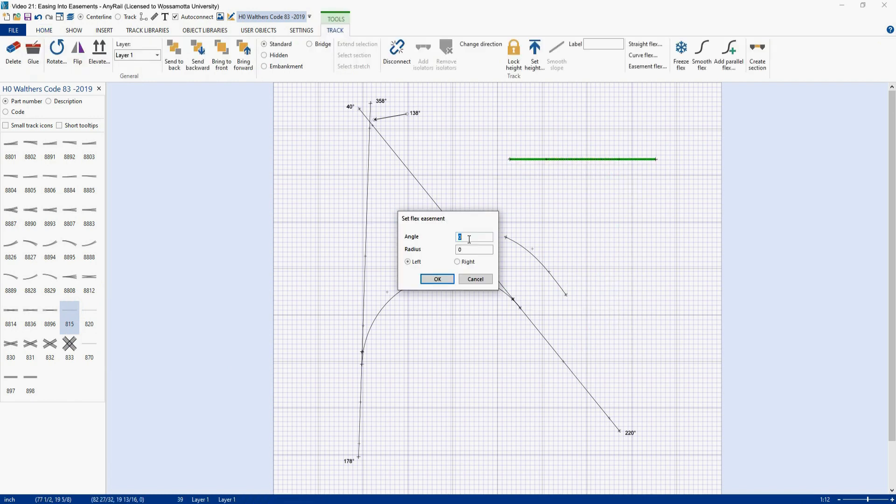
pyautogui.write('45')
pyautogui.doubleClick(459, 250)
pyautogui.write('24')
pyautogui.press('Return')
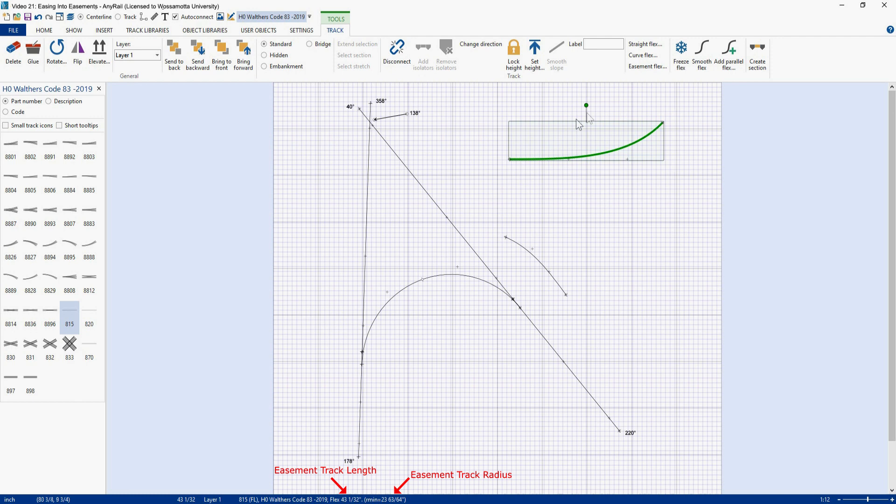
# Step: Rotate and reposition the easement, and delete it
pyautogui.moveTo(586, 106); pyautogui.dragTo(537, 184)
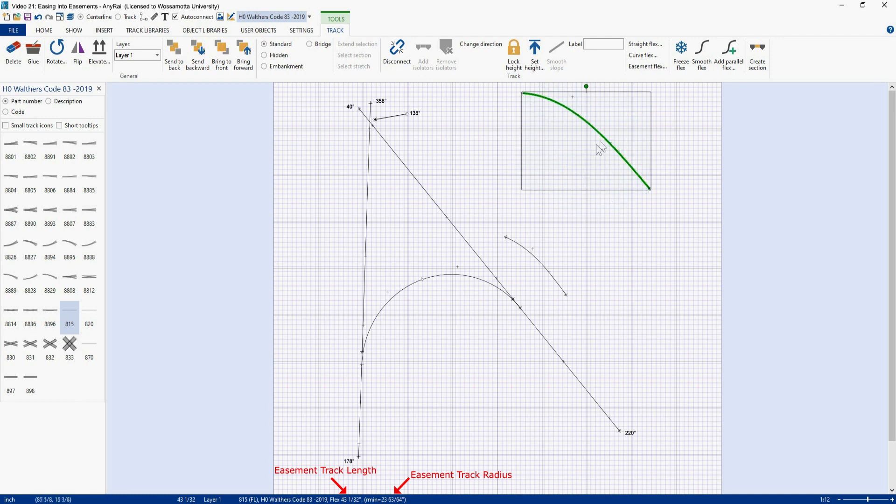
pyautogui.moveTo(604, 144)
pyautogui.mouseDown()
pyautogui.moveTo(563, 243)
pyautogui.moveTo(550, 248)
pyautogui.moveTo(556, 360)
pyautogui.moveTo(600, 159)
pyautogui.mouseUp()
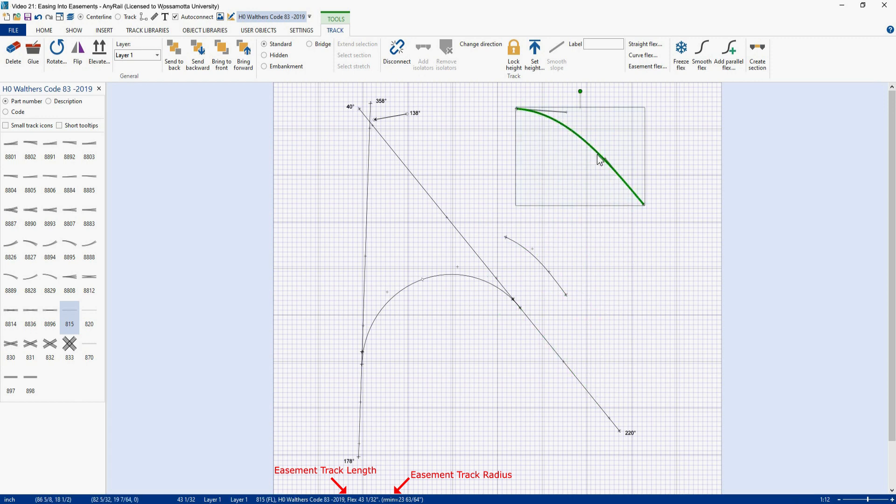
pyautogui.press('Delete')
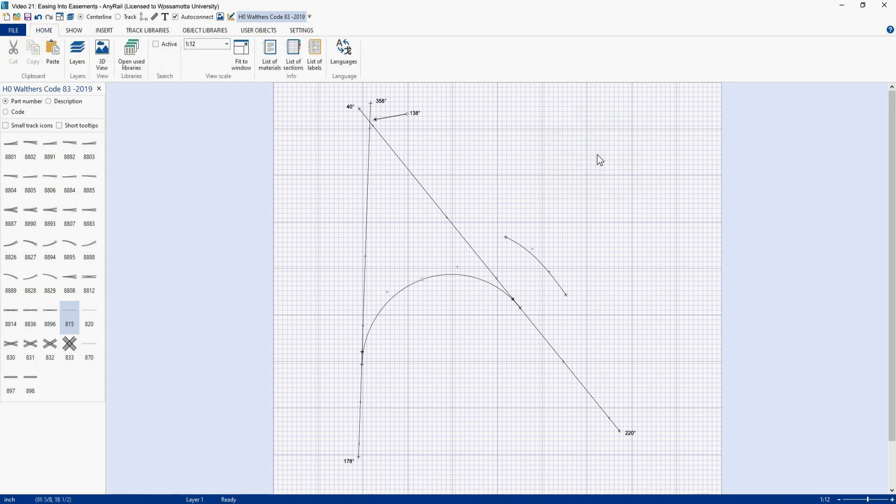
# Step: Move the 30° curve aside and paste a copy of it
pyautogui.moveTo(541, 268); pyautogui.dragTo(598, 265)
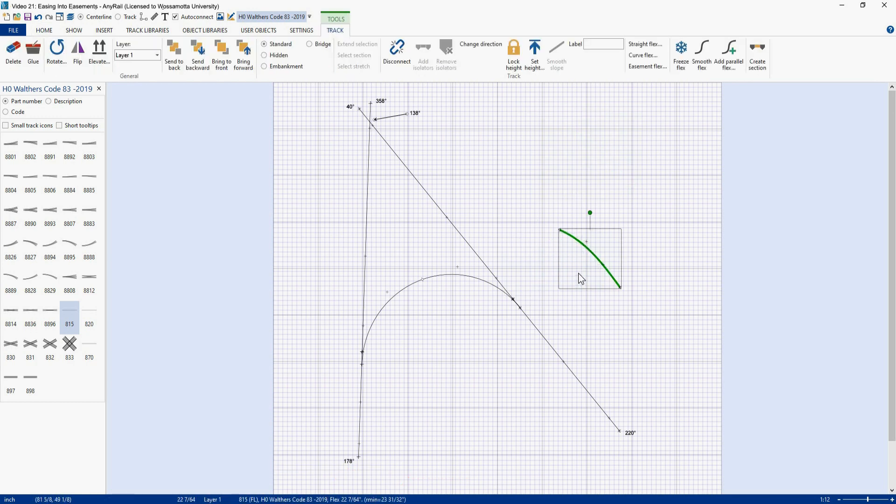
pyautogui.click(559, 284)
pyautogui.hotkey('ctrl', 'v')
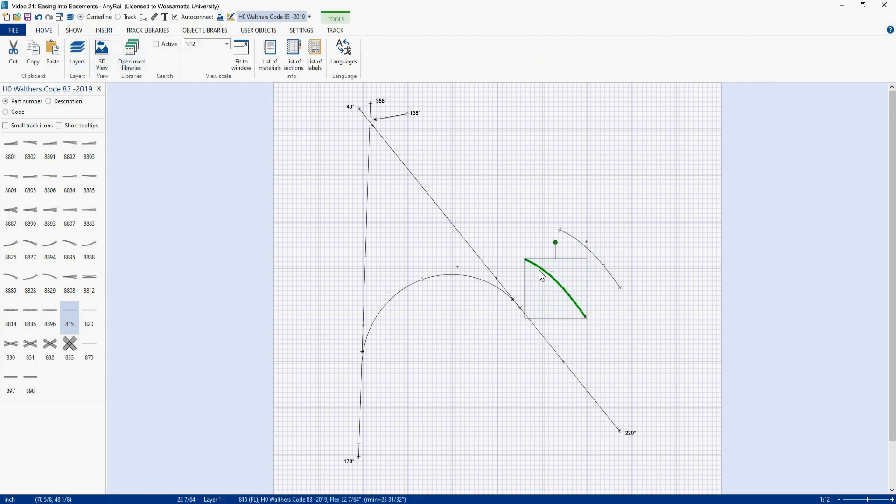
# Step: Flip and rotate the pasted curve, and reposition both 30° curves in the upper part of the plan
pyautogui.click(514, 257)
pyautogui.click(542, 271)
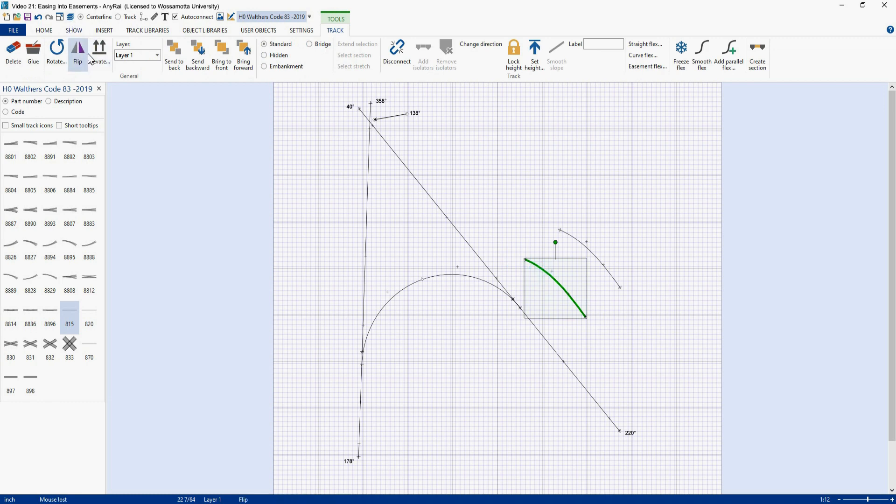
pyautogui.click(78, 54)
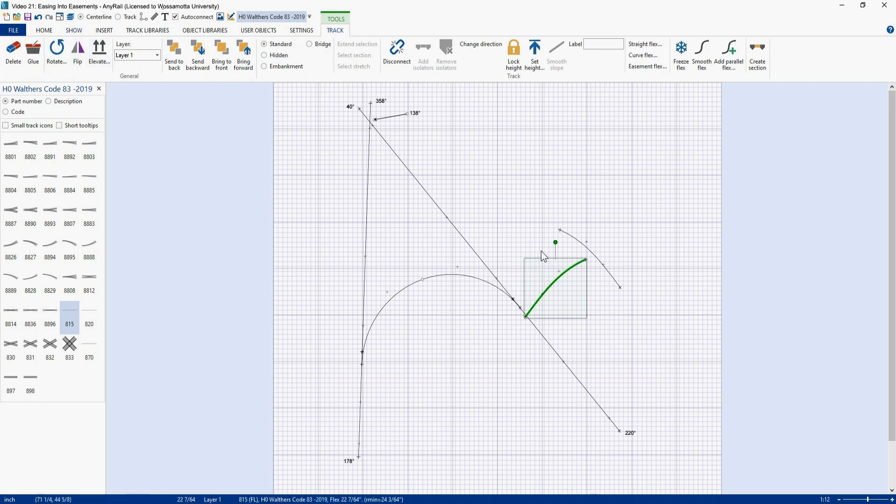
pyautogui.moveTo(557, 241); pyautogui.dragTo(526, 257)
pyautogui.click(549, 294)
pyautogui.moveTo(549, 294); pyautogui.dragTo(496, 212)
pyautogui.moveTo(574, 238); pyautogui.dragTo(591, 161)
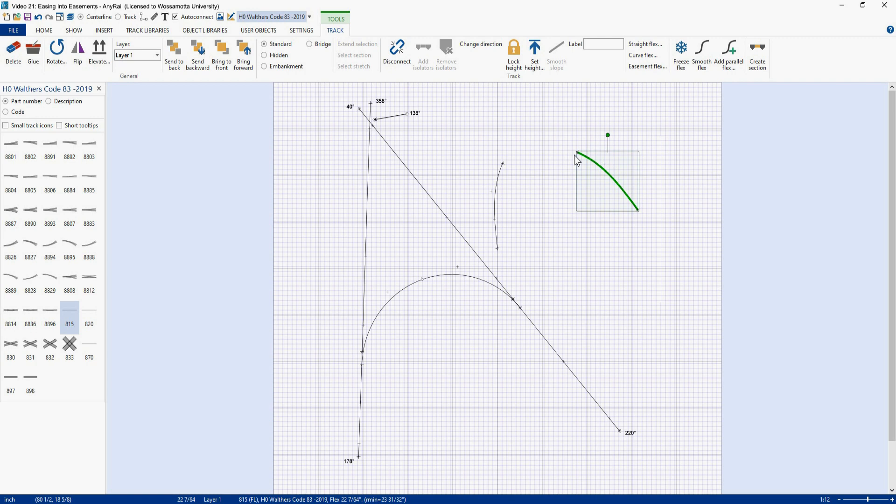
# Step: Add a flex track as a curve with a 78° angle and 24 inch radius
pyautogui.click(64, 309)
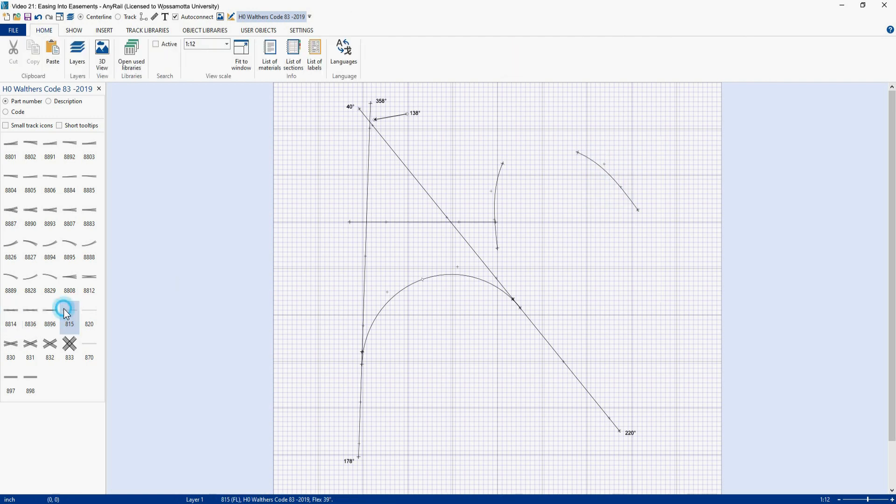
pyautogui.moveTo(401, 223); pyautogui.dragTo(589, 248)
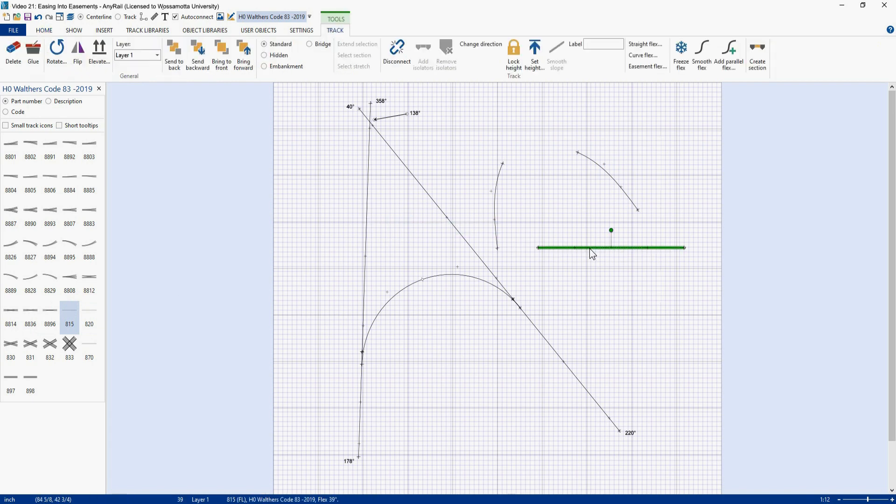
pyautogui.rightClick(589, 248)
pyautogui.click(617, 413)
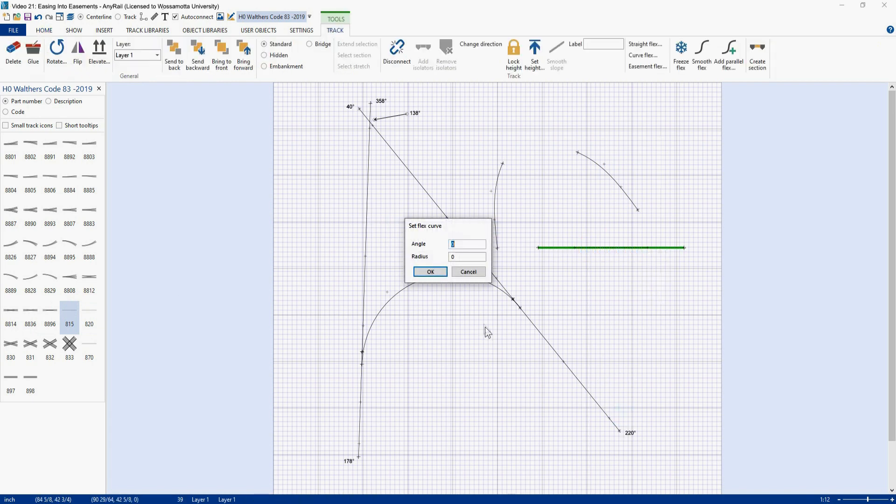
pyautogui.write('78')
pyautogui.moveTo(457, 258); pyautogui.dragTo(433, 256)
pyautogui.write('24')
pyautogui.click(429, 271)
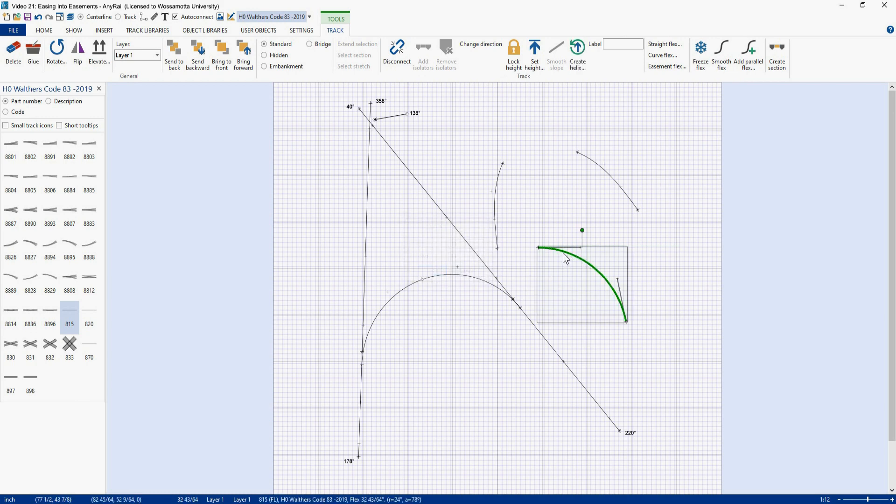
# Step: Move and rotate the 78° curve onto the spiral's end, and set that joined endpoint's angle to 178°
pyautogui.moveTo(563, 253); pyautogui.dragTo(527, 169)
pyautogui.moveTo(596, 165); pyautogui.dragTo(626, 122)
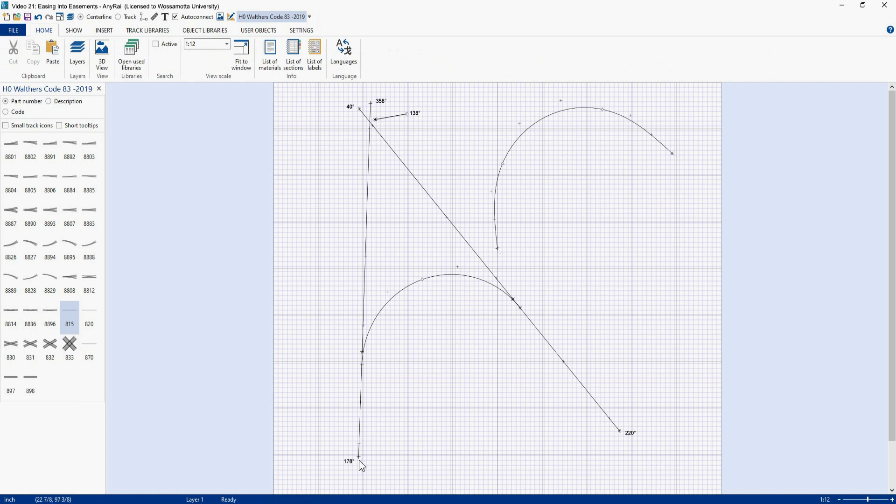
pyautogui.click(498, 251)
pyautogui.doubleClick(124, 67)
pyautogui.write('178')
pyautogui.press('Return')
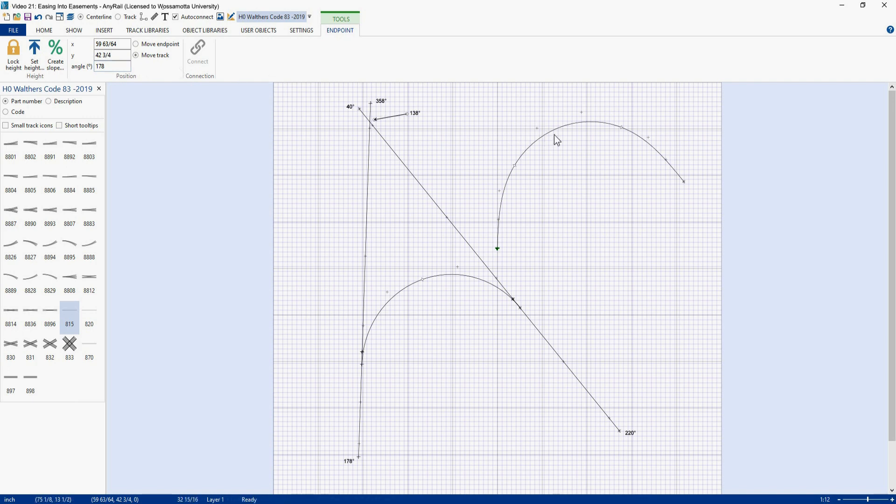
# Step: Move the curve down so it lies alongside the lower arc
pyautogui.moveTo(554, 130); pyautogui.dragTo(417, 290)
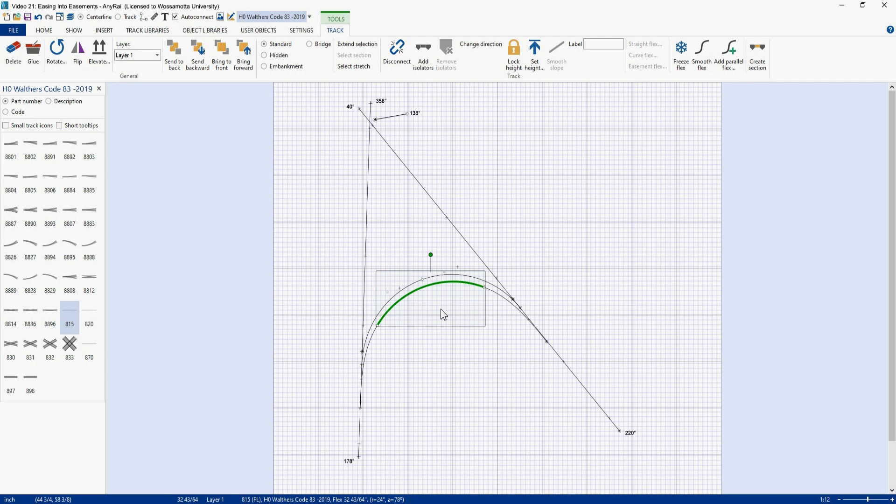
pyautogui.click(479, 243)
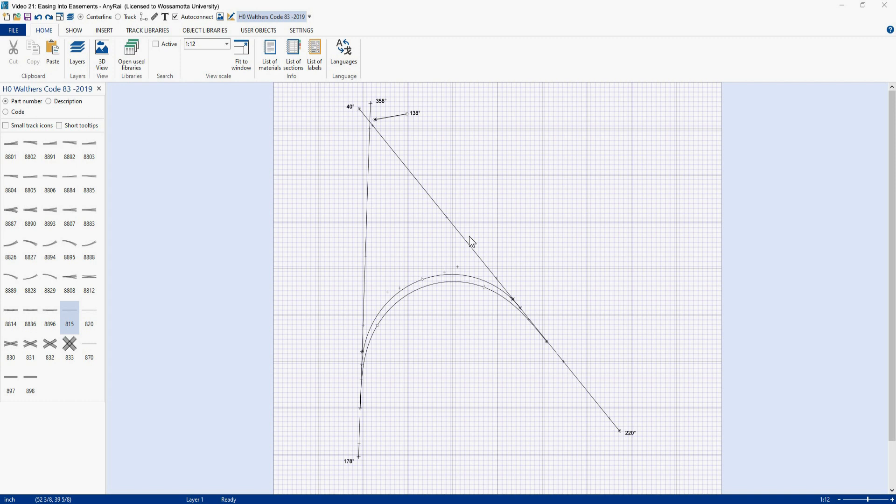
# Step: Paste a copy of the curve and drag it into place along the lower arc and angled track
pyautogui.hotkey('ctrl', 'v')
pyautogui.click(513, 155)
pyautogui.moveTo(512, 157); pyautogui.dragTo(431, 331)
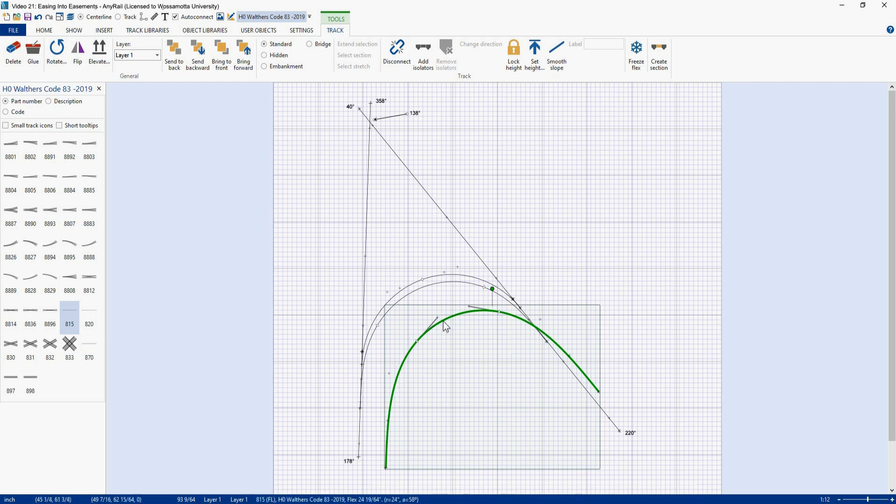
pyautogui.moveTo(444, 321); pyautogui.dragTo(417, 302)
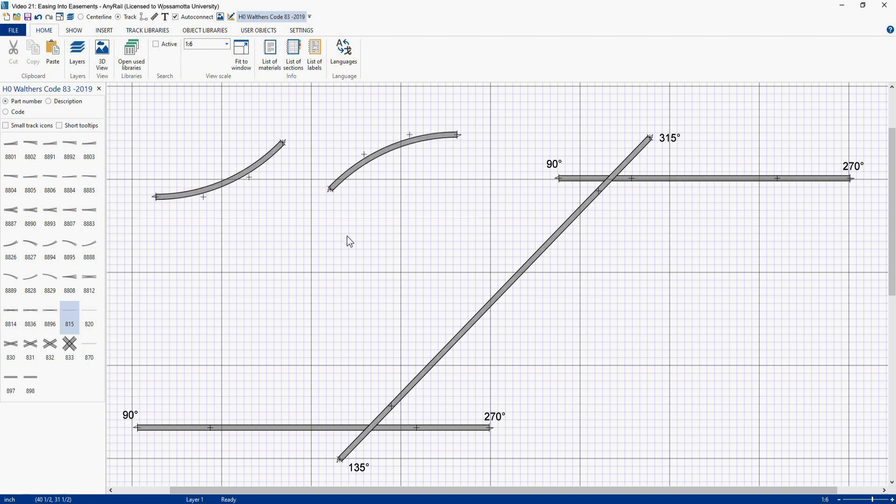
# Step: Place the two curves so they connect the angled track with both horizontal straights
pyautogui.moveTo(382, 155); pyautogui.dragTo(612, 200)
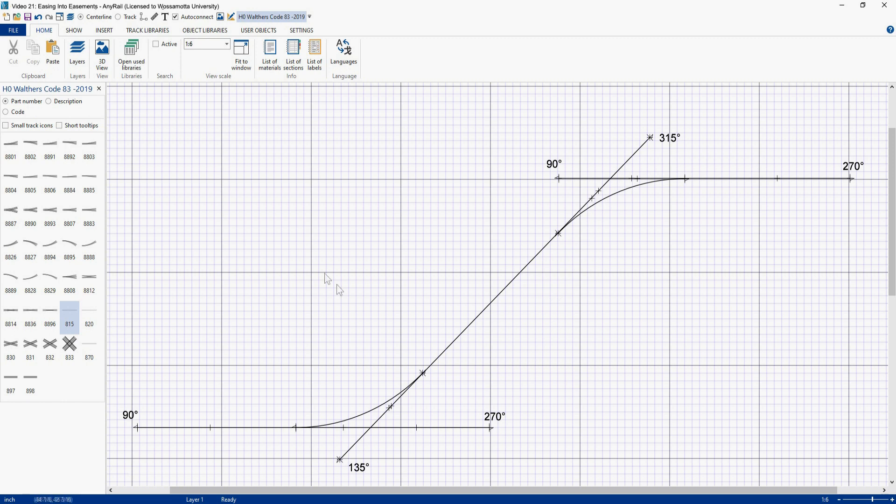
# Step: Paste copies of both curves, join them into an S-curve, and delete it
pyautogui.hotkey('ctrl', 'v')
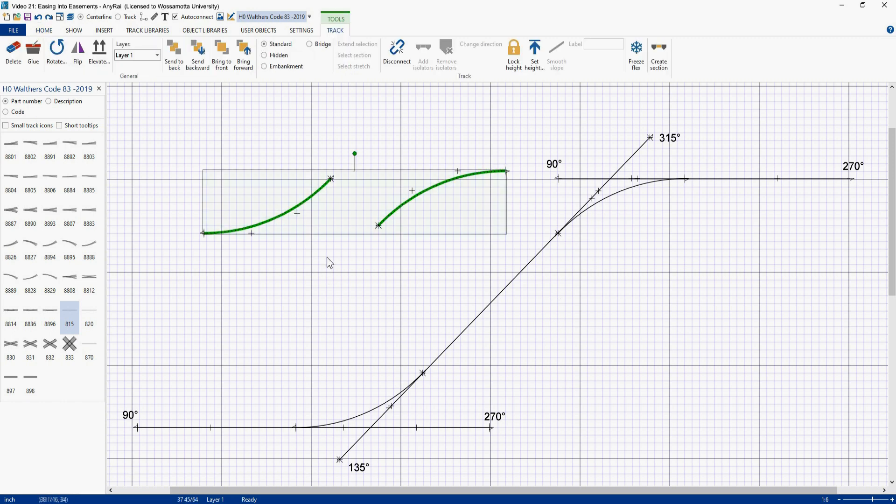
pyautogui.click(306, 260)
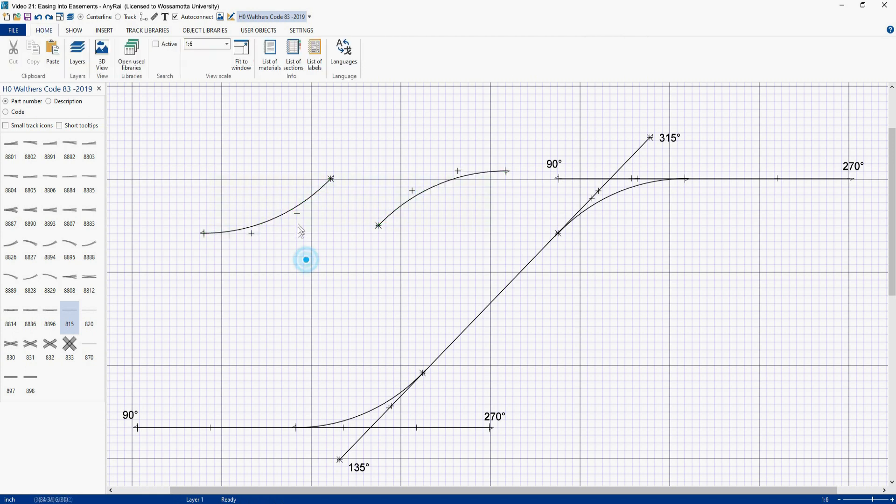
pyautogui.moveTo(298, 206); pyautogui.dragTo(345, 254)
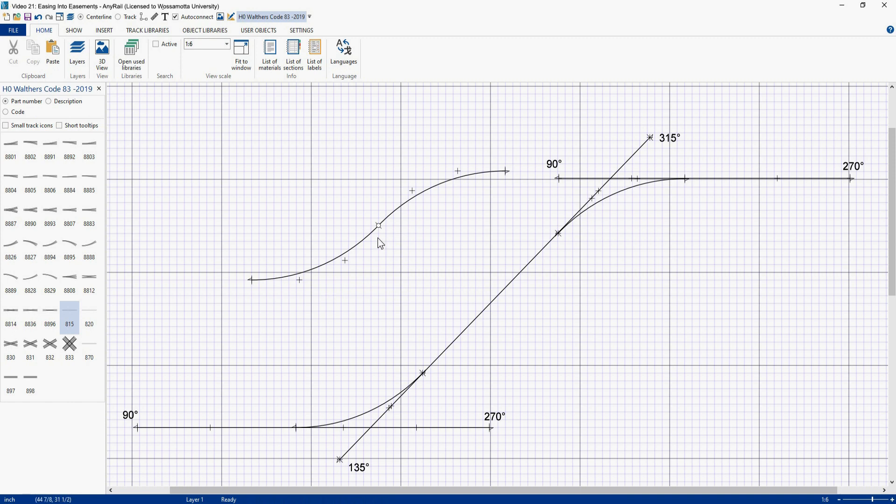
pyautogui.click(357, 247)
pyautogui.press('Delete')
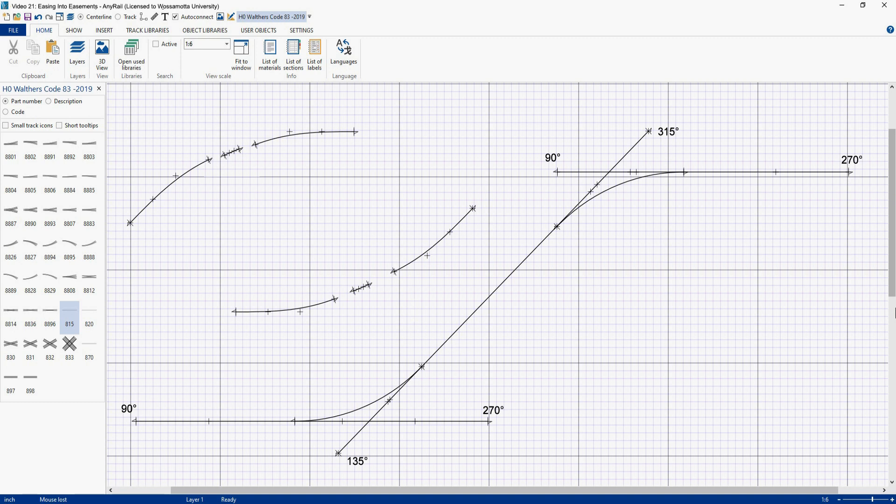
# Step: Reshape the pieces of the upper compound curve, make it a section and colour it magenta
pyautogui.moveTo(192, 172); pyautogui.dragTo(207, 167)
pyautogui.moveTo(259, 142); pyautogui.dragTo(246, 150)
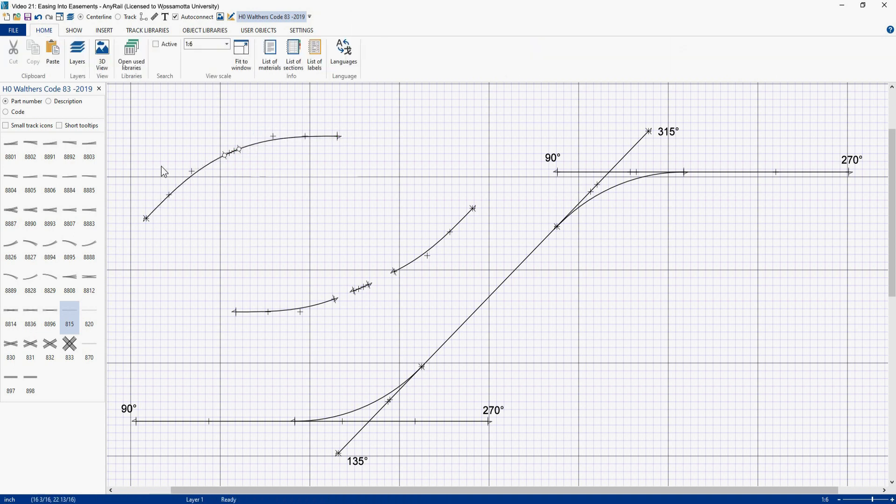
pyautogui.moveTo(116, 91); pyautogui.dragTo(359, 242)
pyautogui.click(660, 56)
pyautogui.click(691, 65)
pyautogui.click(717, 97)
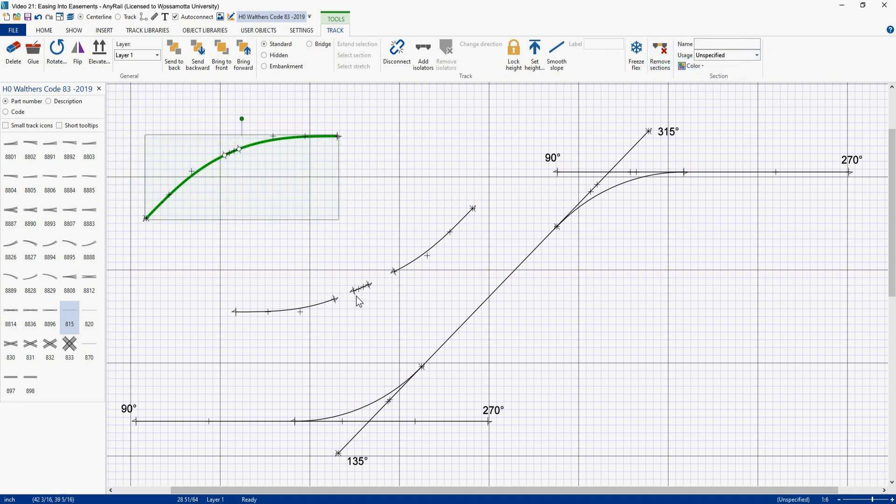
# Step: Reshape the pieces of the middle compound curve and colour its section magenta
pyautogui.moveTo(362, 293); pyautogui.dragTo(345, 299)
pyautogui.moveTo(403, 265); pyautogui.dragTo(359, 285)
pyautogui.moveTo(205, 200); pyautogui.dragTo(260, 338)
pyautogui.click(692, 66)
pyautogui.click(713, 92)
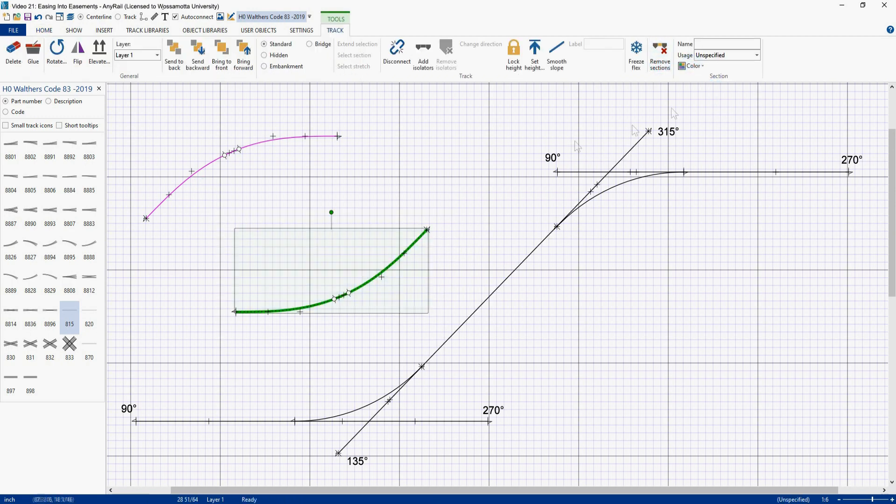
pyautogui.click(479, 153)
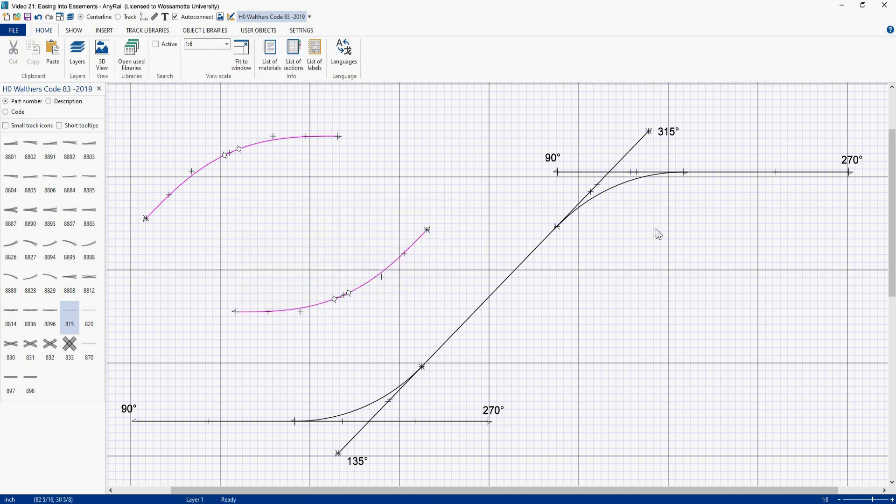
# Step: Make the two curves between the angled track and straights a section coloured orange
pyautogui.click(620, 186)
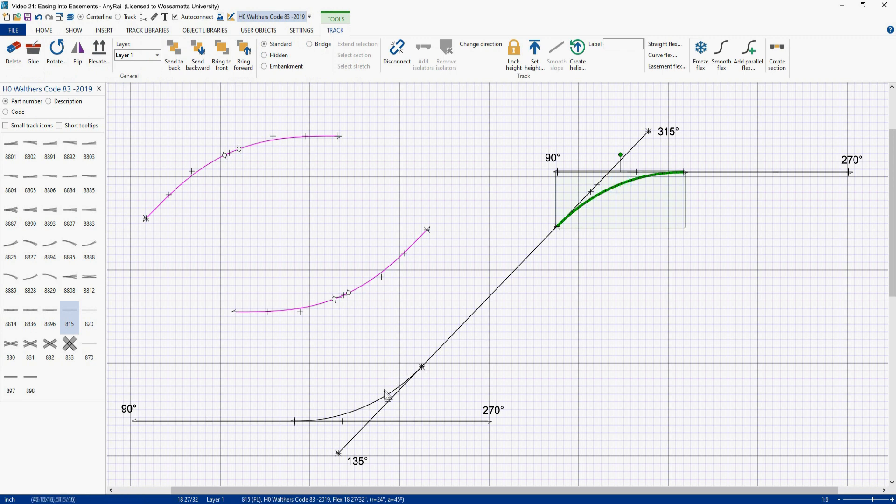
pyautogui.keyDown('ctrl'); pyautogui.click(376, 404); pyautogui.keyUp('ctrl')
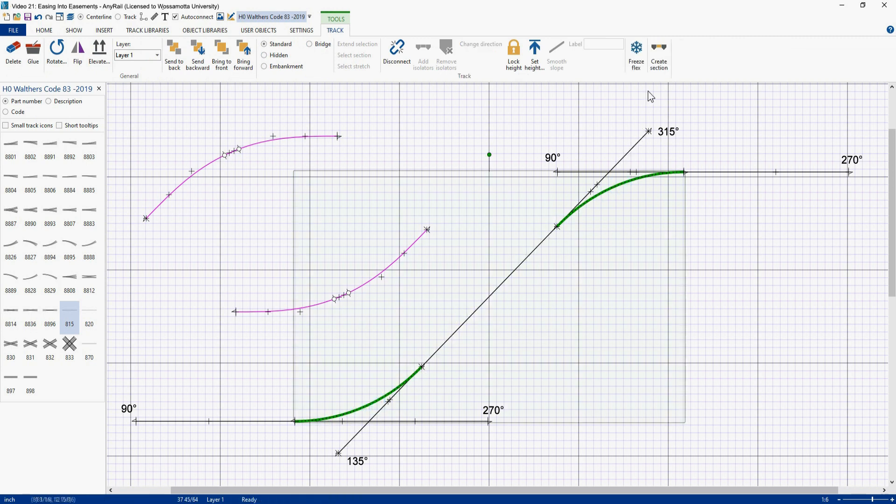
pyautogui.click(658, 59)
pyautogui.click(682, 67)
pyautogui.click(734, 85)
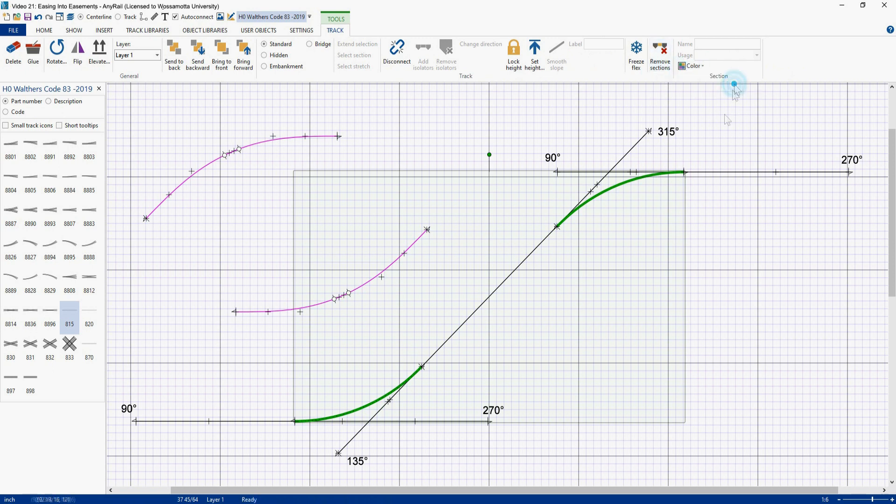
pyautogui.click(610, 279)
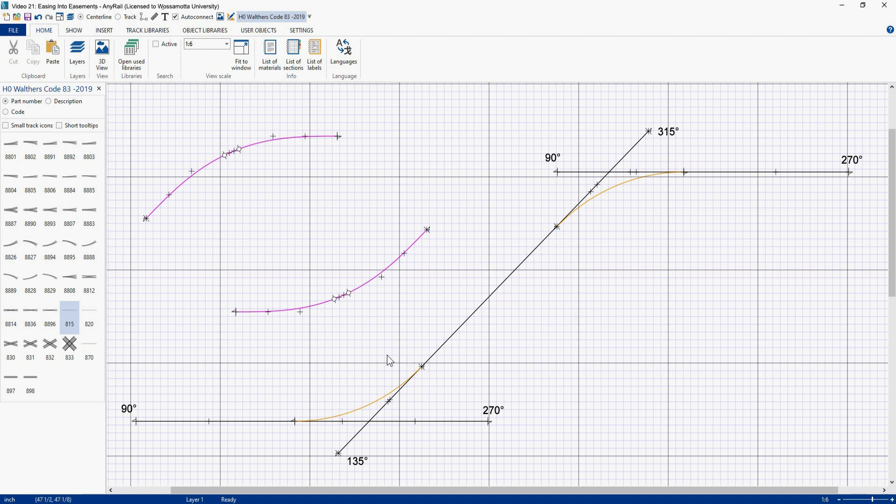
# Step: Overlay the magenta curves on the orange connection and place a 15 inch ruler along the angled track
pyautogui.moveTo(317, 307); pyautogui.dragTo(332, 414)
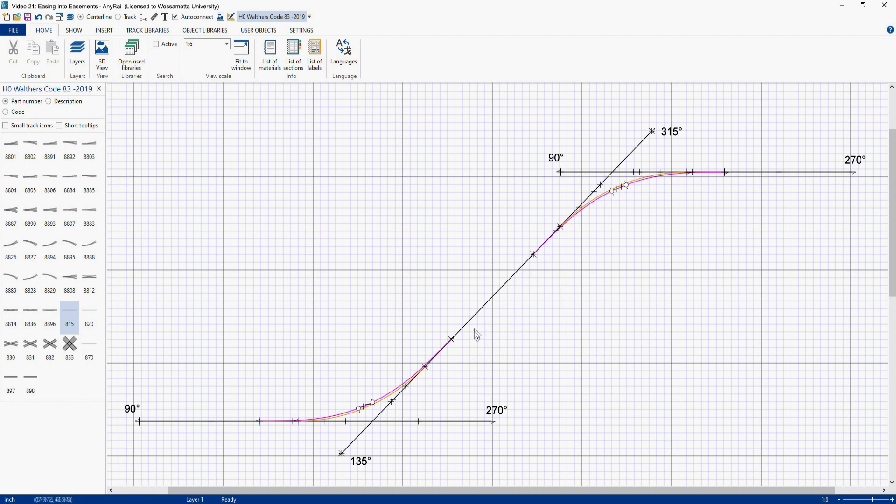
pyautogui.click(520, 295)
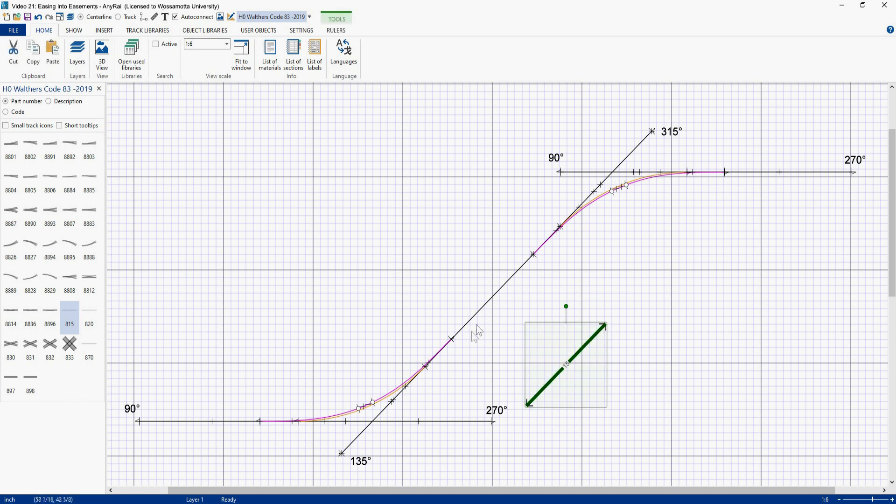
pyautogui.moveTo(553, 382); pyautogui.dragTo(483, 315)
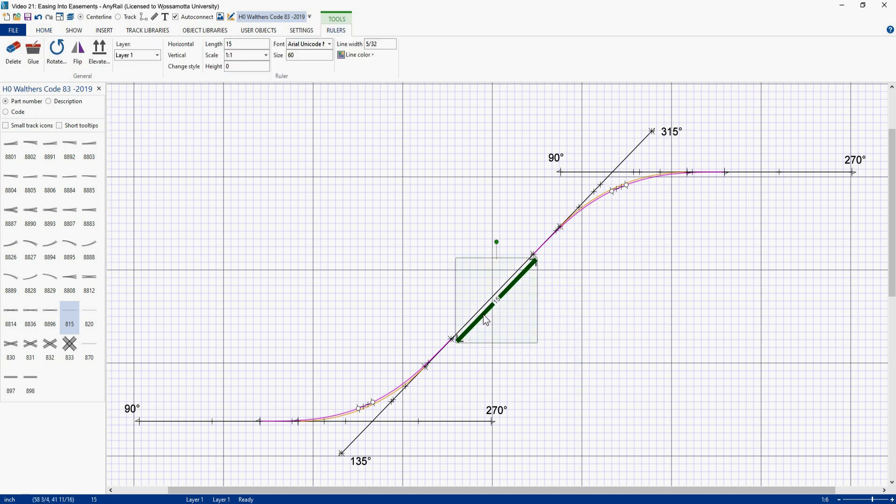
pyautogui.click(550, 263)
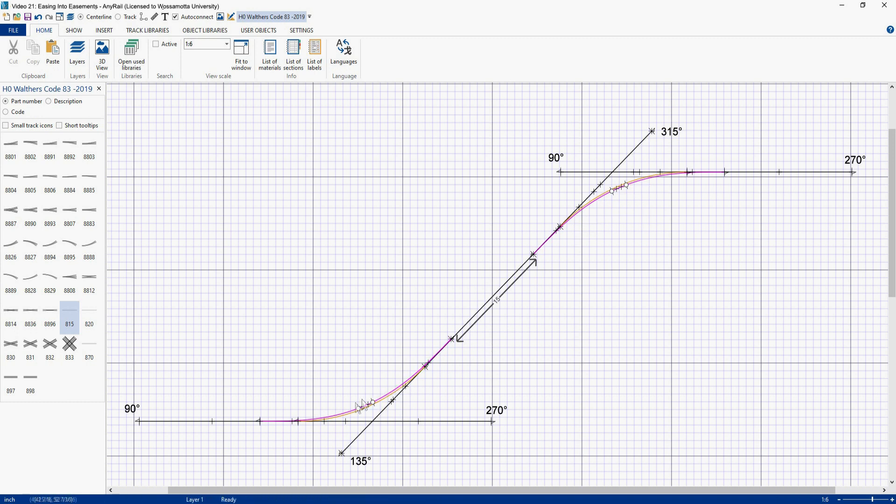
# Step: Hide Layer 2 with the curves using the Layers panel
pyautogui.rightClick(221, 224)
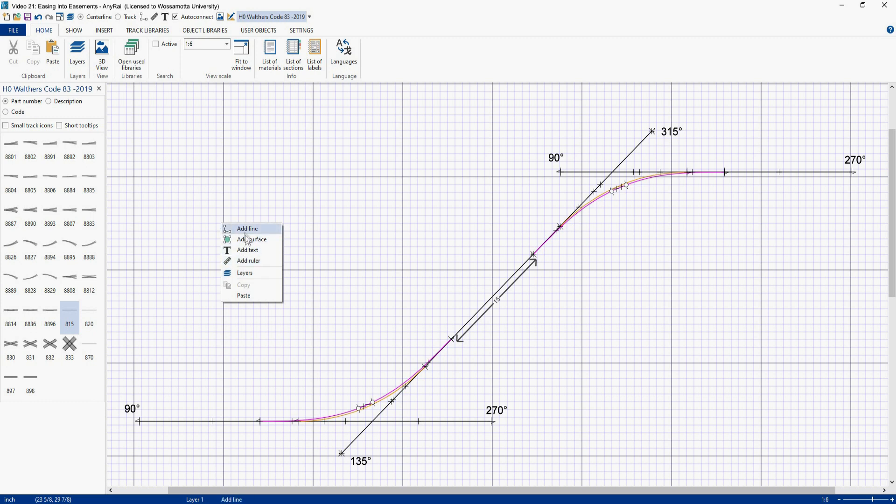
pyautogui.click(248, 274)
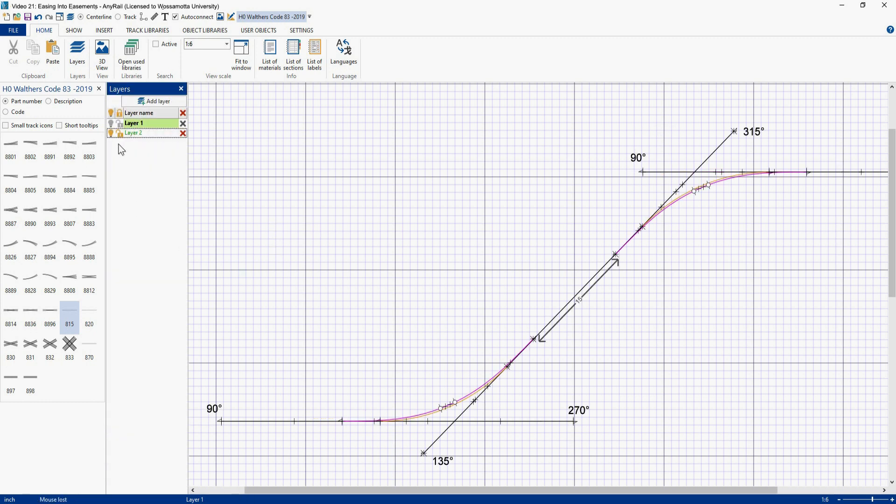
pyautogui.click(111, 133)
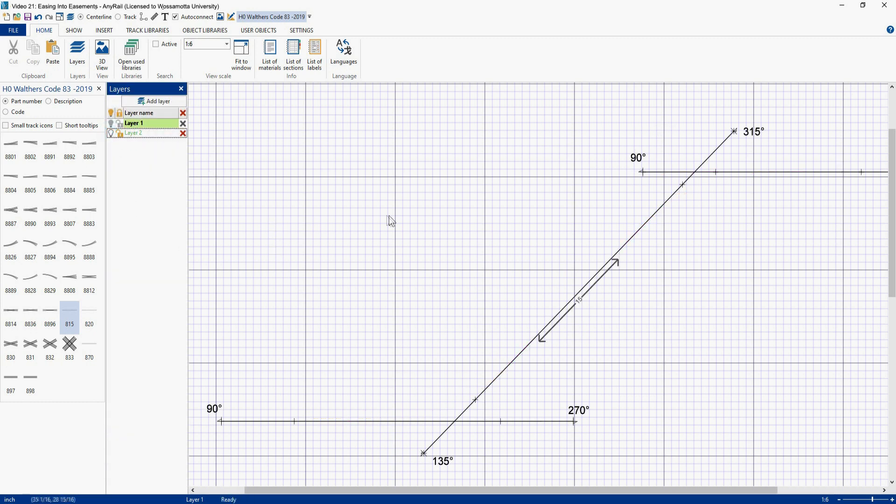
pyautogui.click(182, 88)
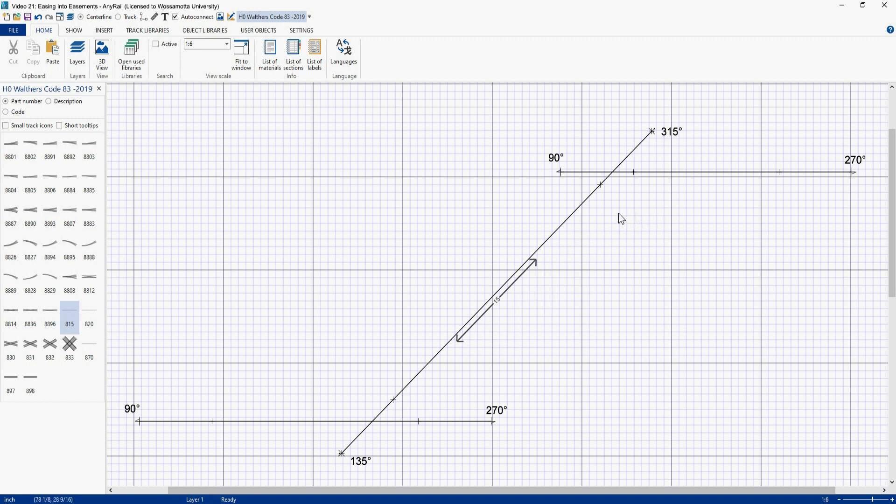
# Step: Cut the angled track at the ruler's upper end and the upper straight further right, and delete the straight's left piece
pyautogui.rightClick(536, 253)
pyautogui.click(552, 362)
pyautogui.rightClick(731, 172)
pyautogui.click(752, 282)
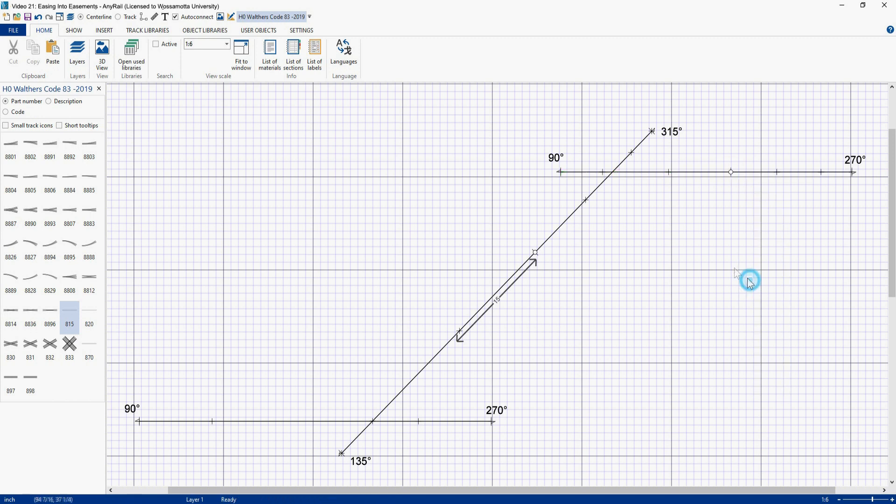
pyautogui.click(688, 172)
pyautogui.press('Delete')
# Step: Drag the angled track's upper end to the upper straight's cut point and smooth the flex into a curve
pyautogui.click(654, 132)
pyautogui.moveTo(654, 132); pyautogui.dragTo(732, 172)
pyautogui.click(641, 194)
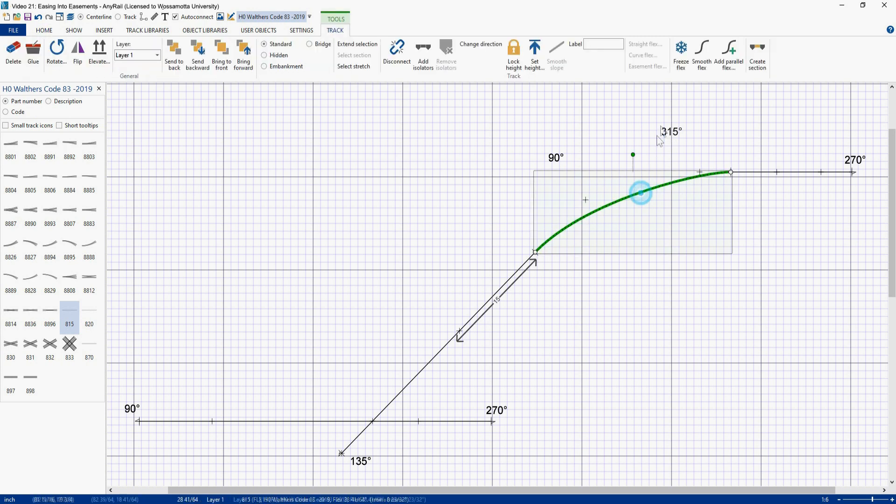
pyautogui.click(702, 56)
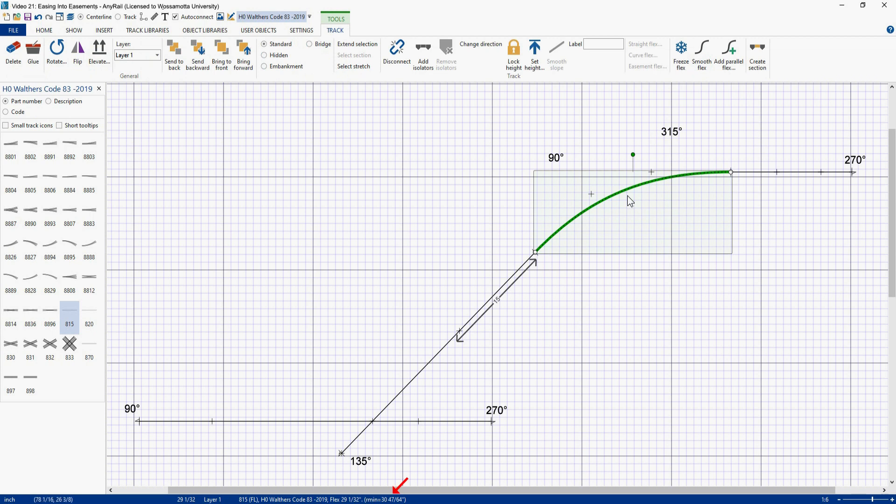
# Step: Cut the angled track at the ruler's lower end and the lower straight near its left end
pyautogui.rightClick(452, 339)
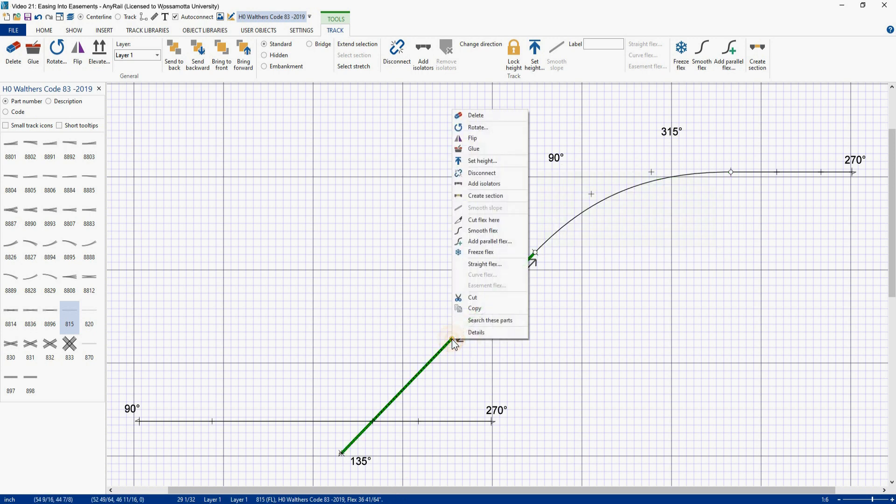
pyautogui.click(481, 223)
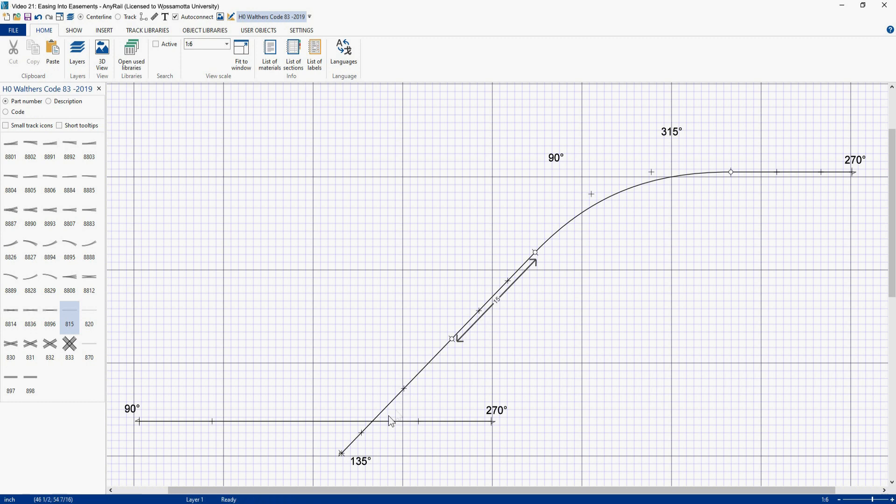
pyautogui.rightClick(259, 421)
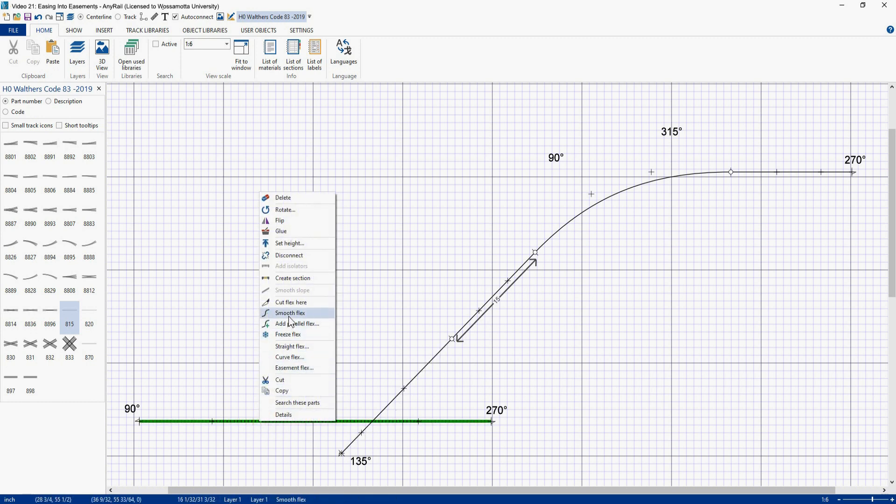
pyautogui.click(293, 304)
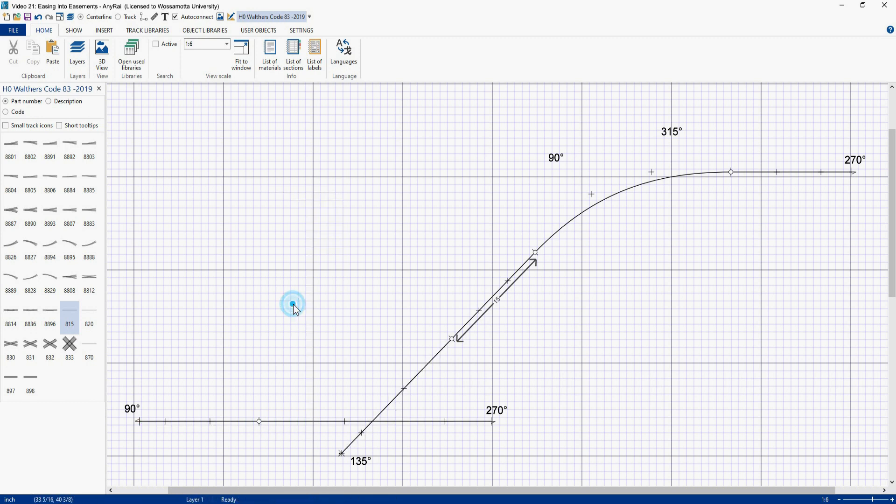
# Step: Delete the lower straight's right piece and drag the angled track's lower end to the cut point
pyautogui.click(399, 422)
pyautogui.press('Delete')
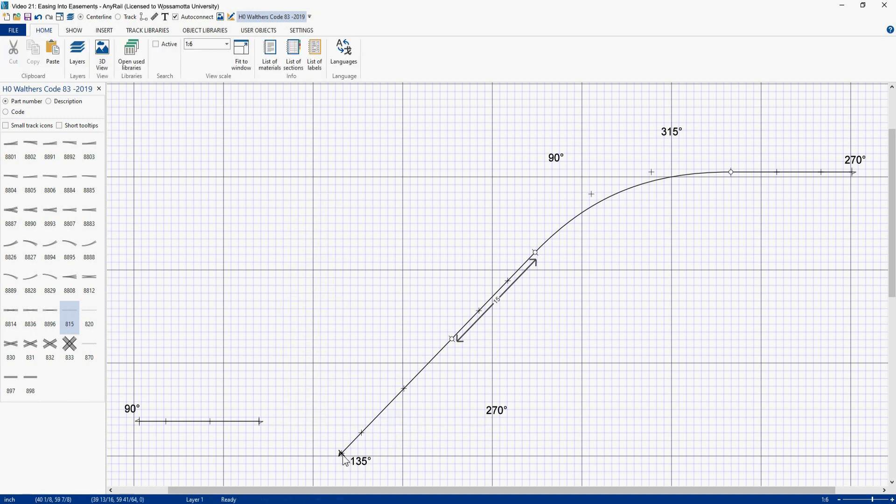
pyautogui.moveTo(342, 454); pyautogui.dragTo(262, 423)
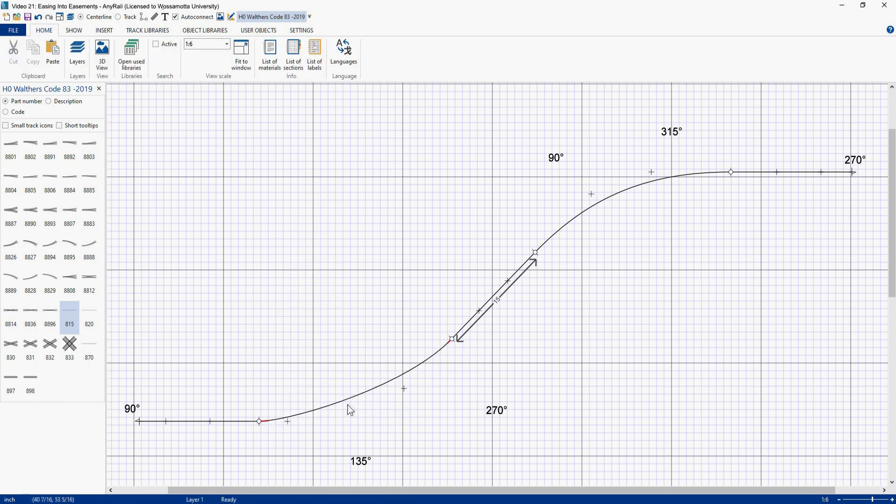
# Step: Smooth the lower flex curve between the lower straight and the angled track, then select each curve to compare them
pyautogui.click(358, 397)
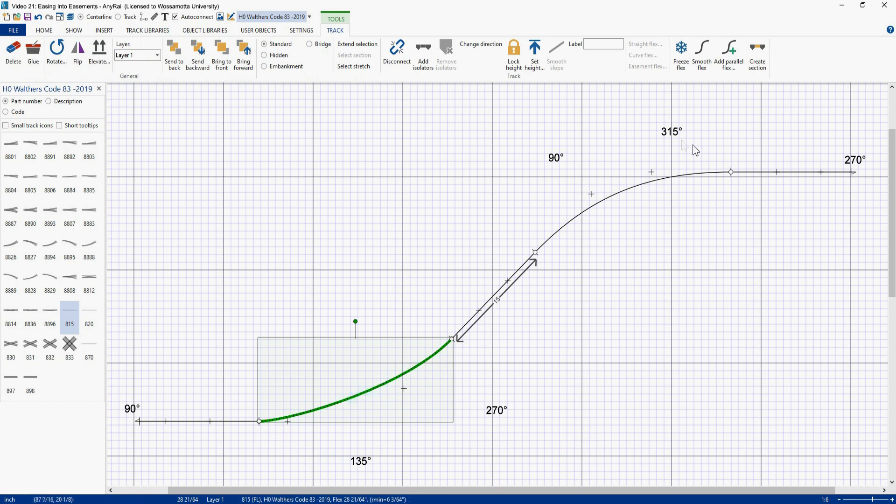
pyautogui.click(705, 65)
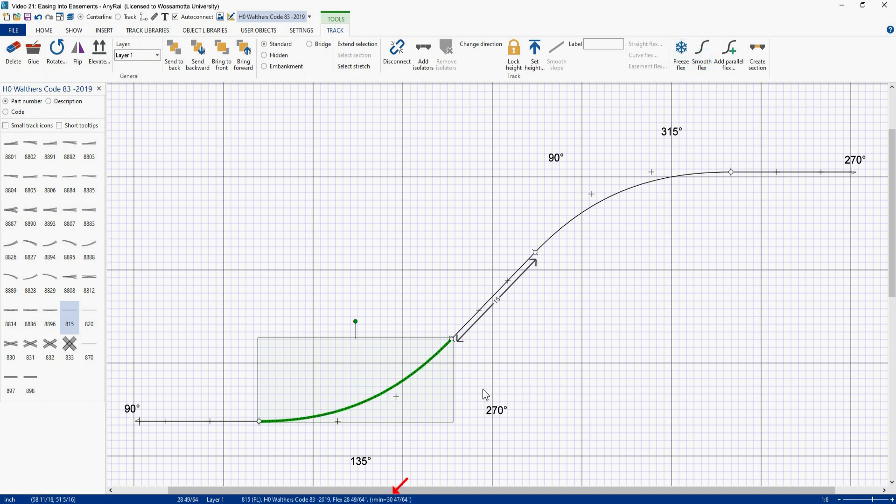
pyautogui.click(605, 203)
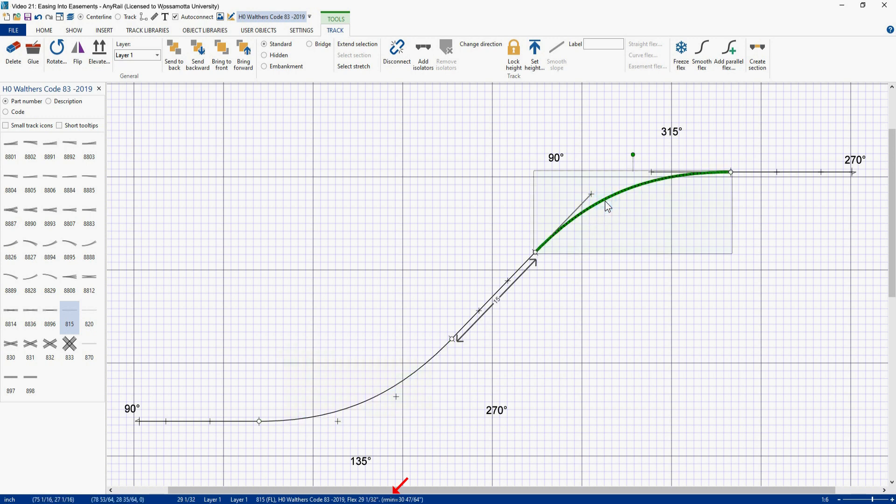
pyautogui.click(402, 379)
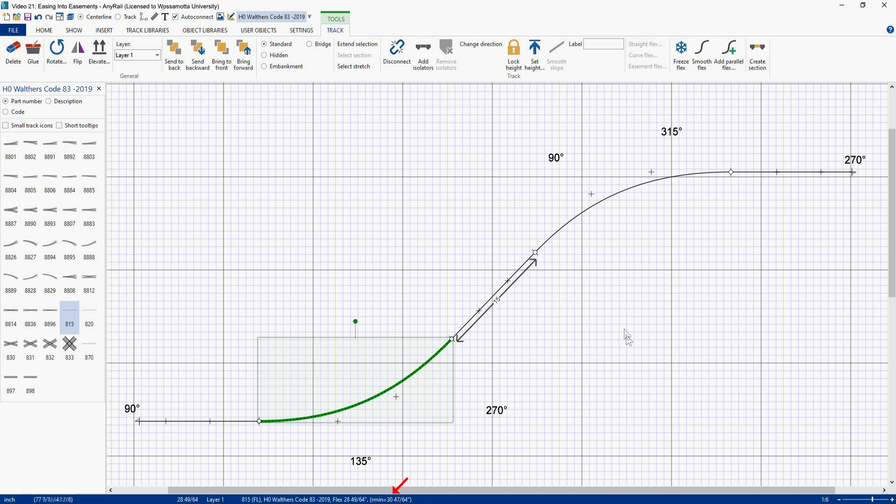
# Step: Open the layers list and make Layer 2 visible to overlay its curves on the current track plan
pyautogui.rightClick(216, 187)
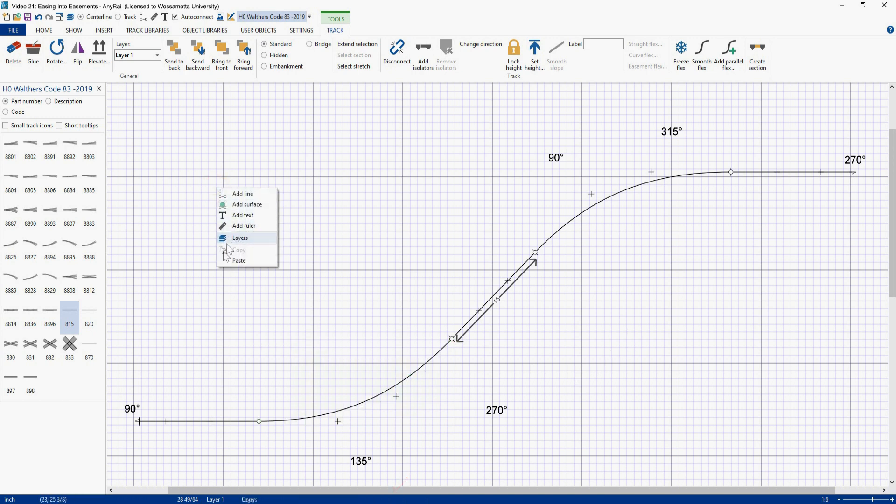
pyautogui.click(240, 239)
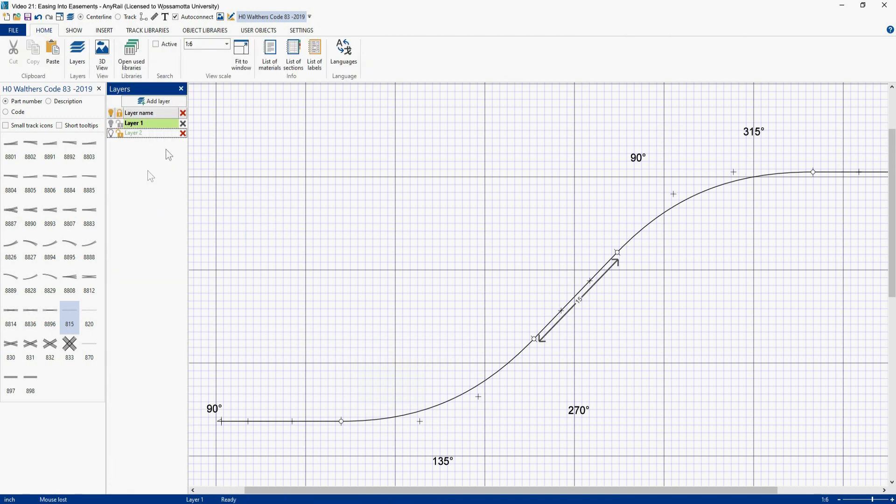
pyautogui.click(111, 133)
pyautogui.click(181, 88)
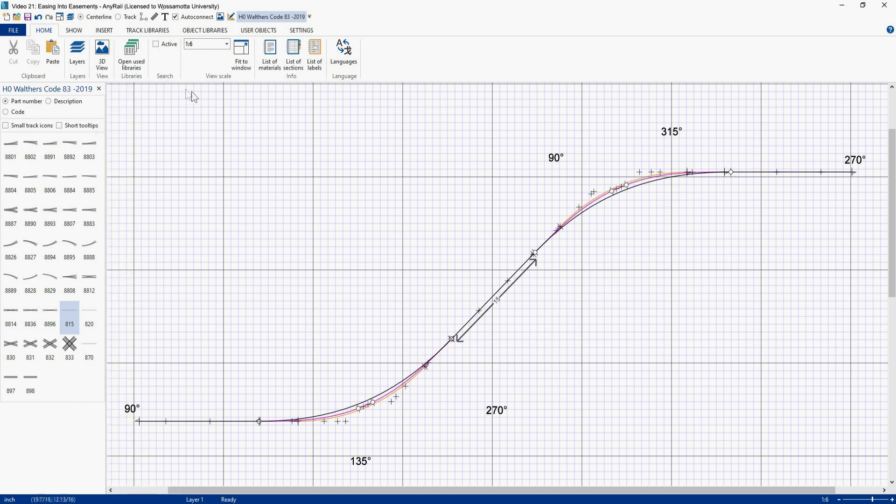